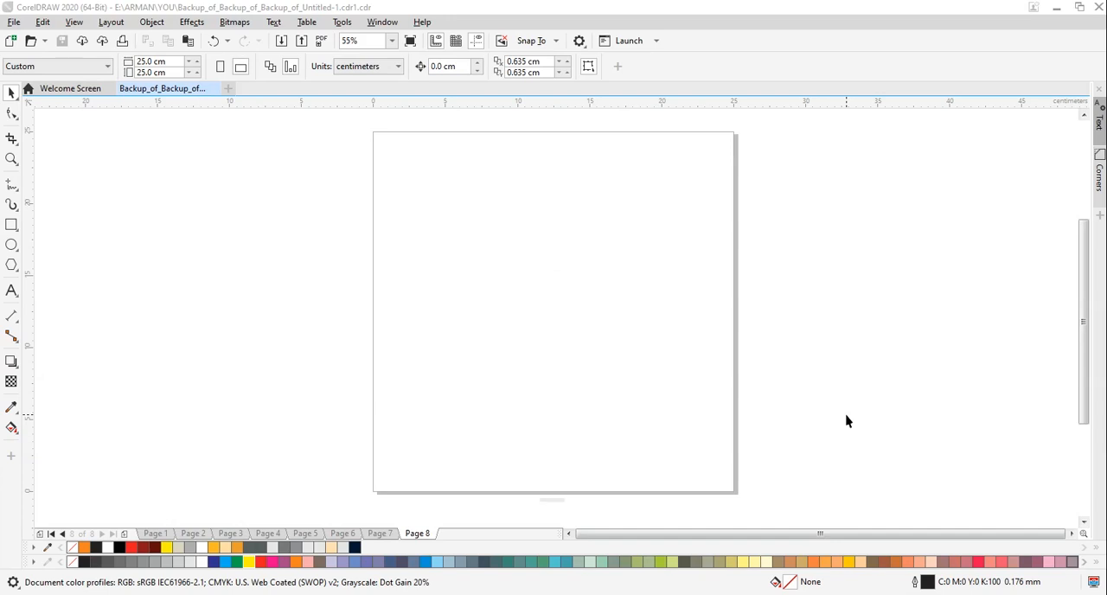
Create a page-sized 25 × 25 cm rectangle with no fill and no outline
click(11, 225)
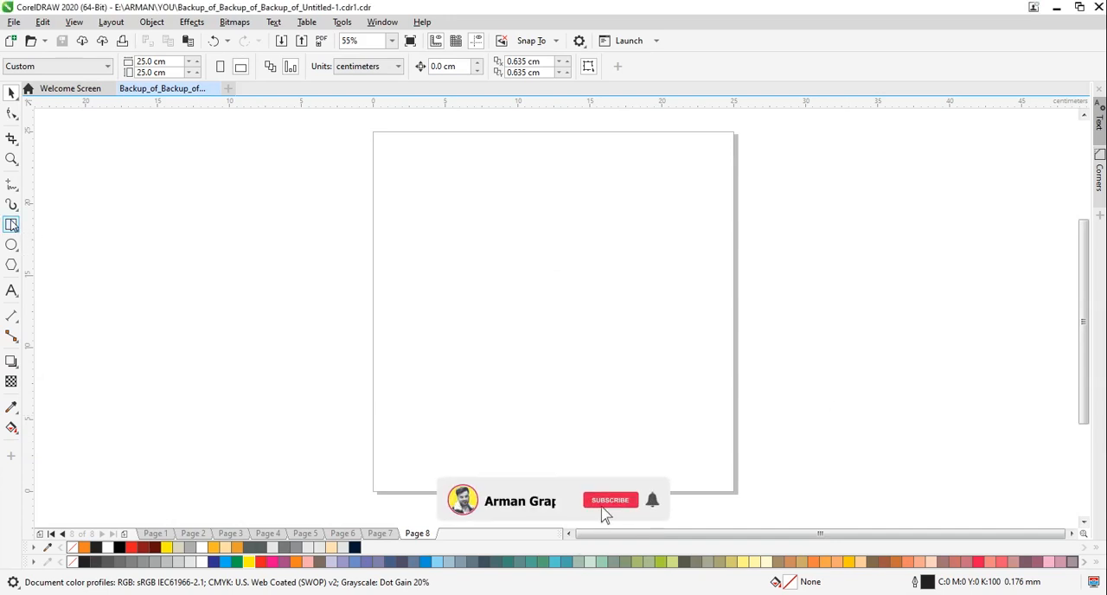
double_click(11, 225)
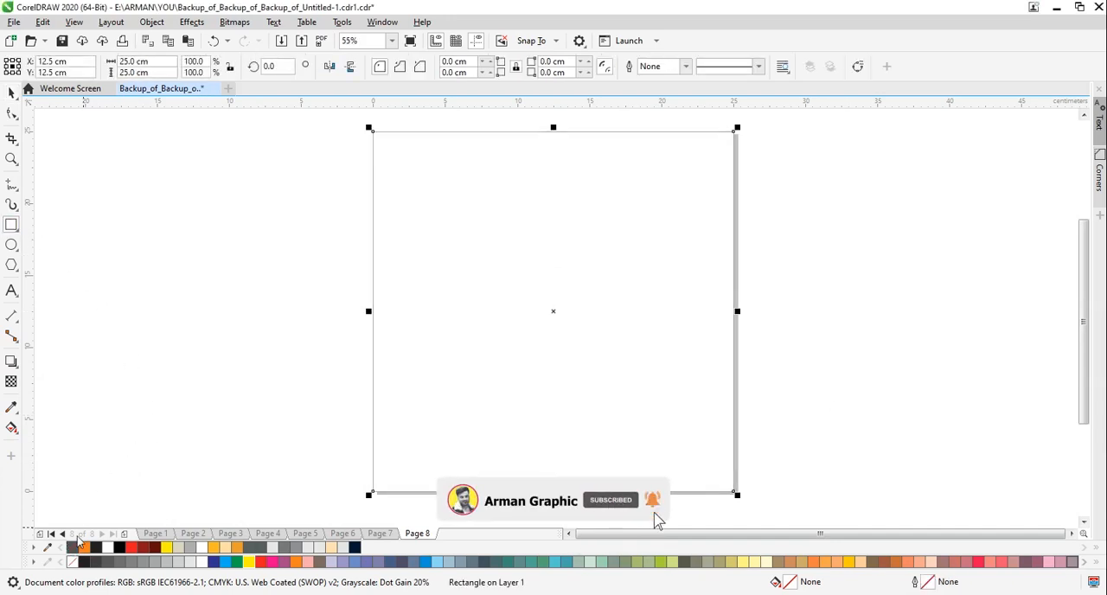
click(16, 91)
click(135, 262)
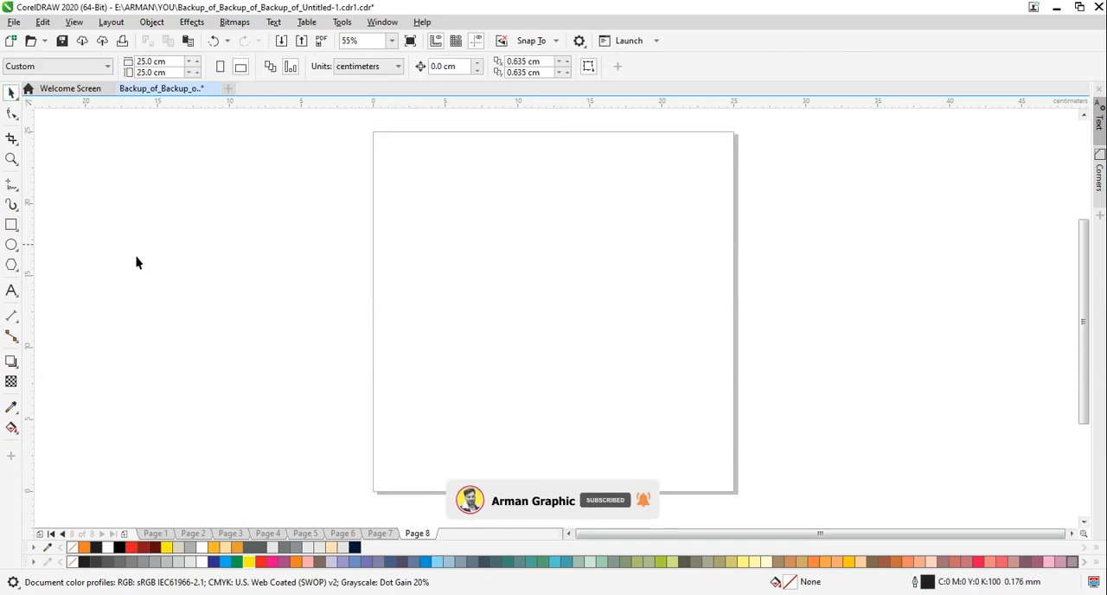
Draw a full-width rectangle about 25 × 5.6 cm along the page's lower edge and fill it light gray
click(11, 225)
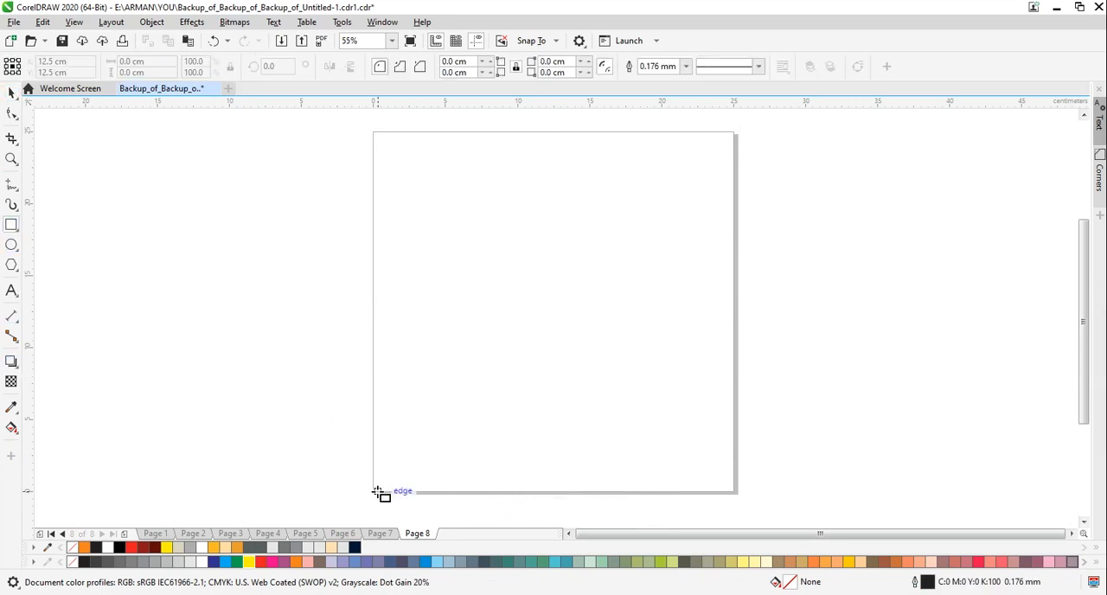
drag(378, 492, 734, 409)
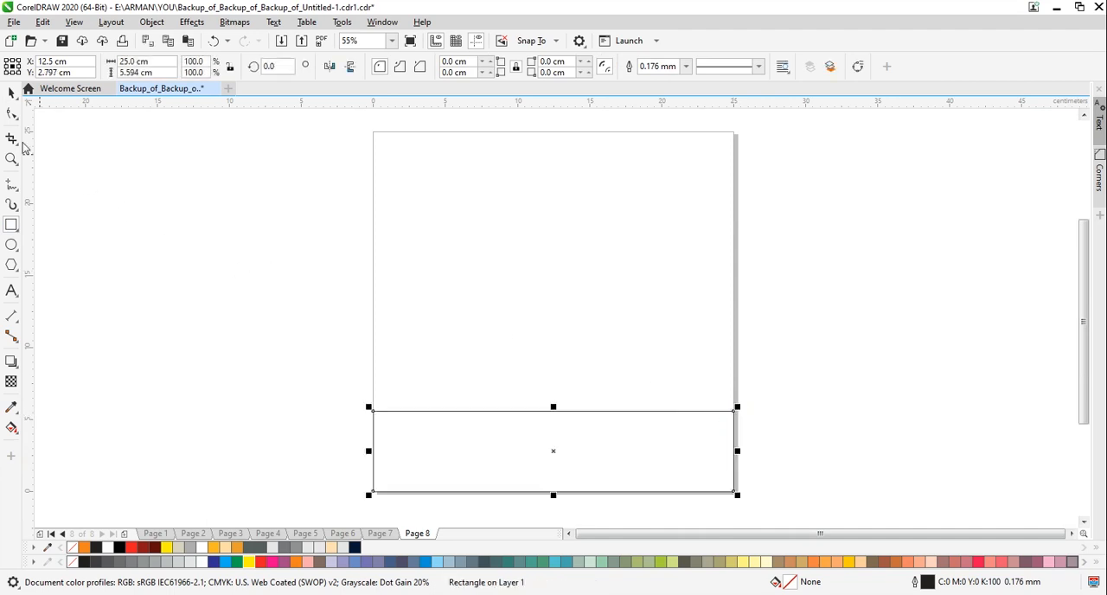
click(11, 93)
click(320, 548)
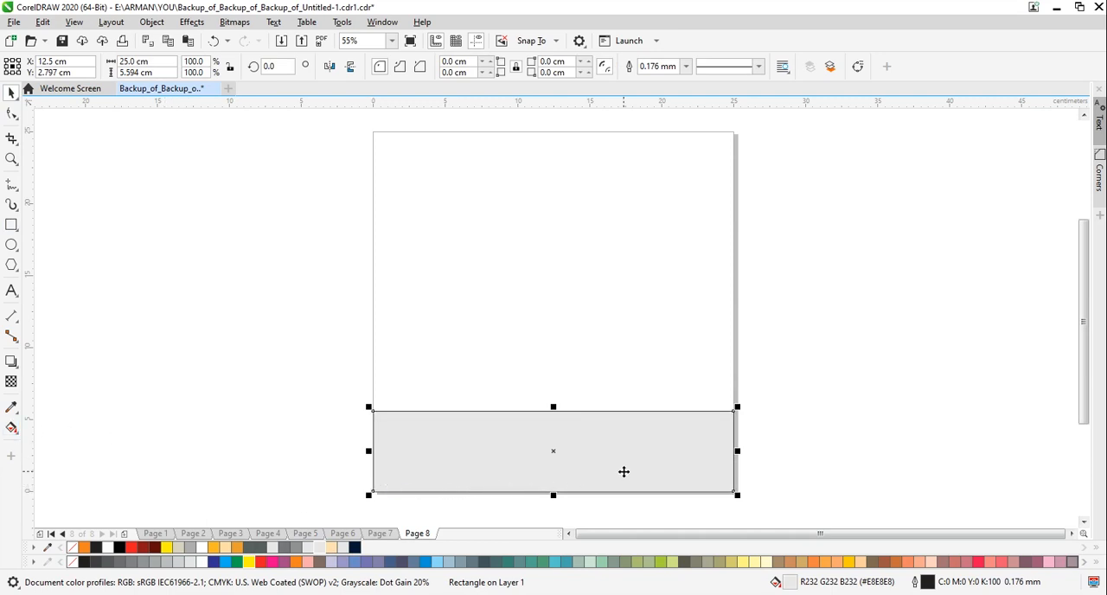
Give the lower rectangle a linear fountain fill and match its end colour to the light gray start colour
key(F11)
click(527, 353)
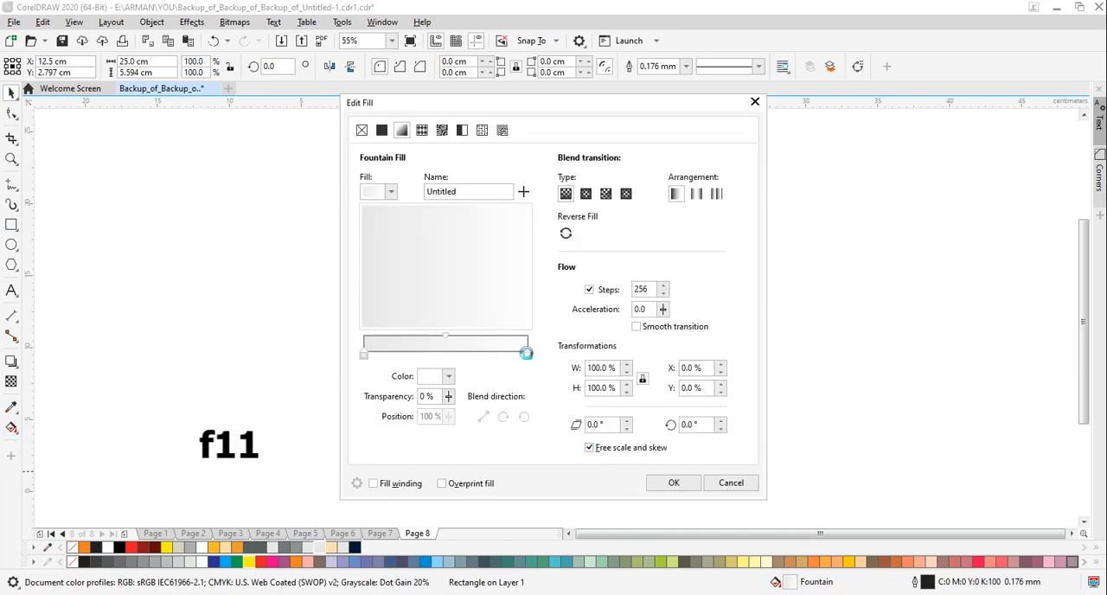
click(447, 377)
click(552, 348)
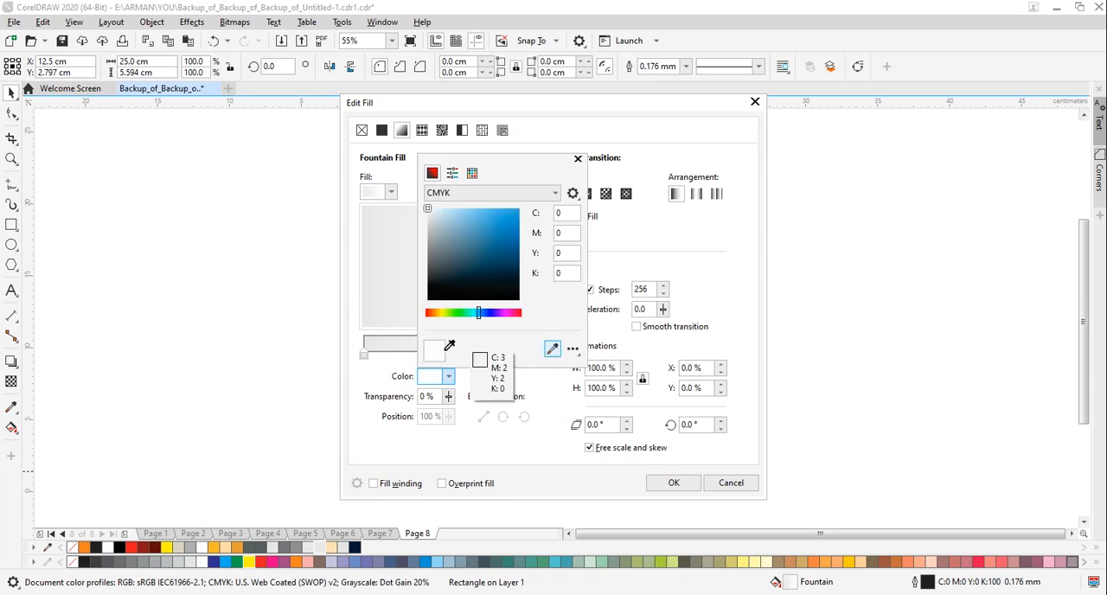
click(381, 381)
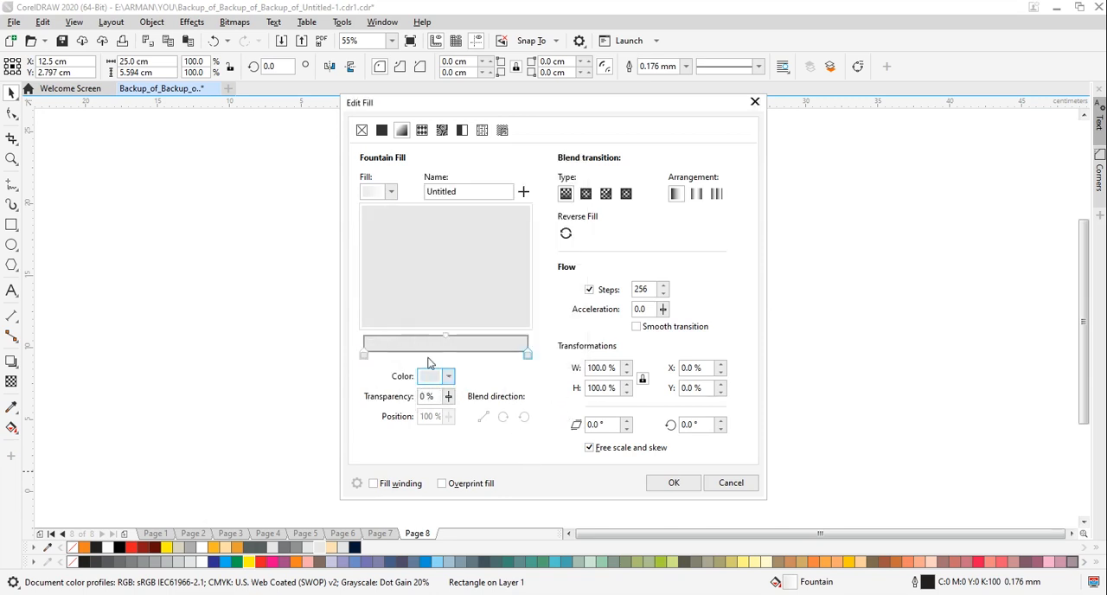
Add a white colour stop at 48% to the fountain fill, apply it, and remove the rectangle's outline
double_click(445, 358)
click(430, 379)
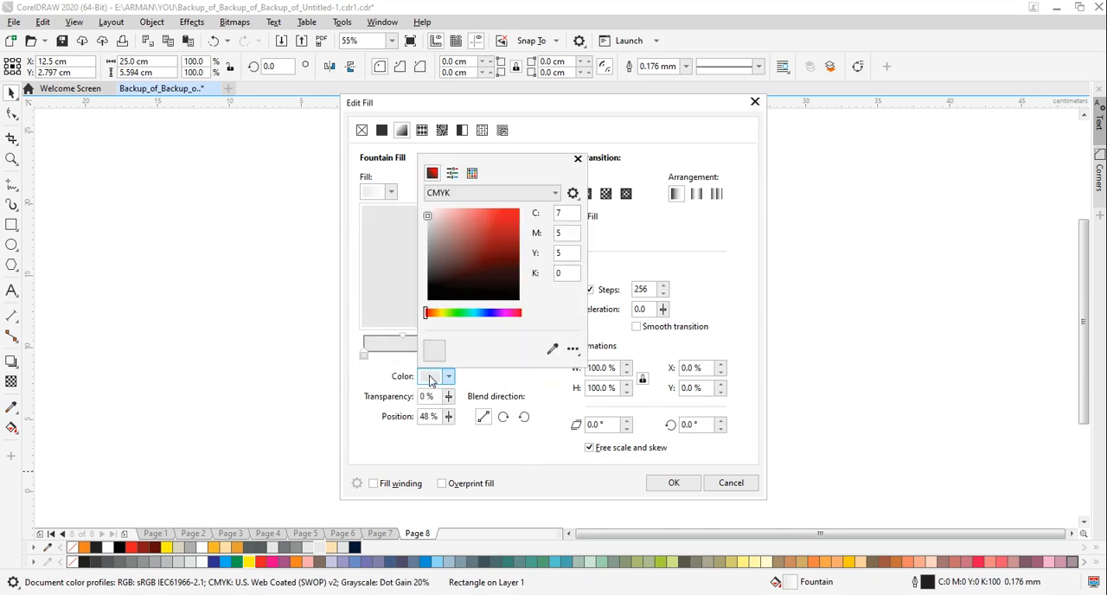
click(670, 485)
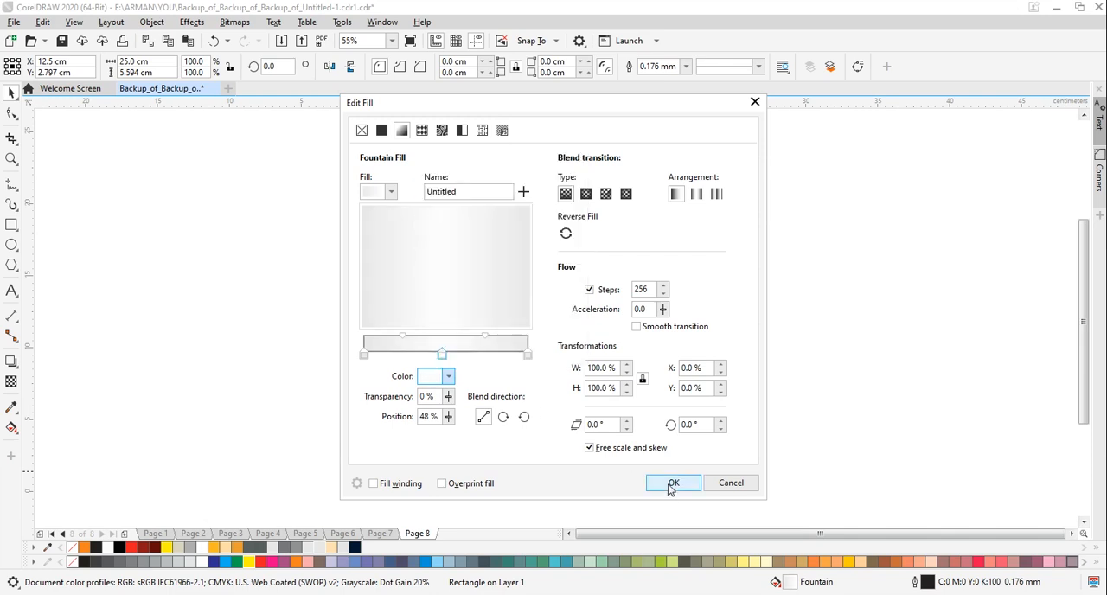
click(671, 485)
click(576, 435)
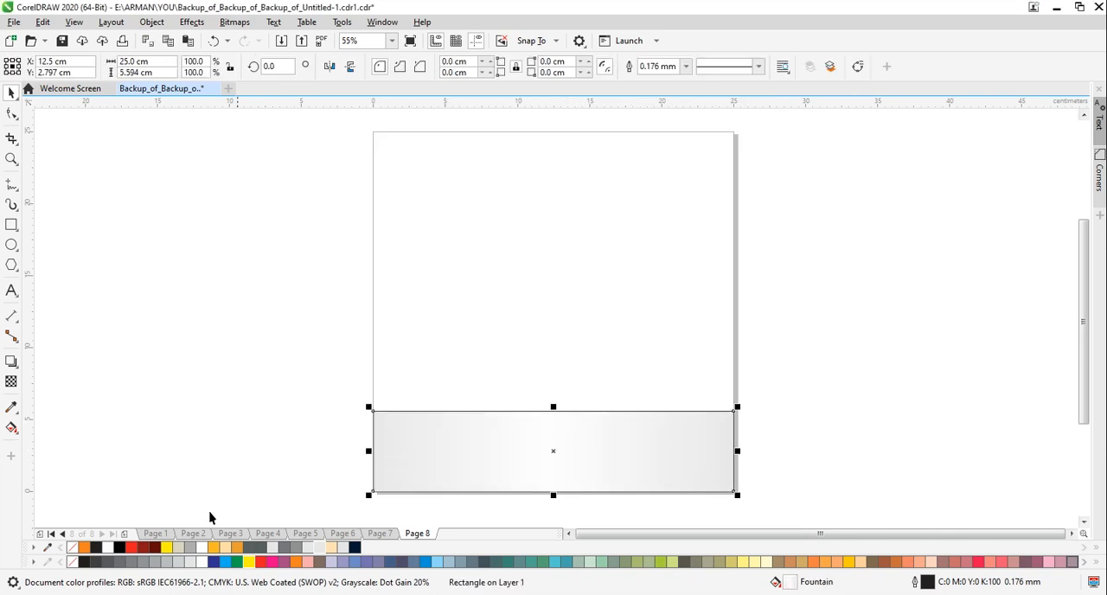
click(200, 440)
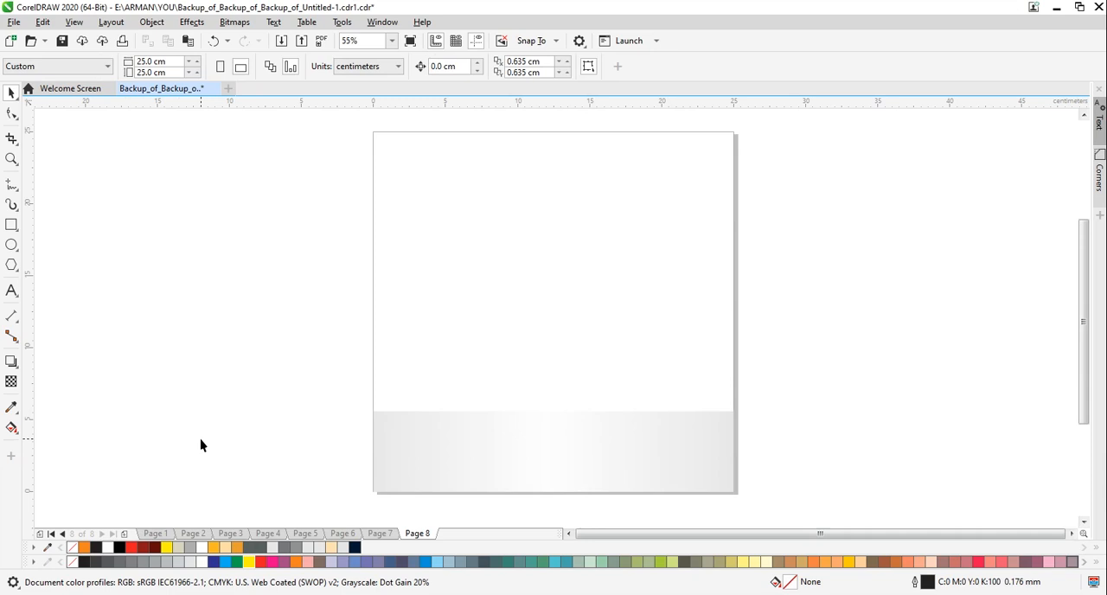
Draw a full-width strip about 0.53 cm high directly above the gray rectangle, filled yellow with no outline
click(11, 226)
drag(374, 411, 736, 403)
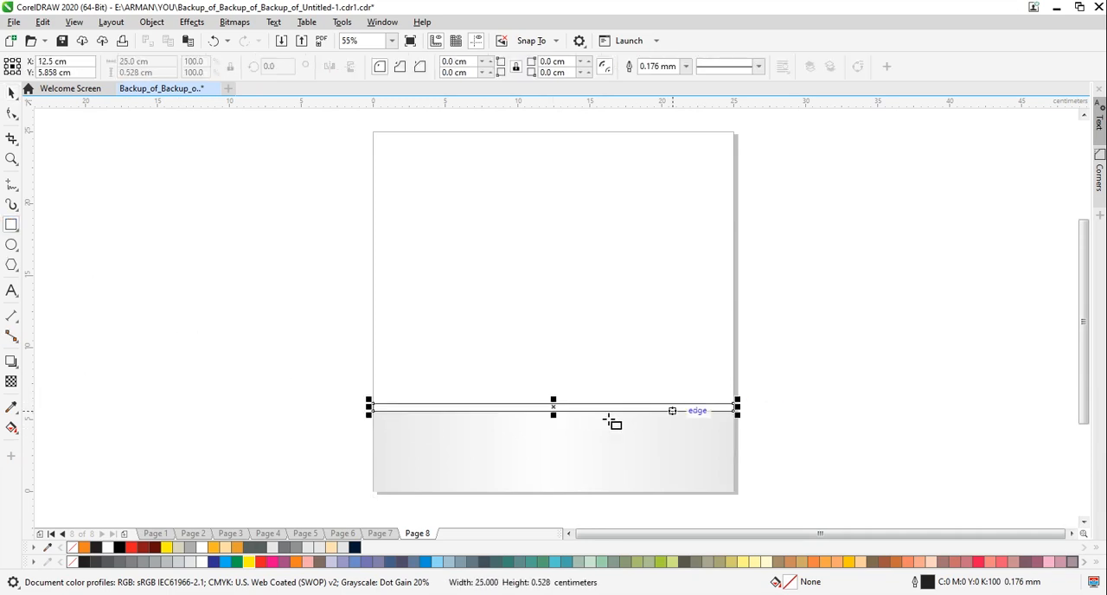
click(166, 548)
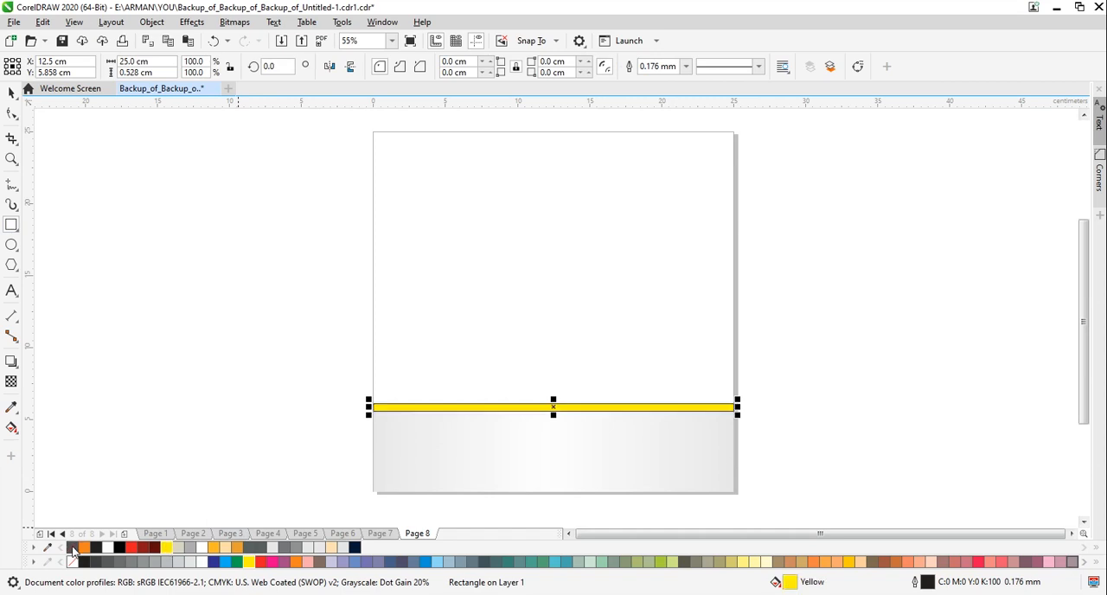
click(11, 92)
click(230, 287)
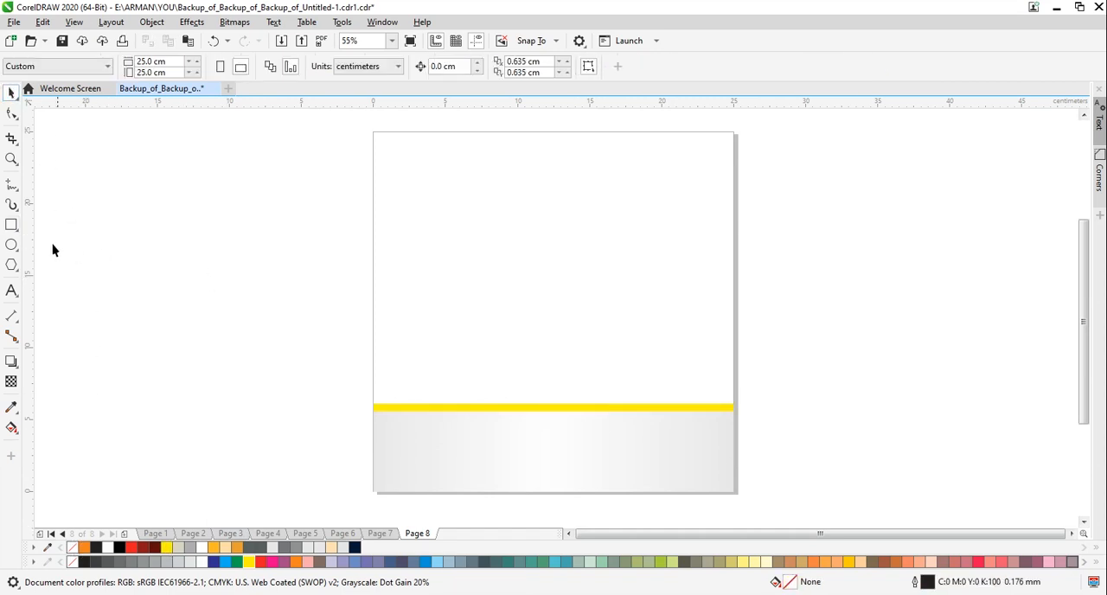
Draw a rectangle about 25 × 18.9 cm over the area above the yellow strip, filled dark navy with no outline
click(12, 225)
drag(374, 132, 737, 407)
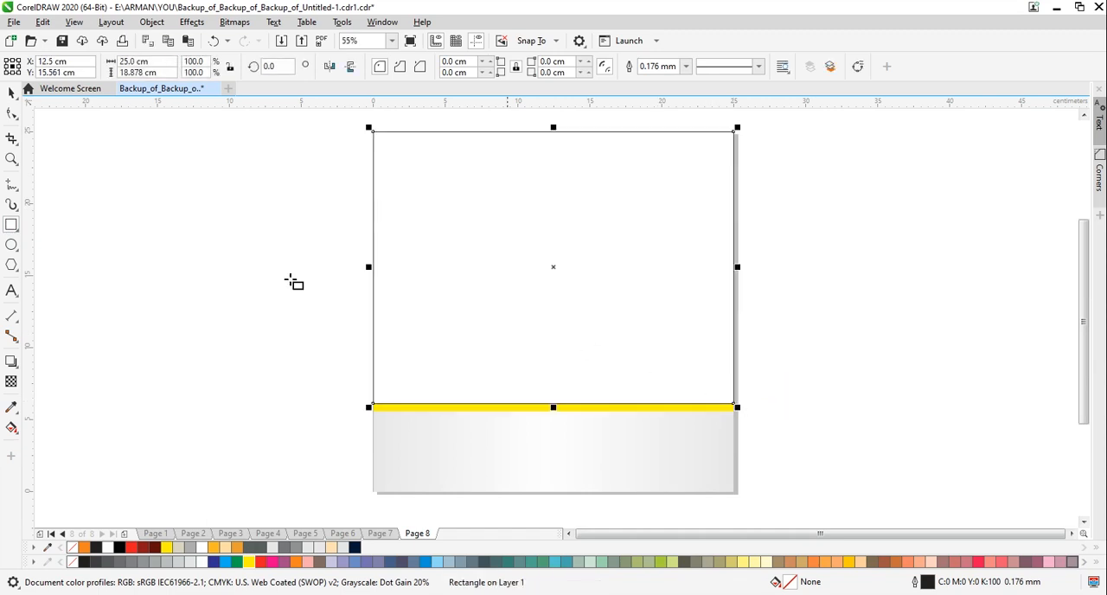
click(9, 93)
click(354, 547)
right_click(72, 547)
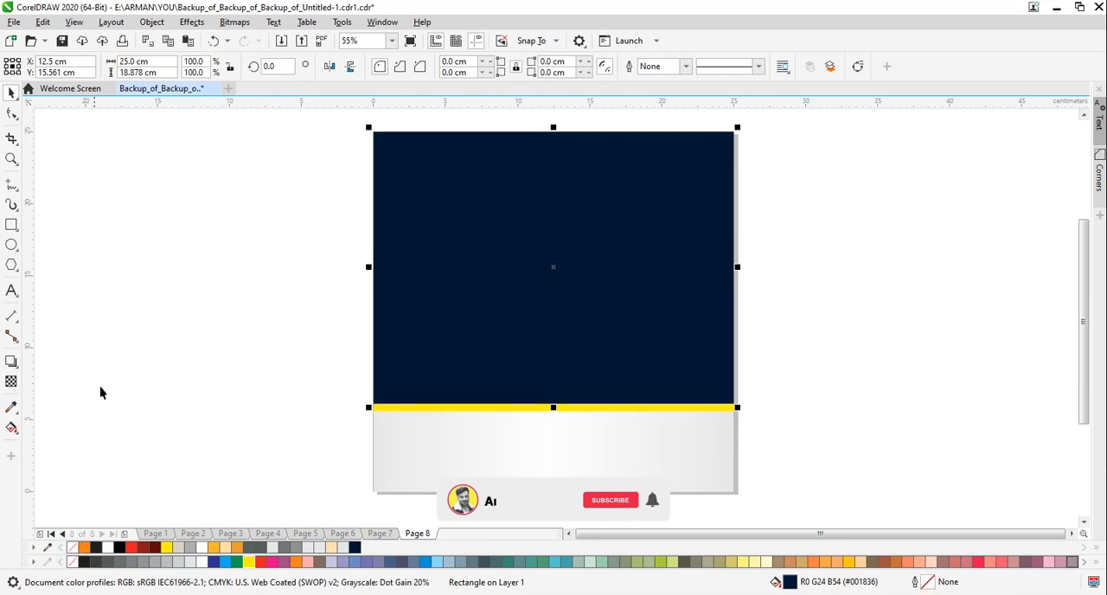
click(235, 242)
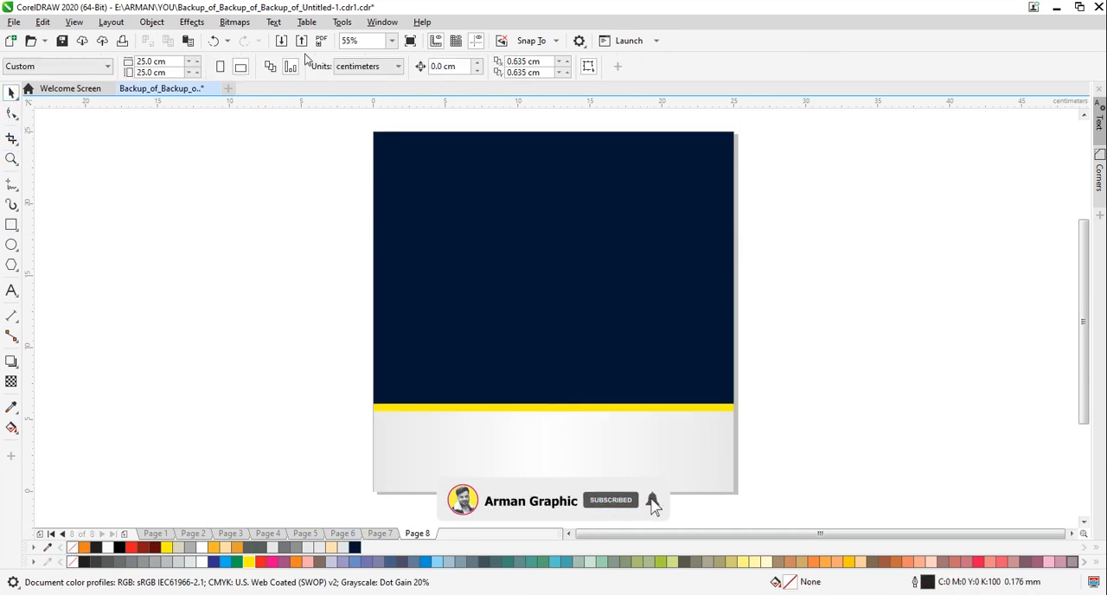
Import the dark blue background image at page width and stretch it down to the yellow strip, about 18.9 cm high
click(281, 40)
click(532, 218)
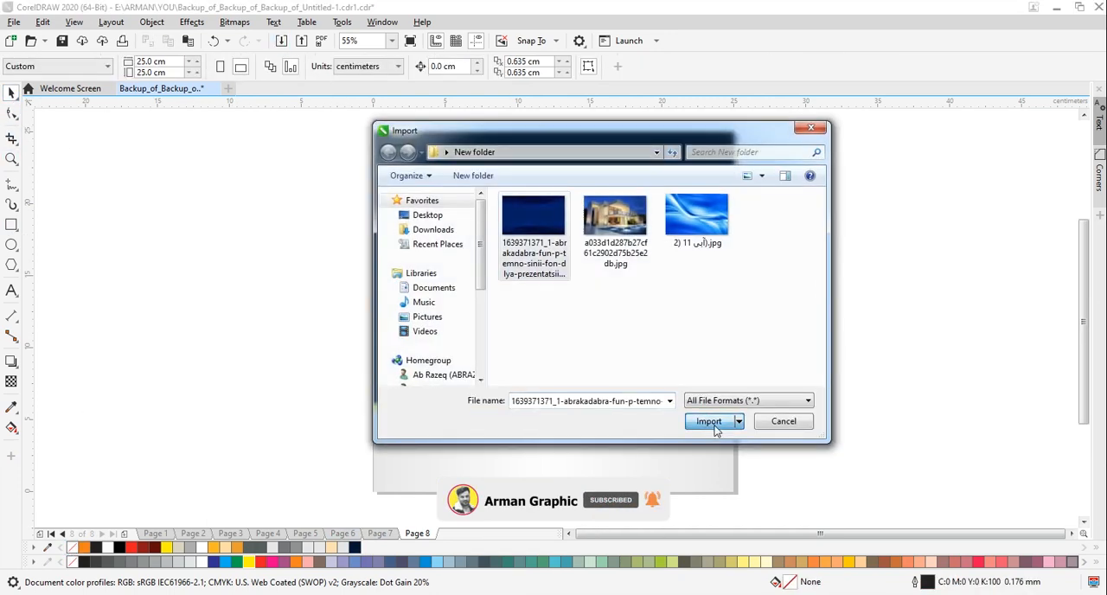
click(708, 421)
drag(375, 131, 735, 386)
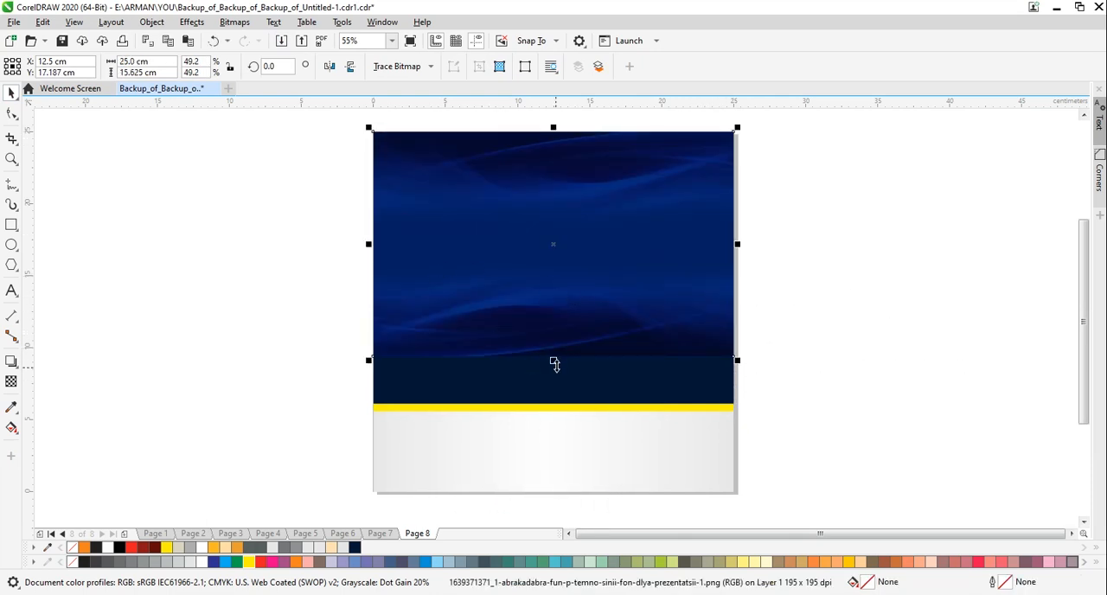
drag(554, 361, 552, 408)
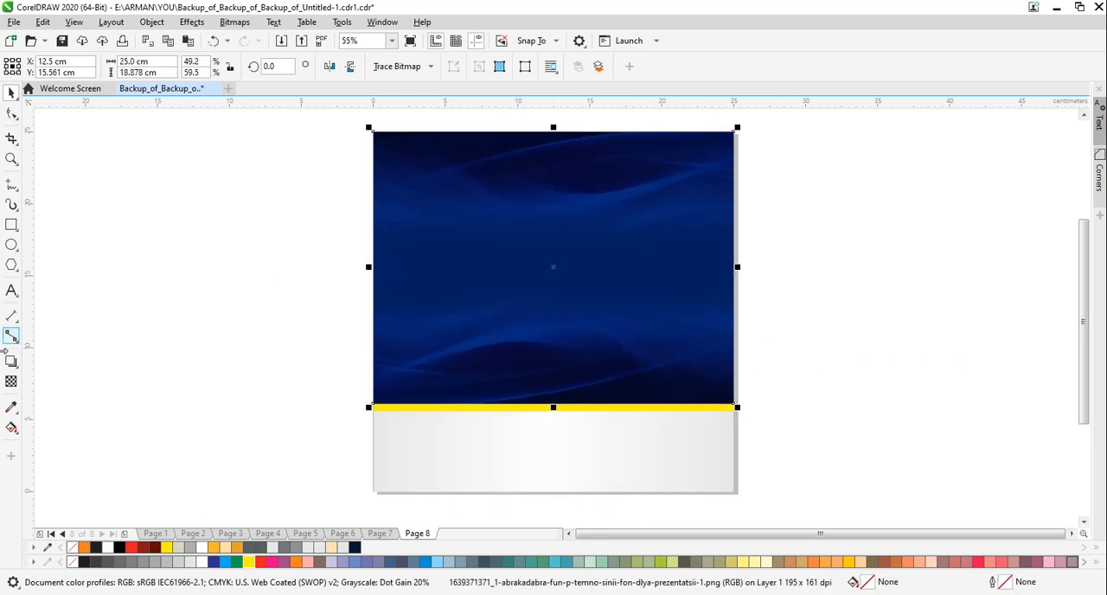
Apply a vertical linear transparency to the blue image so its lower part fades into the navy rectangle
click(11, 382)
drag(555, 304, 556, 390)
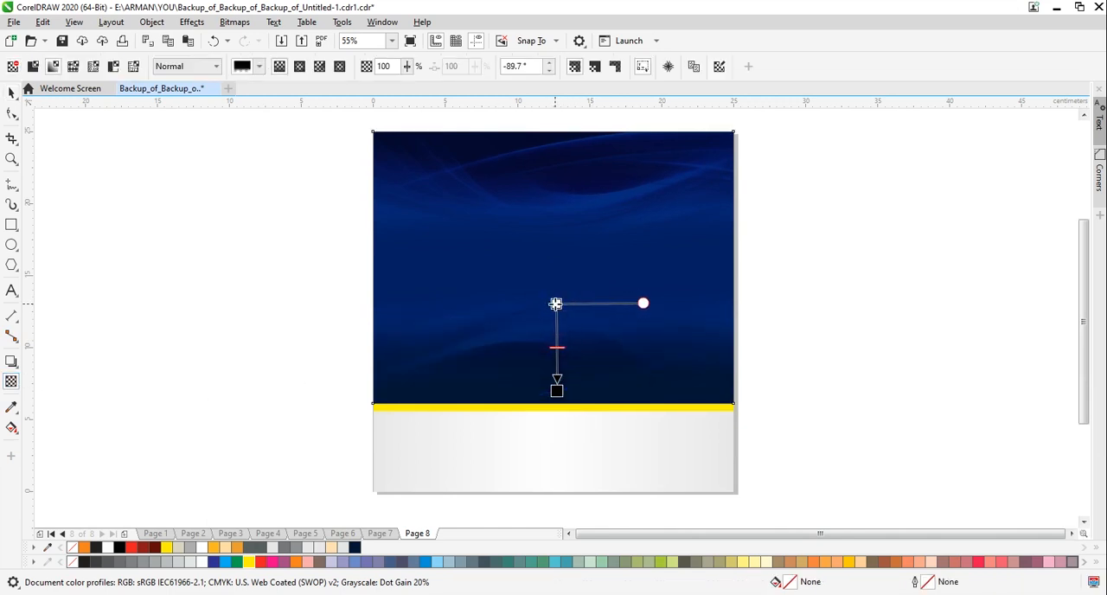
drag(555, 303, 557, 276)
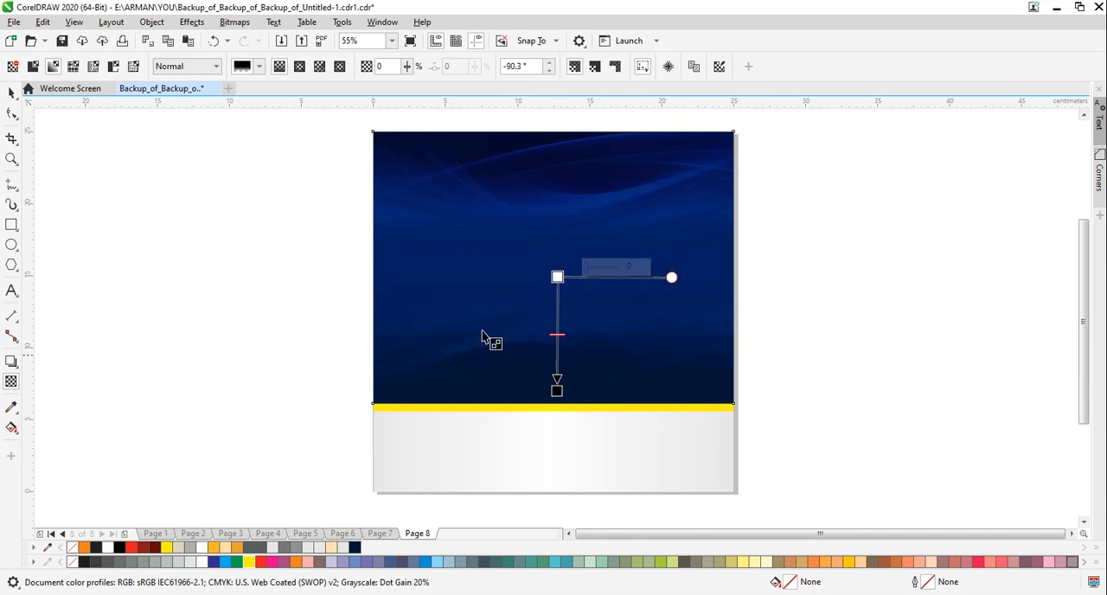
drag(558, 385, 558, 370)
key(space)
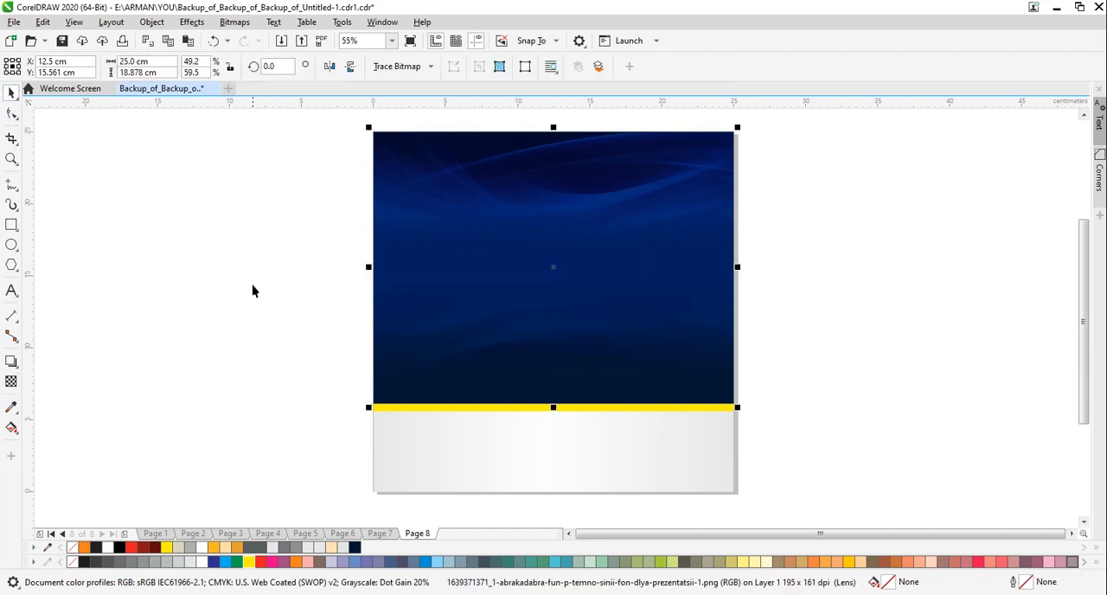
click(272, 293)
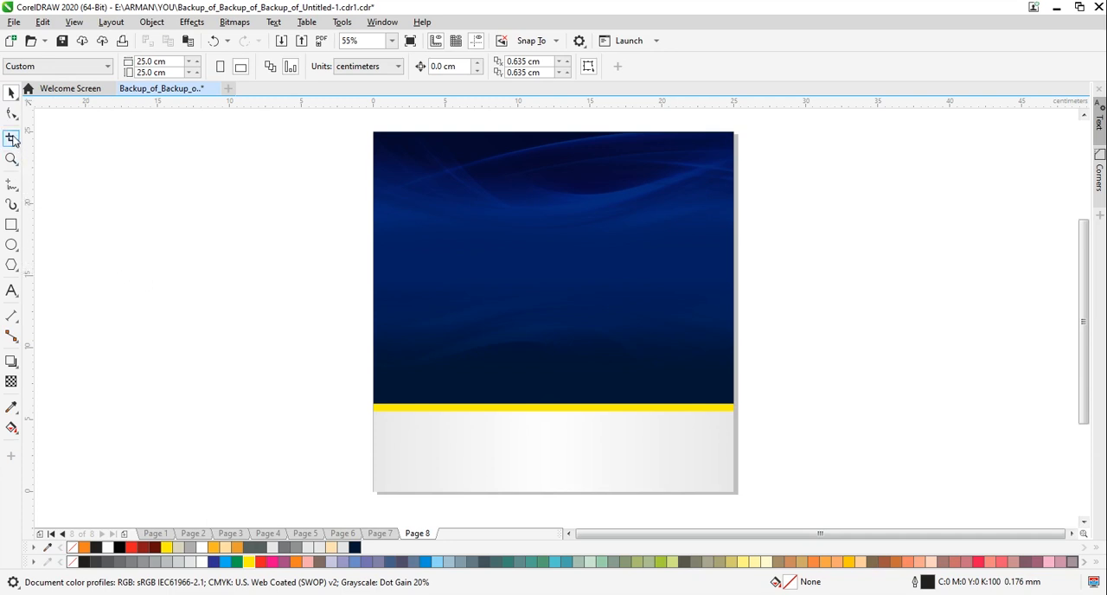
Draw a rectangle about 19.1 × 12.2 cm over the blue background and fill it white
click(11, 226)
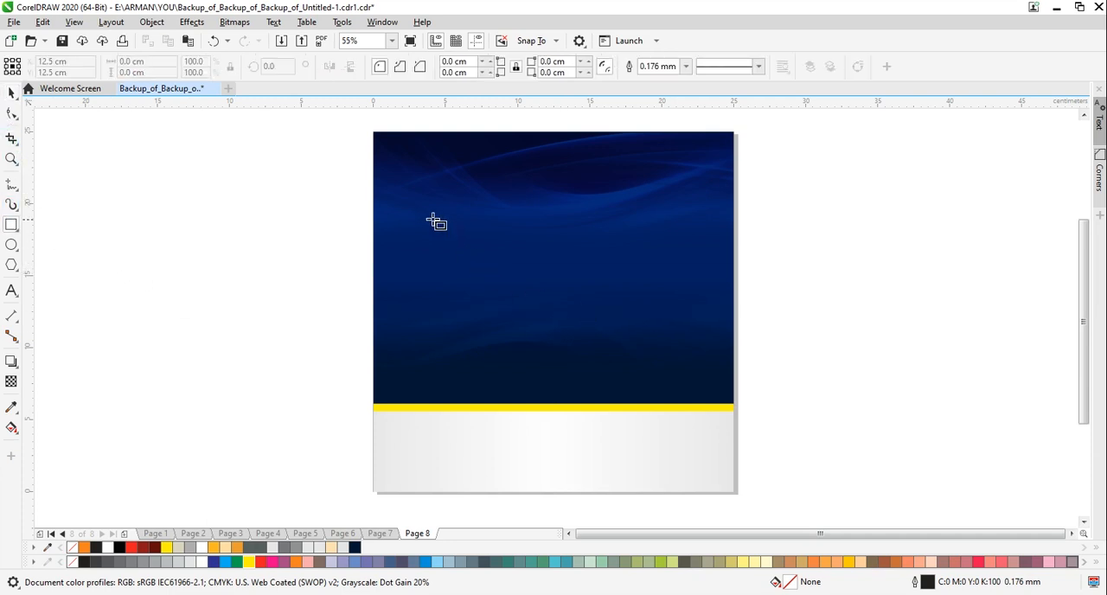
drag(425, 209, 700, 384)
click(11, 93)
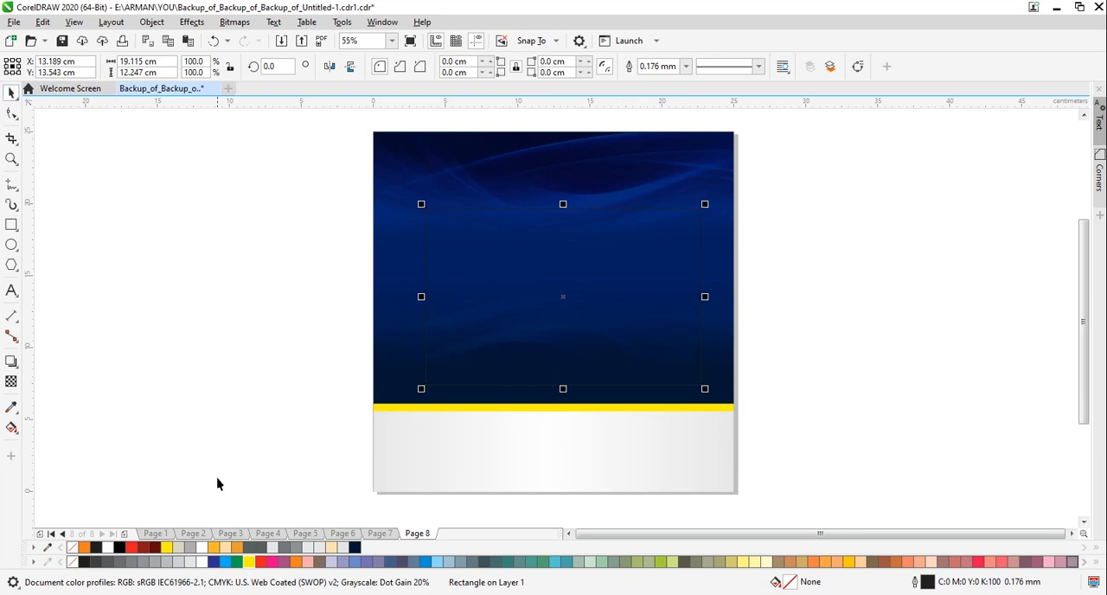
click(204, 562)
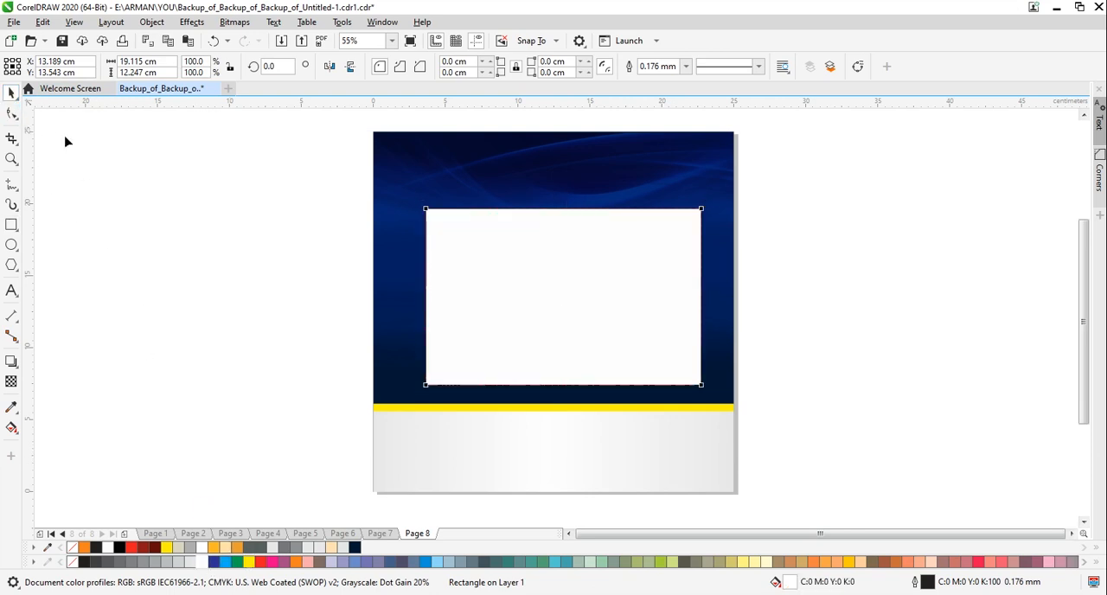
Round the white rectangle's corners to about 1.06 cm and centre it horizontally on the page, slightly lower
key(F10)
drag(426, 211, 440, 222)
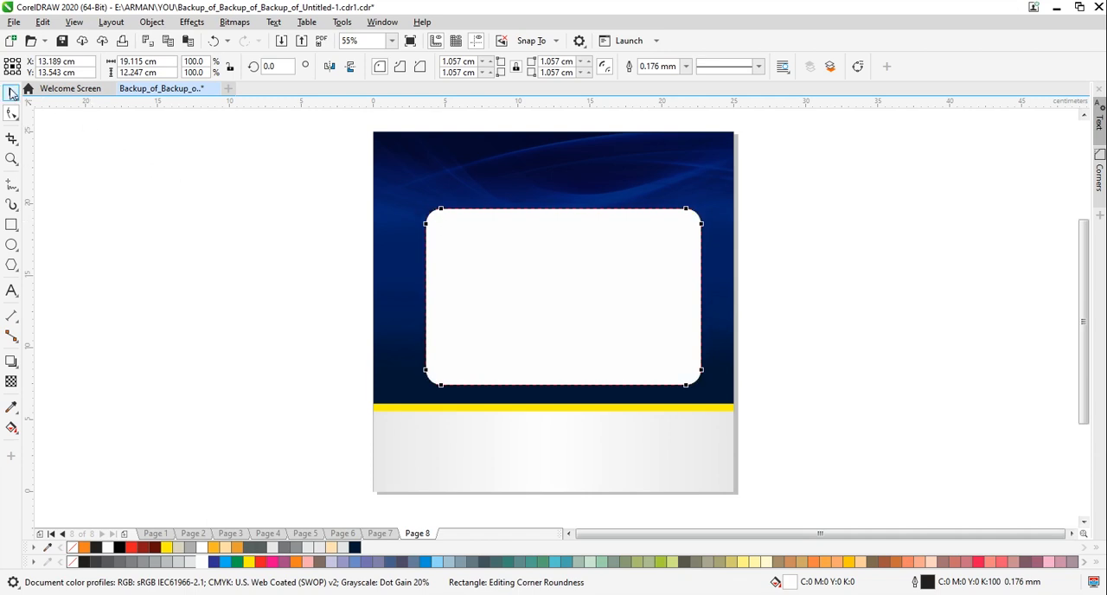
click(12, 93)
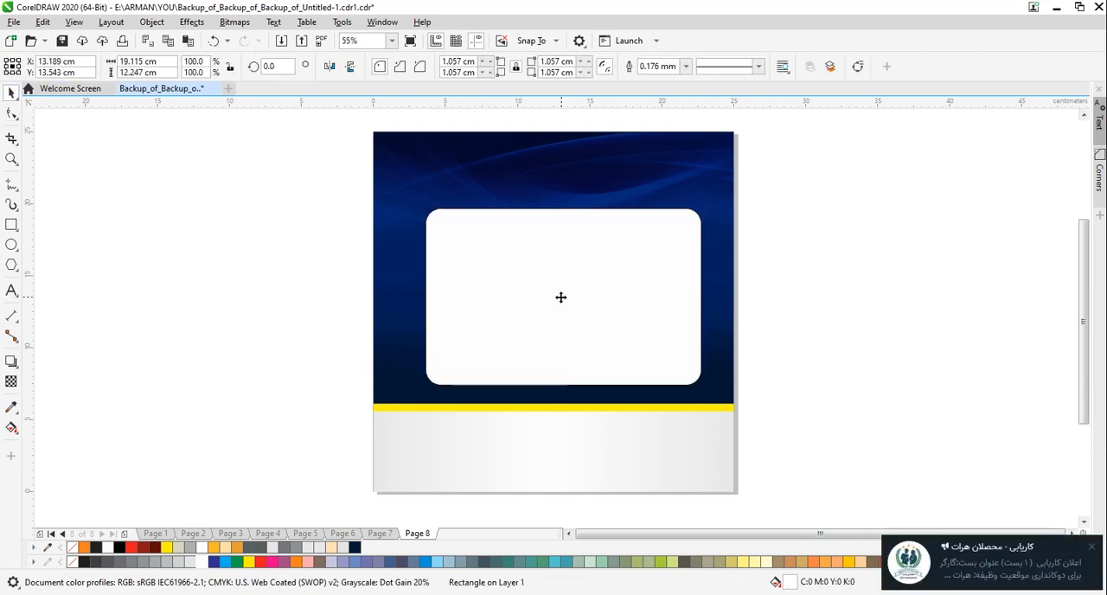
drag(562, 298, 555, 309)
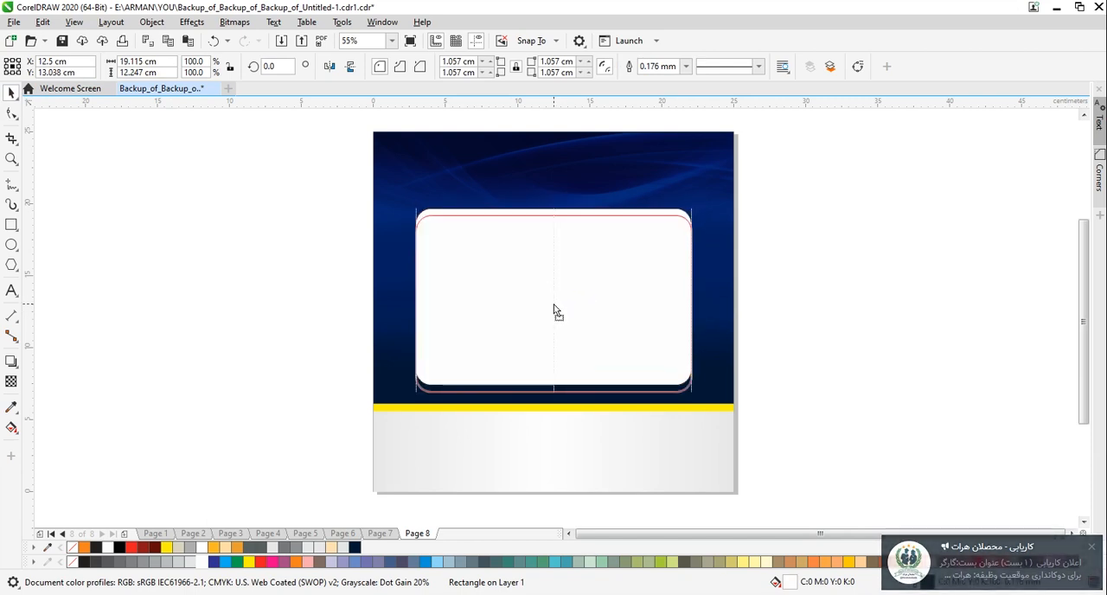
click(271, 328)
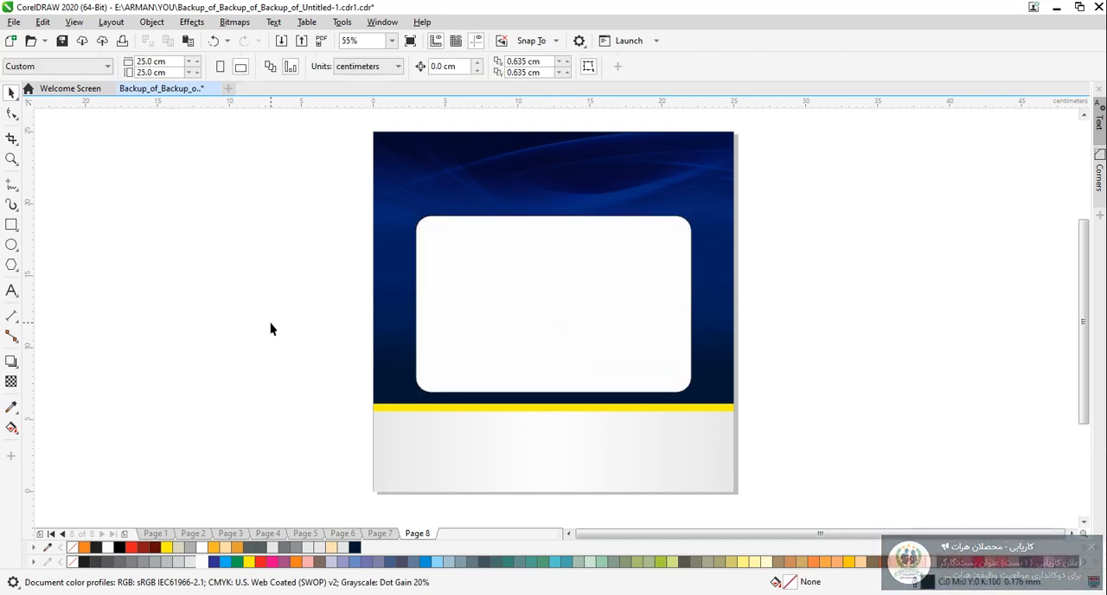
Draw an L-shaped line with the Pen tool from the yellow strip upward, about 17.1 cm tall and 3.7 cm across, beside the panel's left edge
click(16, 192)
click(52, 229)
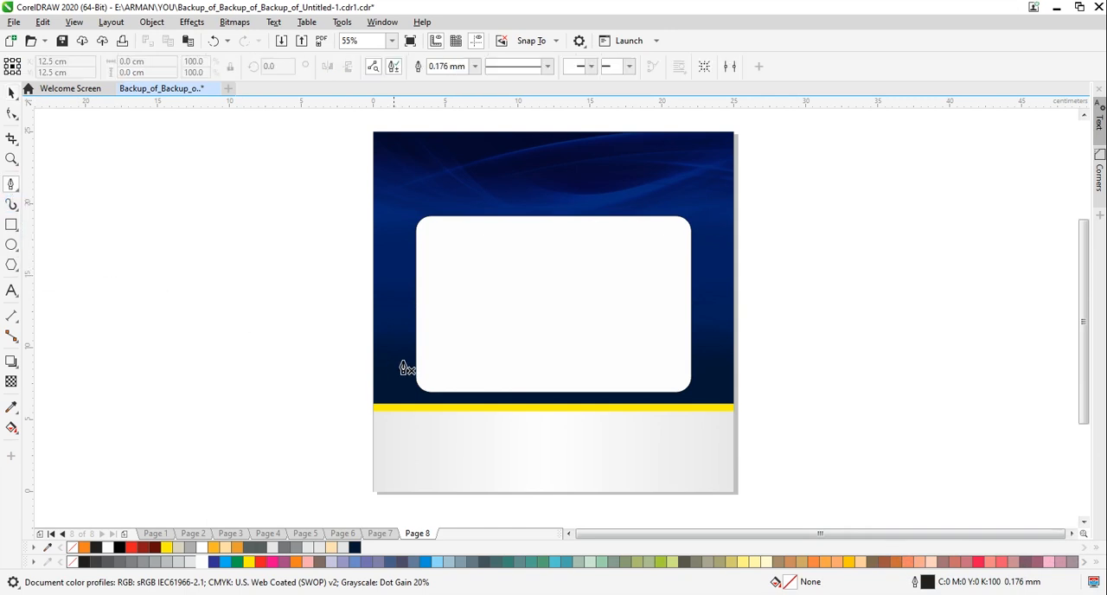
click(394, 404)
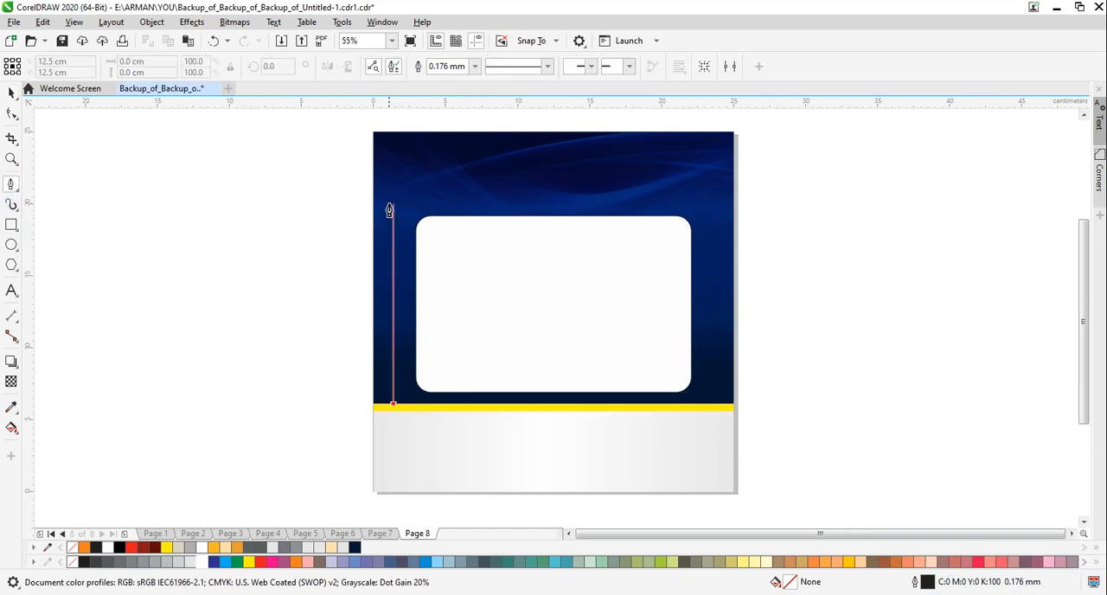
click(393, 156)
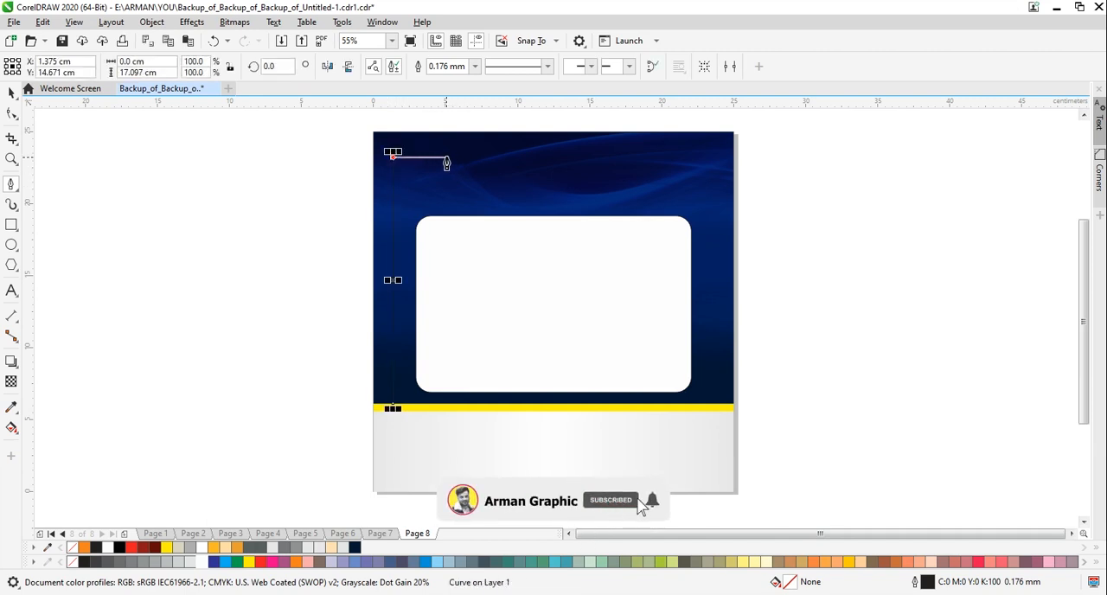
click(448, 157)
key(space)
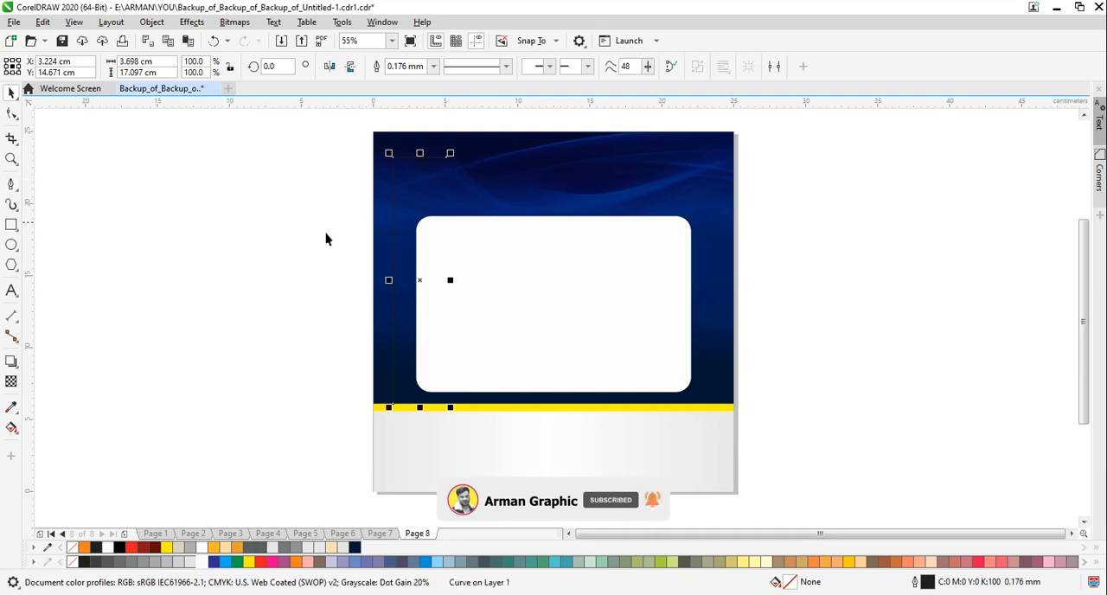
Give the L-shaped line a white outline with a width of 1.5 mm
right_click(211, 551)
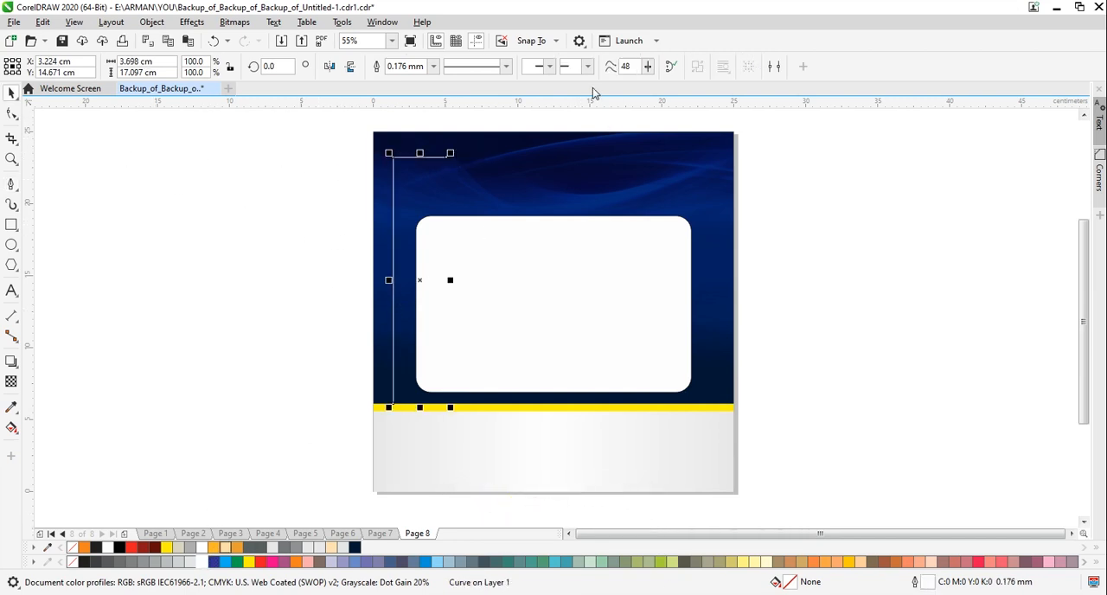
click(434, 67)
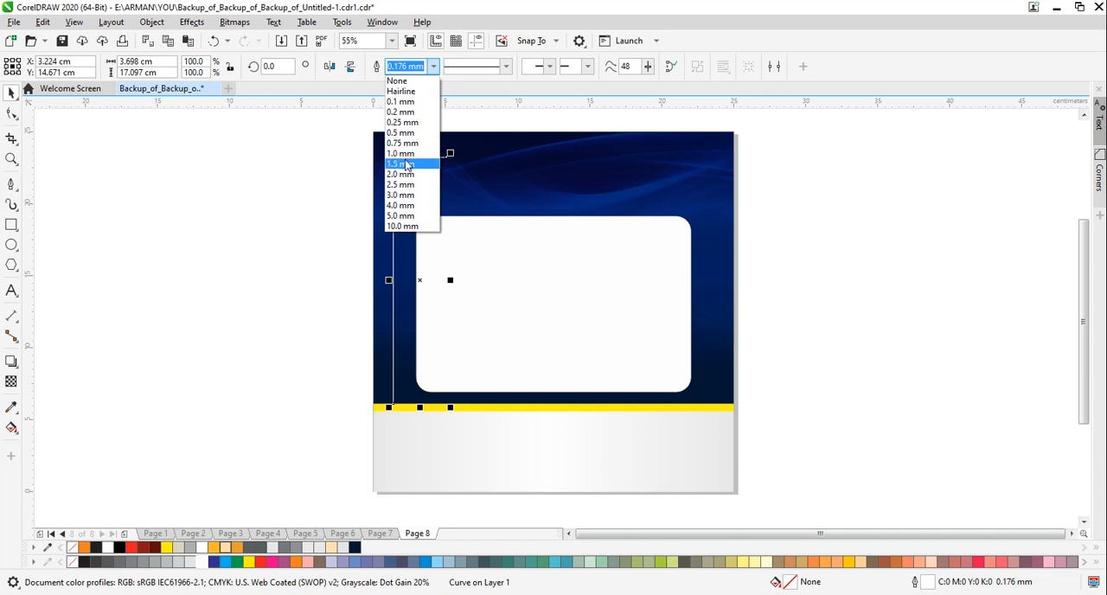
click(403, 159)
click(404, 159)
key(Escape)
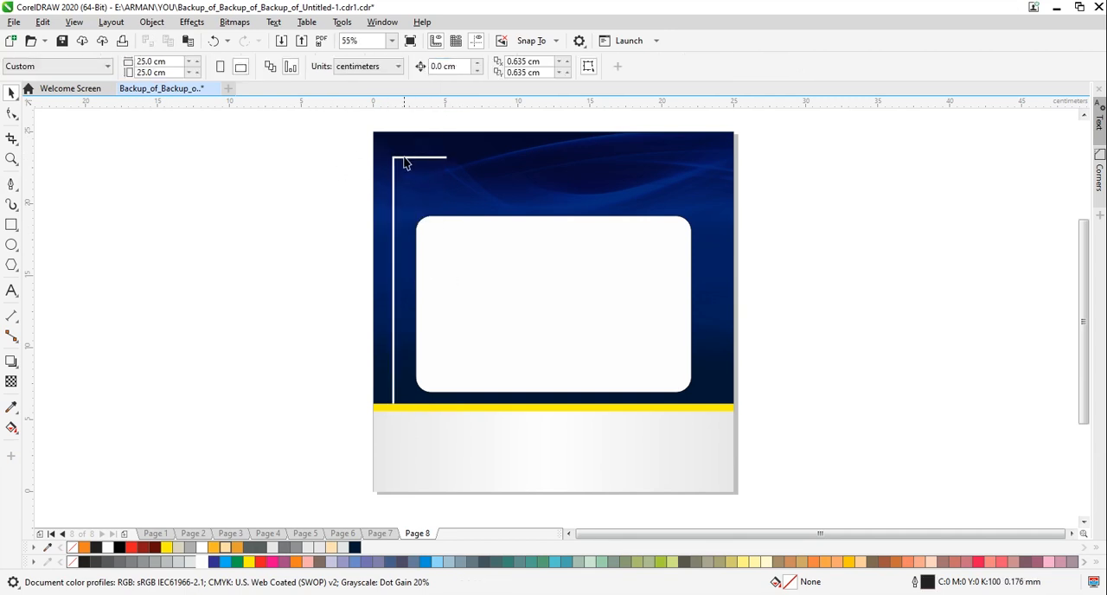
Place a horizontally mirrored copy of the L-shaped line on the opposite side of the white panel at the same height
click(404, 160)
click(314, 185)
drag(408, 166, 690, 173)
click(350, 68)
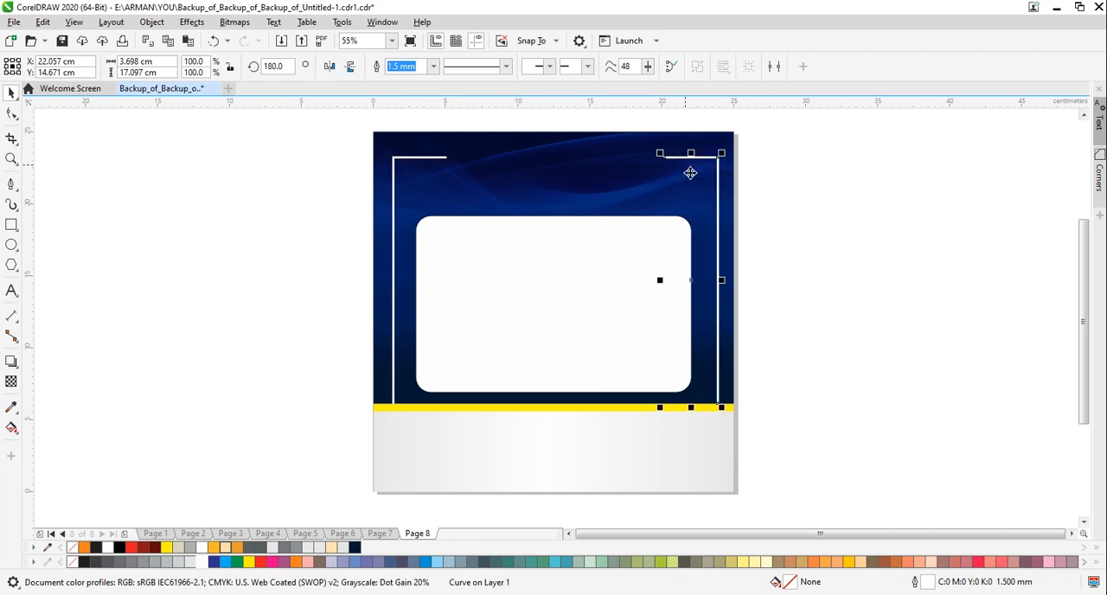
Group the two L-shaped lines and centre the group horizontally on the blue background
drag(717, 367, 717, 368)
click(720, 369)
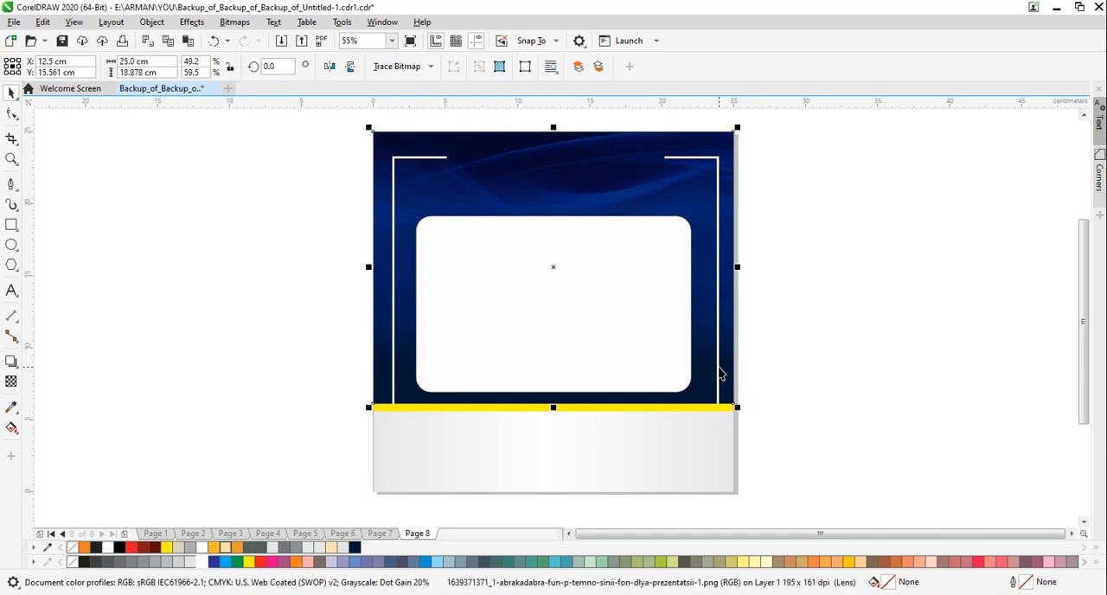
click(717, 366)
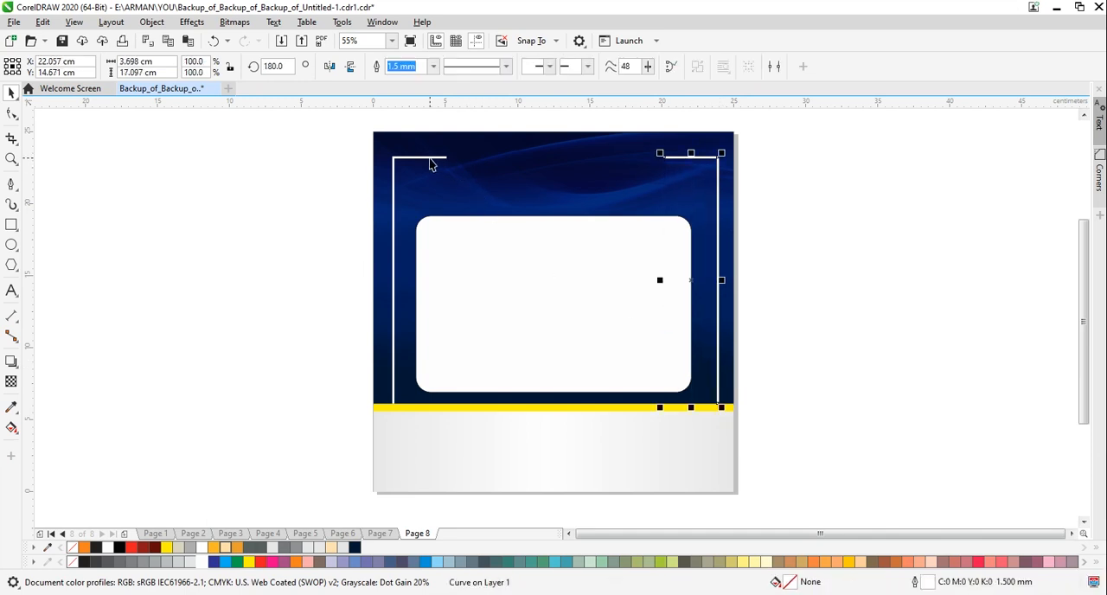
shift+click(431, 162)
key(ctrl+g)
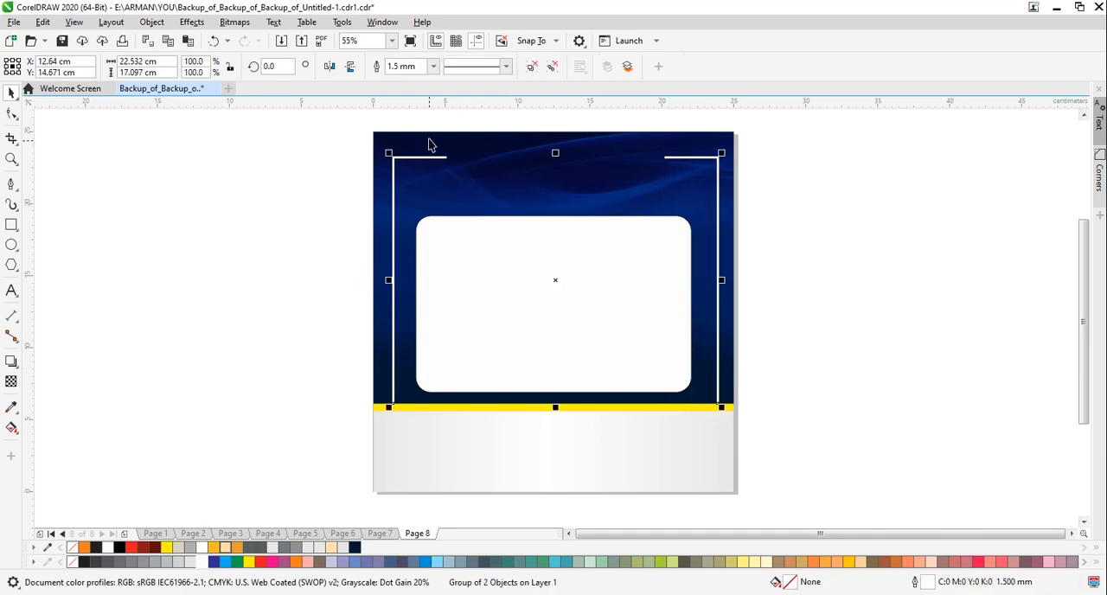
shift+click(430, 138)
key(c)
click(265, 225)
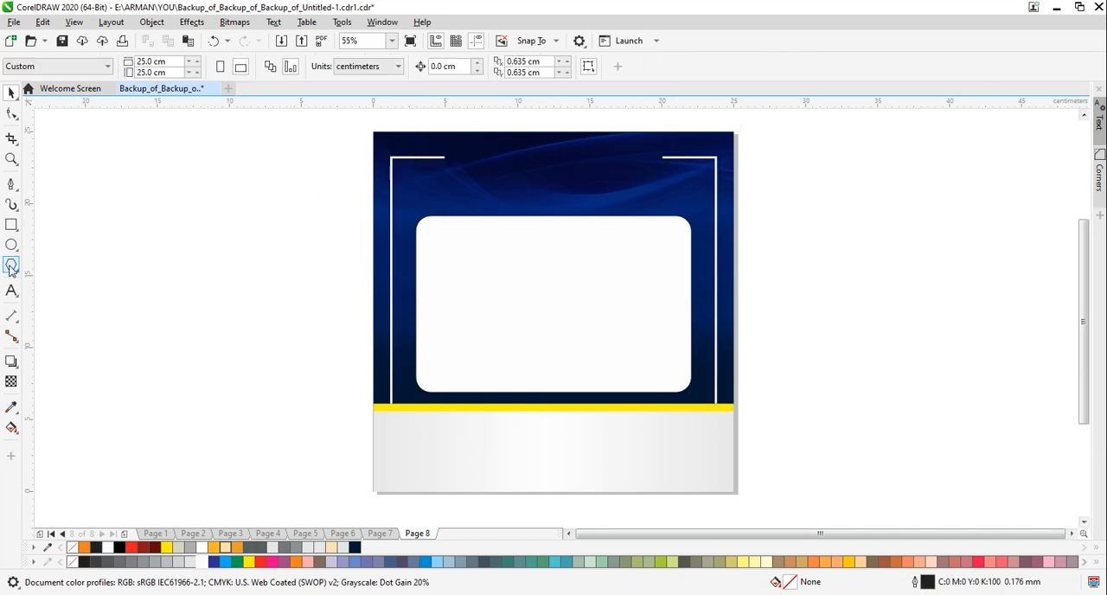
Add the artistic text "ELEGANT HOME" beside the page and make it bold
click(11, 293)
click(265, 226)
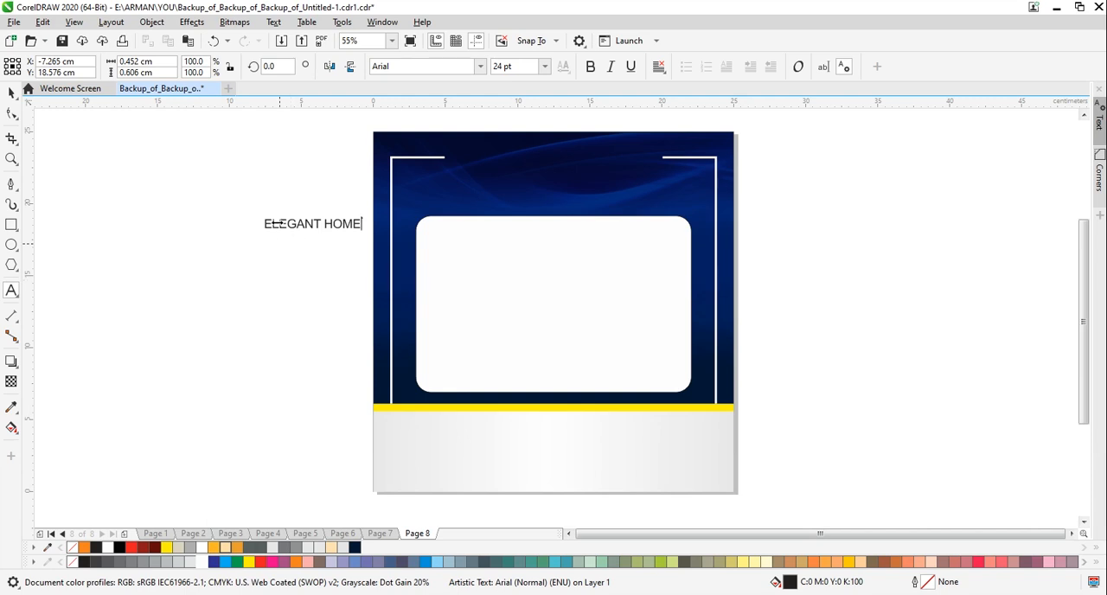
click(12, 93)
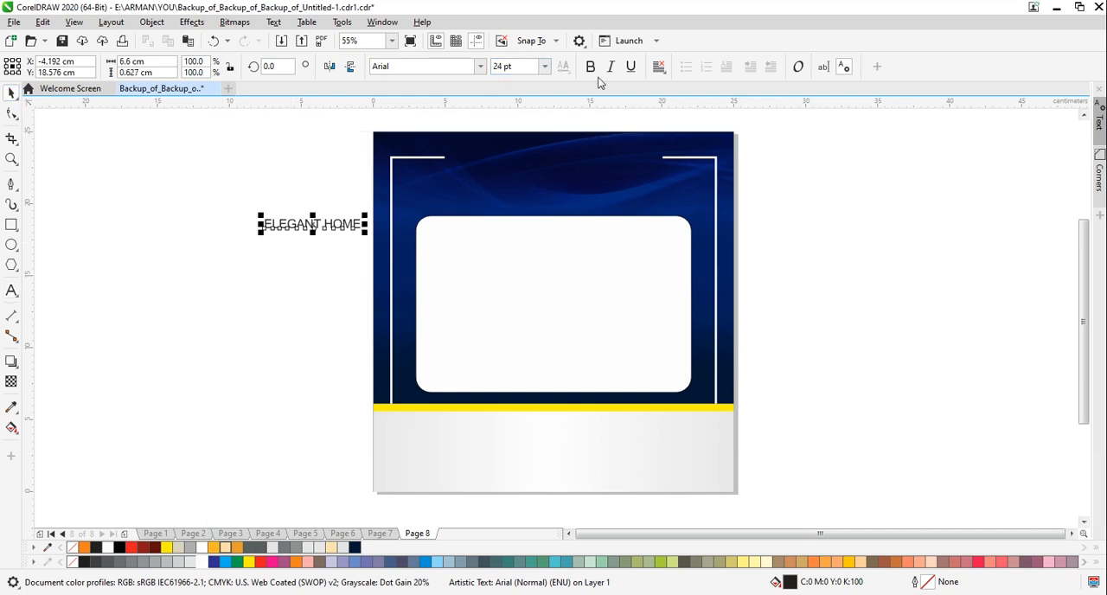
click(590, 68)
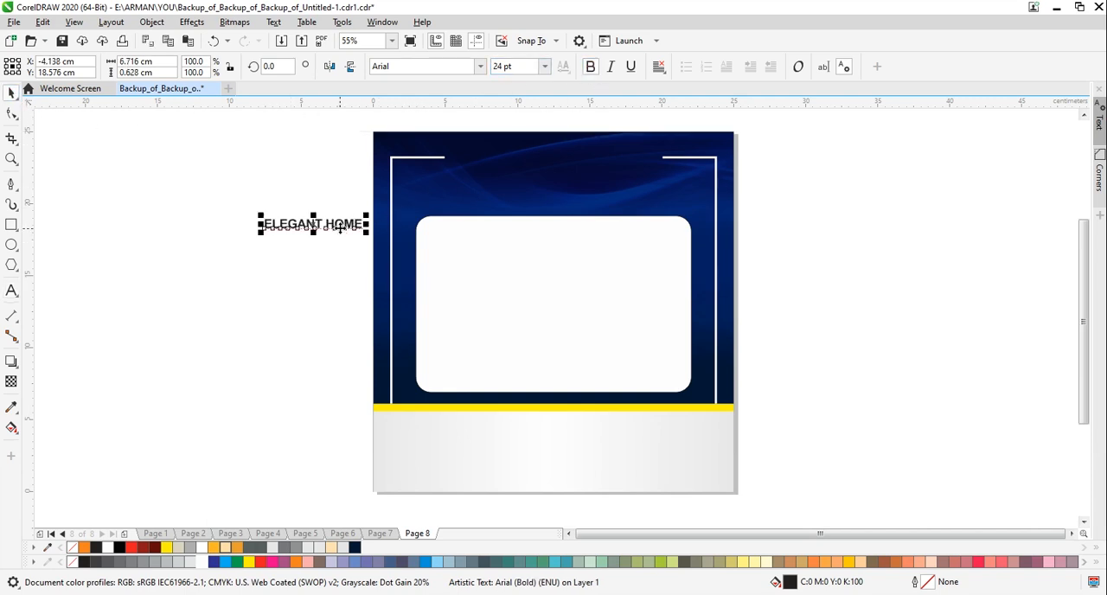
Place the "ELEGANT HOME" text in white between the frame lines' upper ends, enlarged to about 49.5 pt and centred in the gap
drag(340, 227, 652, 195)
click(201, 562)
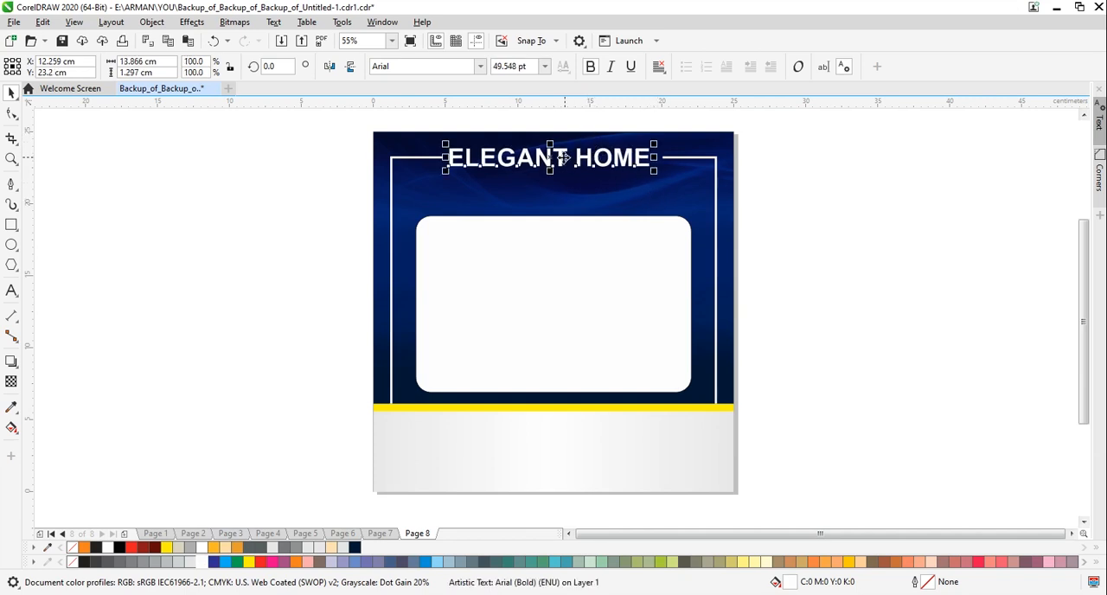
drag(563, 158, 556, 159)
click(836, 224)
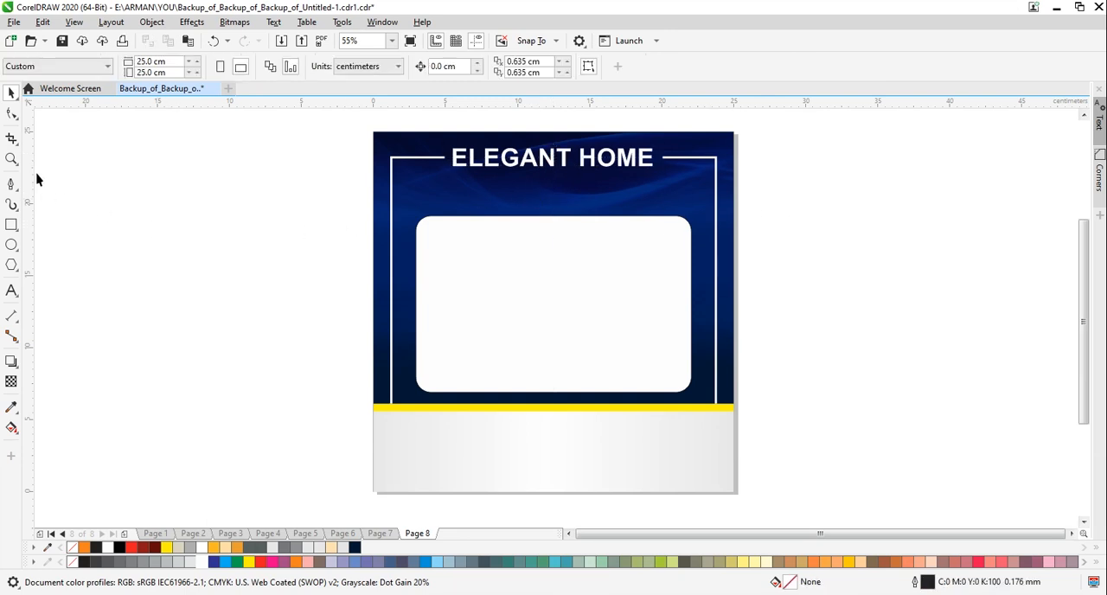
Add the artistic text "FOR SALE" and move it below the "ELEGANT HOME" heading
click(12, 290)
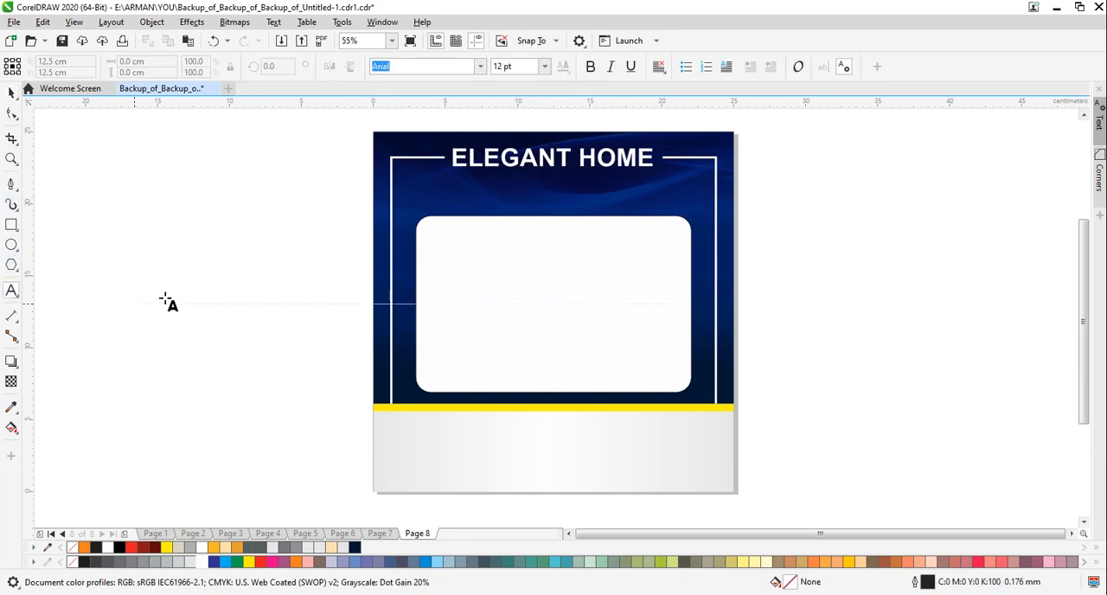
click(267, 235)
text(FOR SALE)
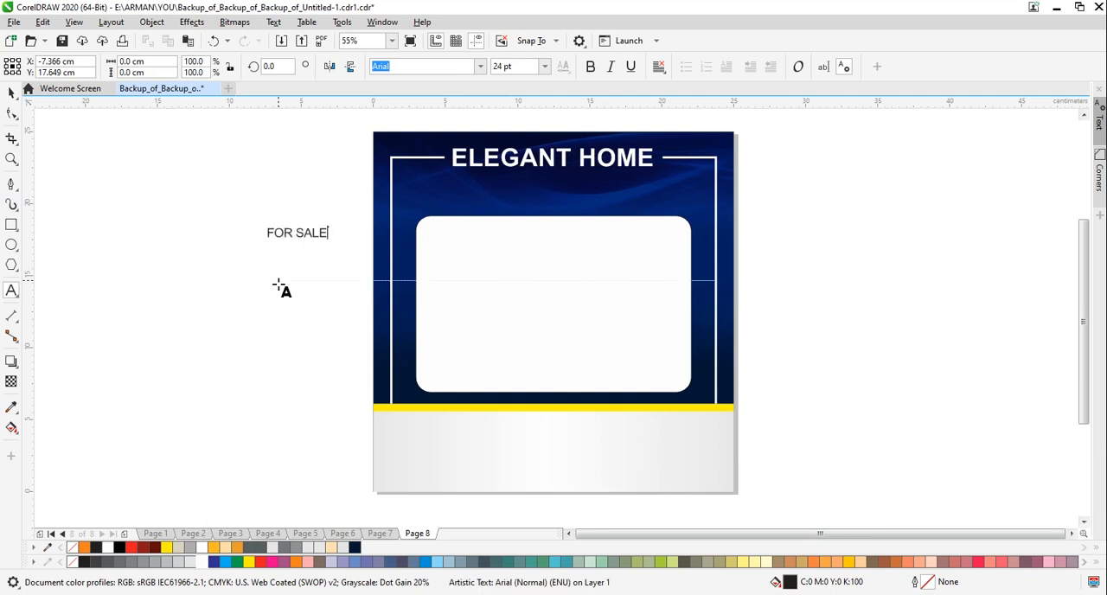
click(11, 93)
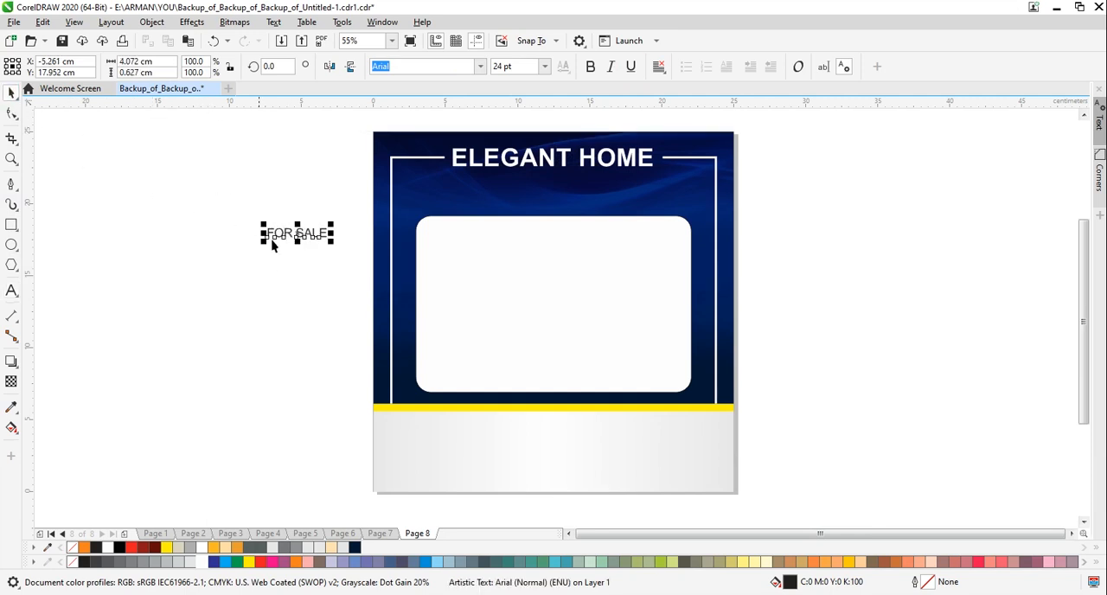
drag(297, 232, 552, 181)
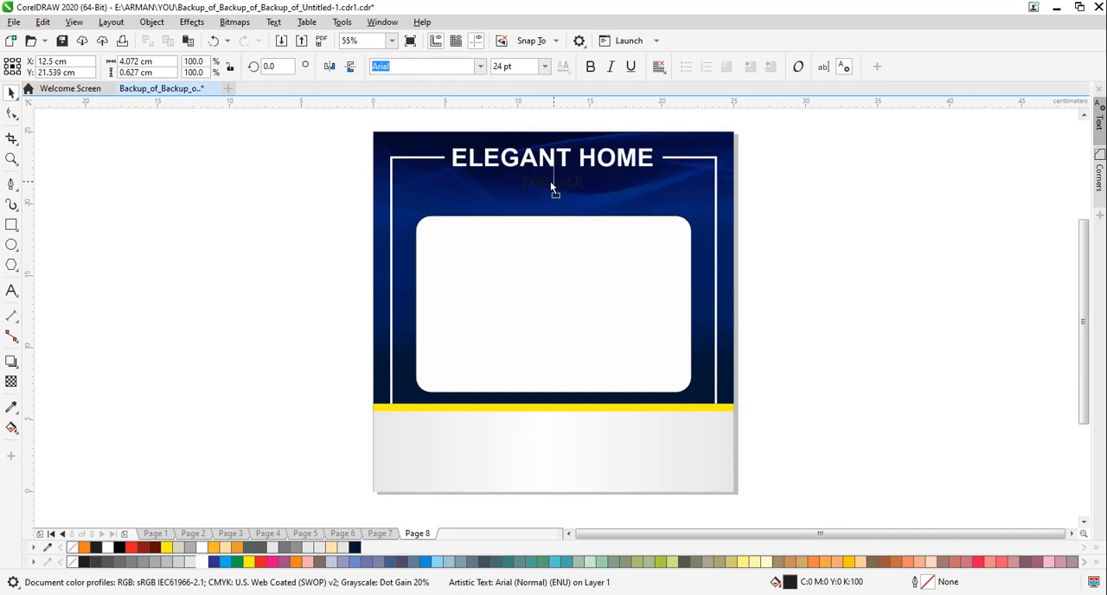
Format "FOR SALE" as white bold text at 30 pt and centre it under the heading
click(205, 562)
click(590, 68)
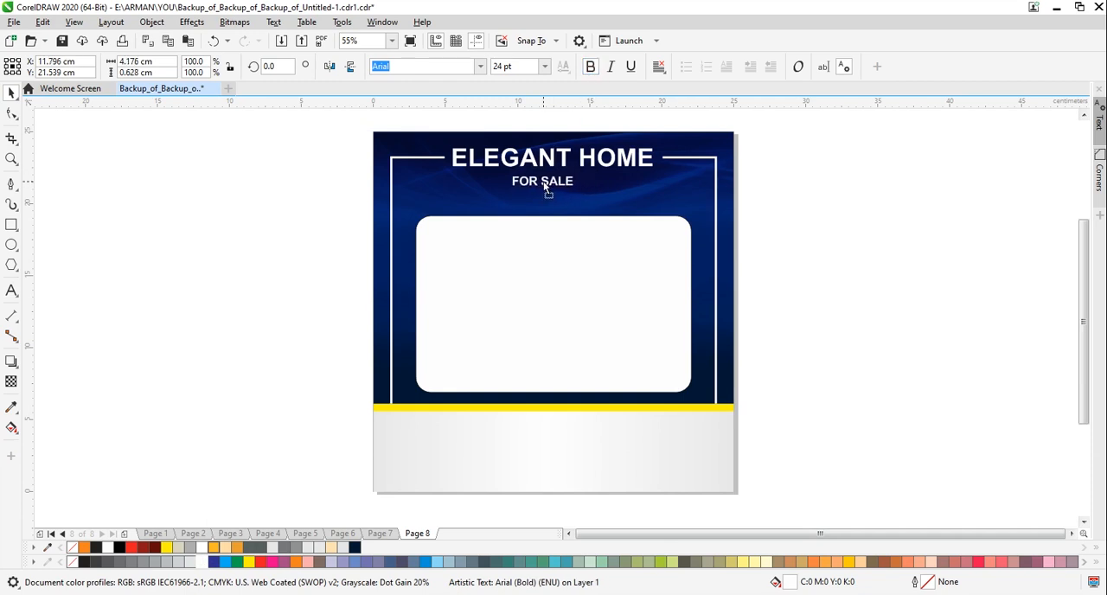
click(553, 189)
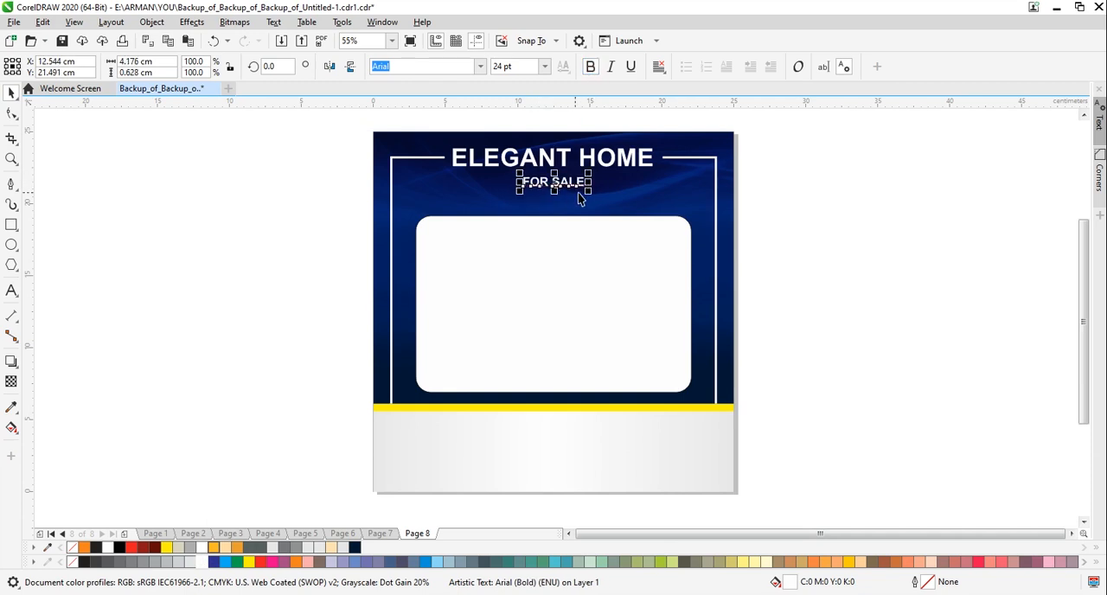
click(503, 66)
key(Return)
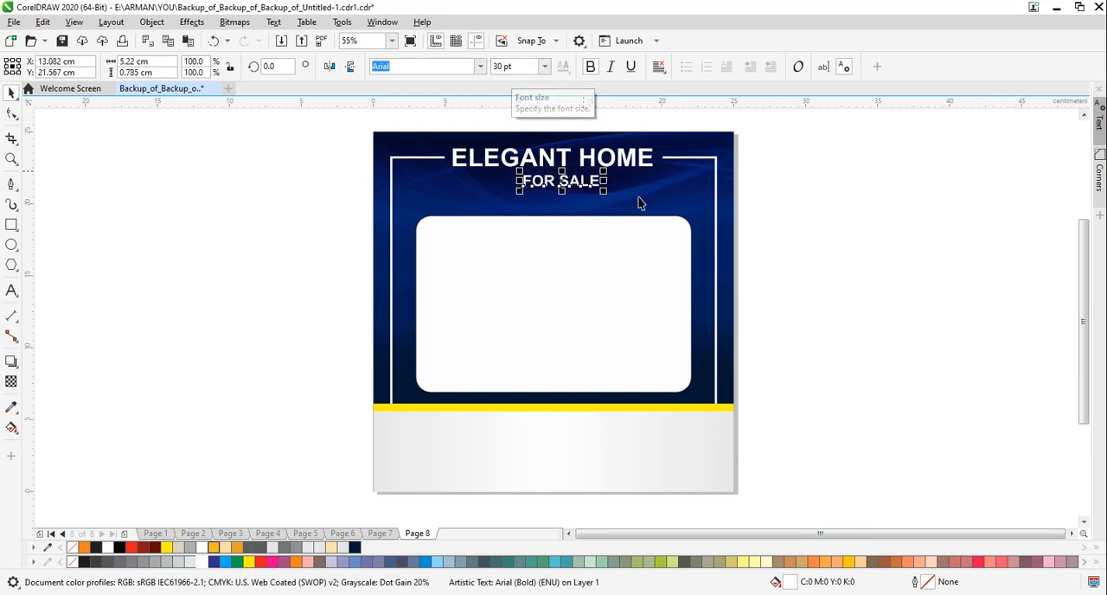
click(825, 216)
click(560, 192)
drag(563, 181, 553, 186)
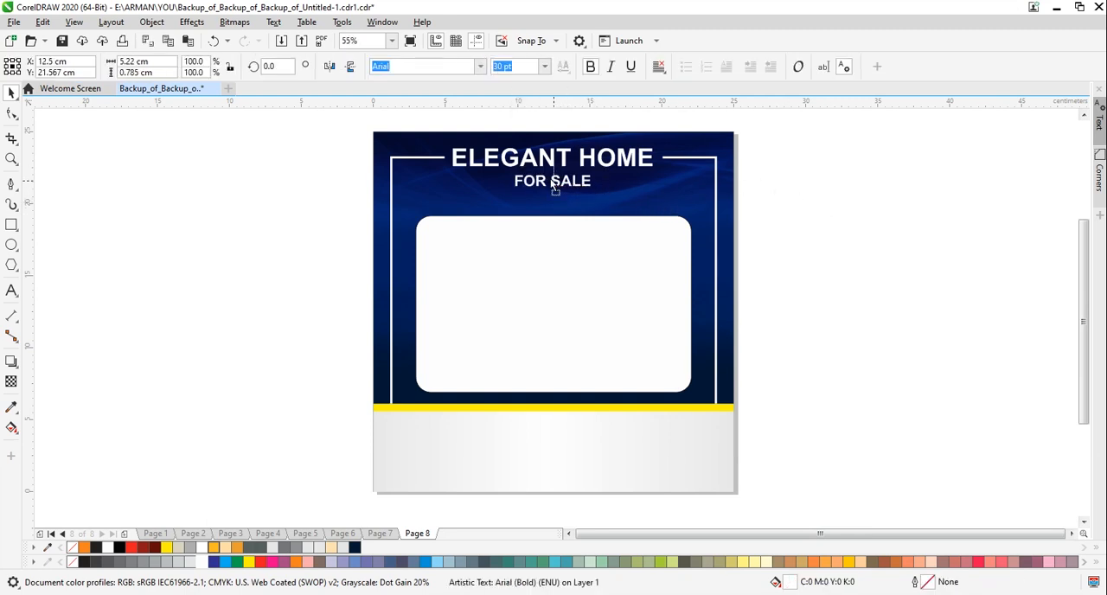
click(840, 251)
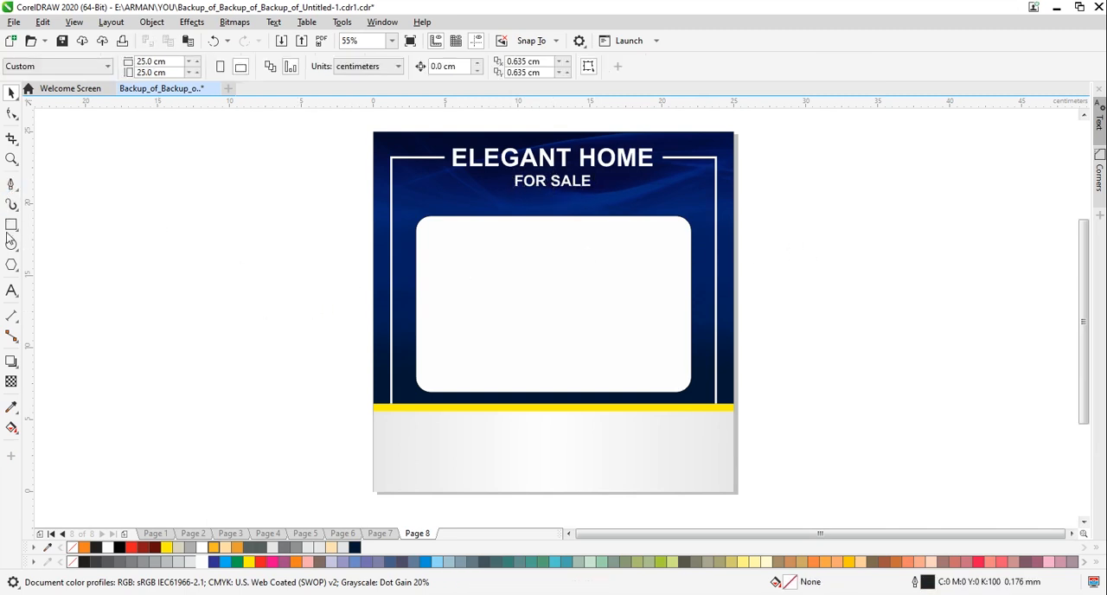
Draw a horizontal line about 3.6 cm long with the Pen tool, ending just before the "FOR SALE" text
click(11, 185)
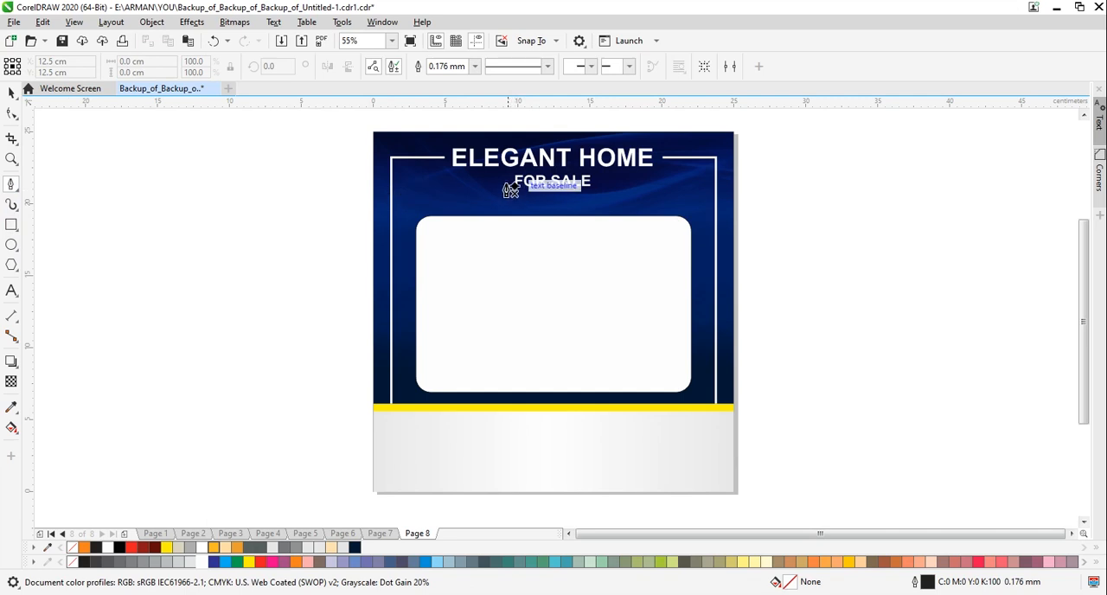
click(453, 181)
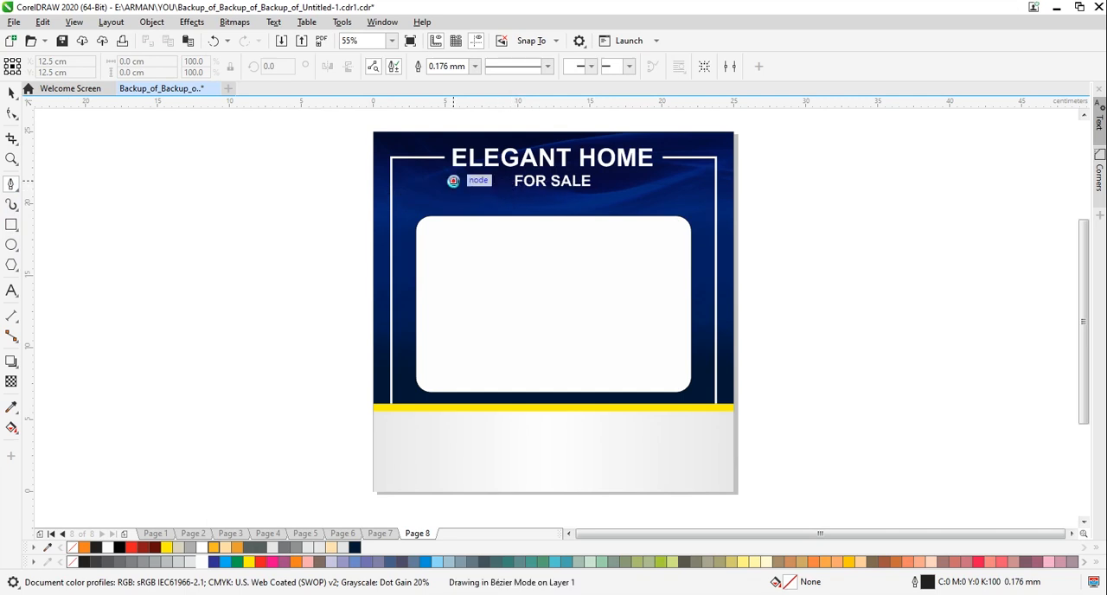
key(space)
Color the short horizontal line yellow and set its outline width to 2.0 mm
click(435, 68)
click(435, 67)
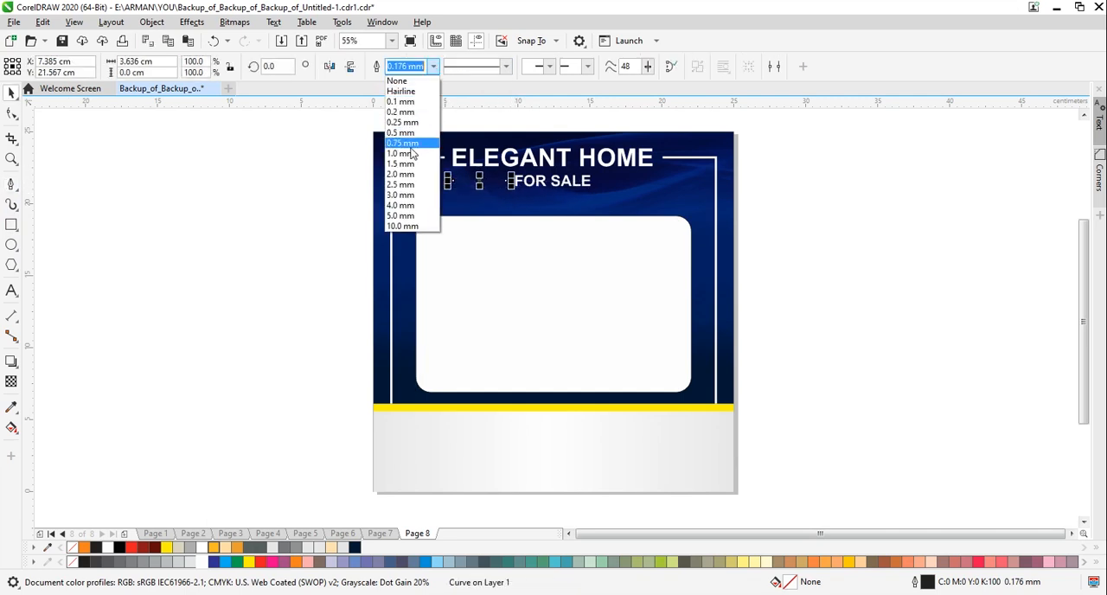
click(408, 156)
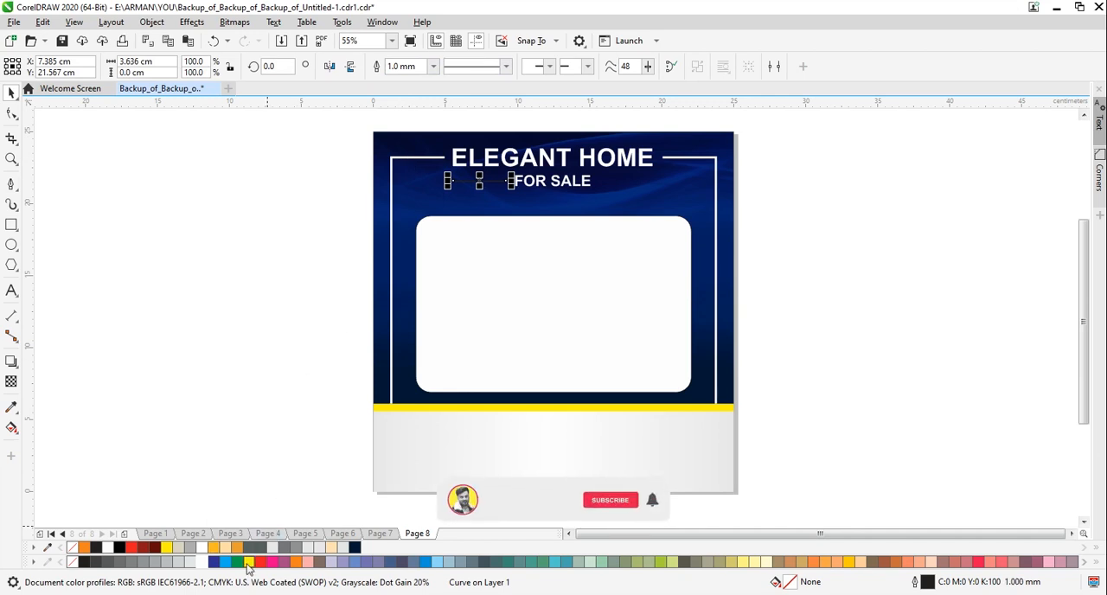
click(266, 347)
click(490, 183)
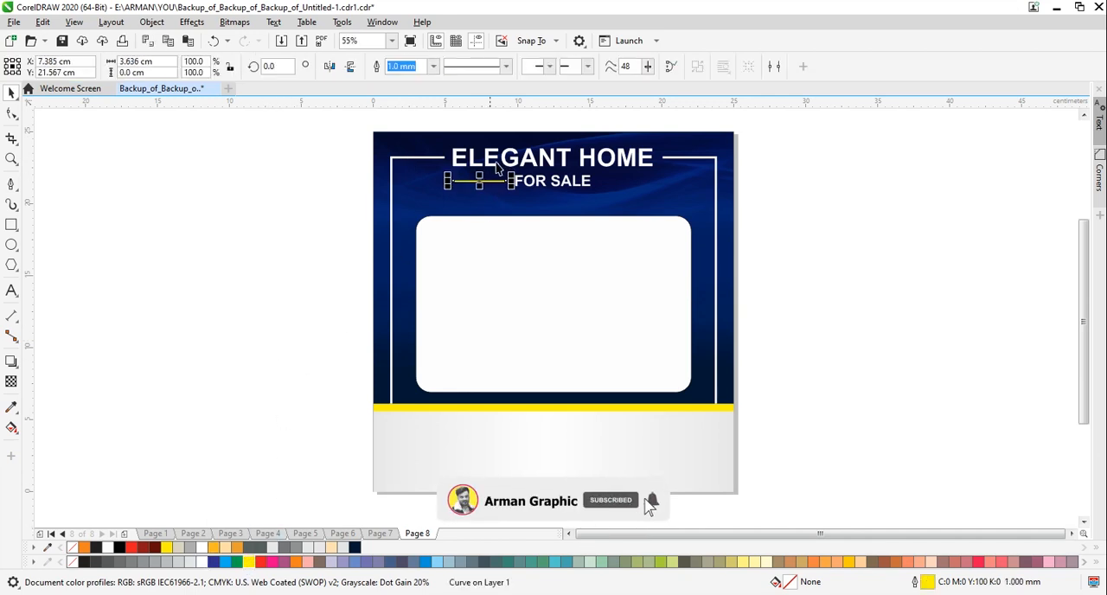
click(433, 66)
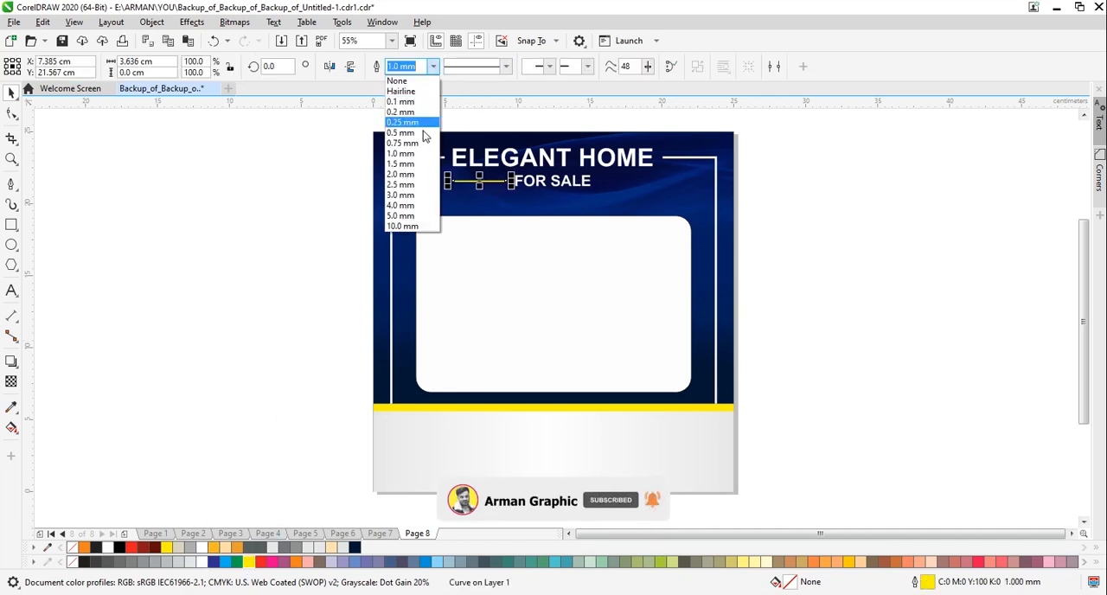
click(402, 174)
key(Escape)
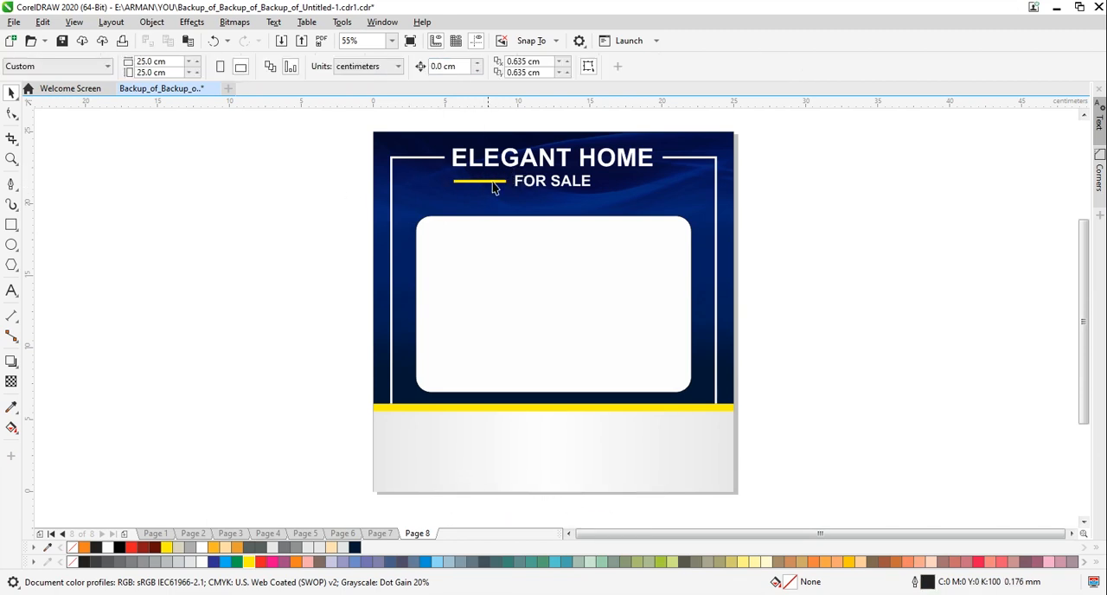
Place a copy of the yellow line on the other side of "FOR SALE", ending level with the heading's last letter
click(488, 183)
ctrl+click(486, 182)
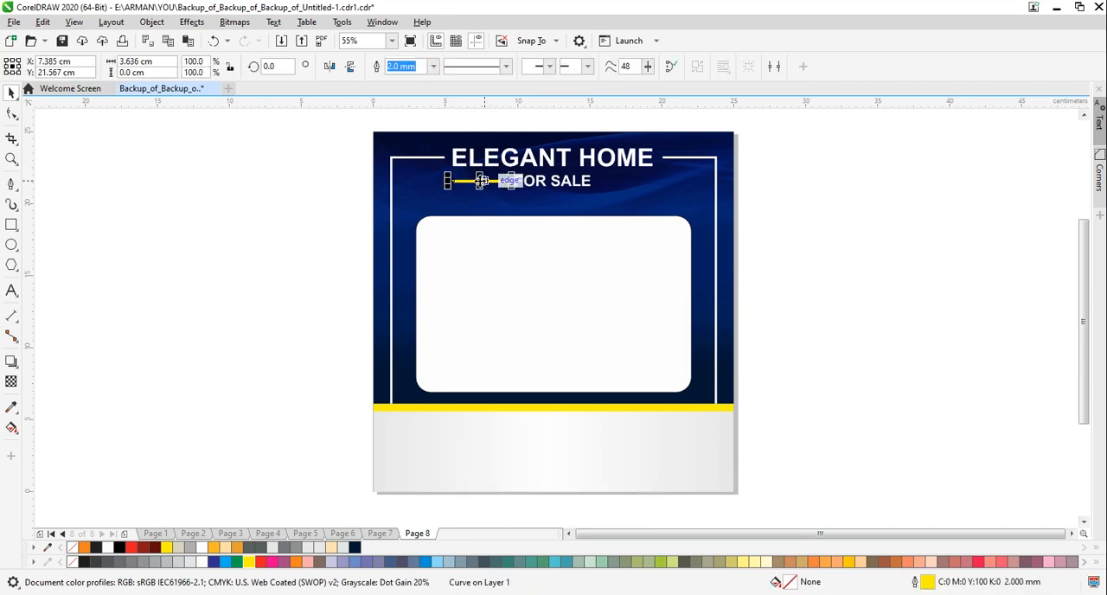
drag(487, 181, 627, 191)
click(814, 223)
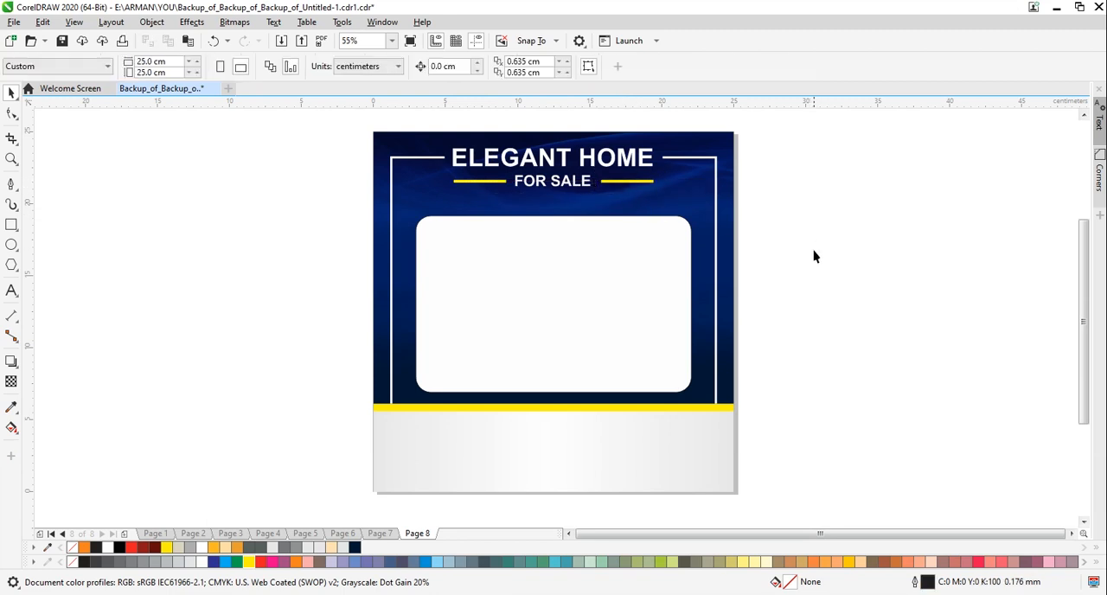
Save the poster document
click(556, 228)
click(248, 242)
key(ctrl+s)
click(987, 594)
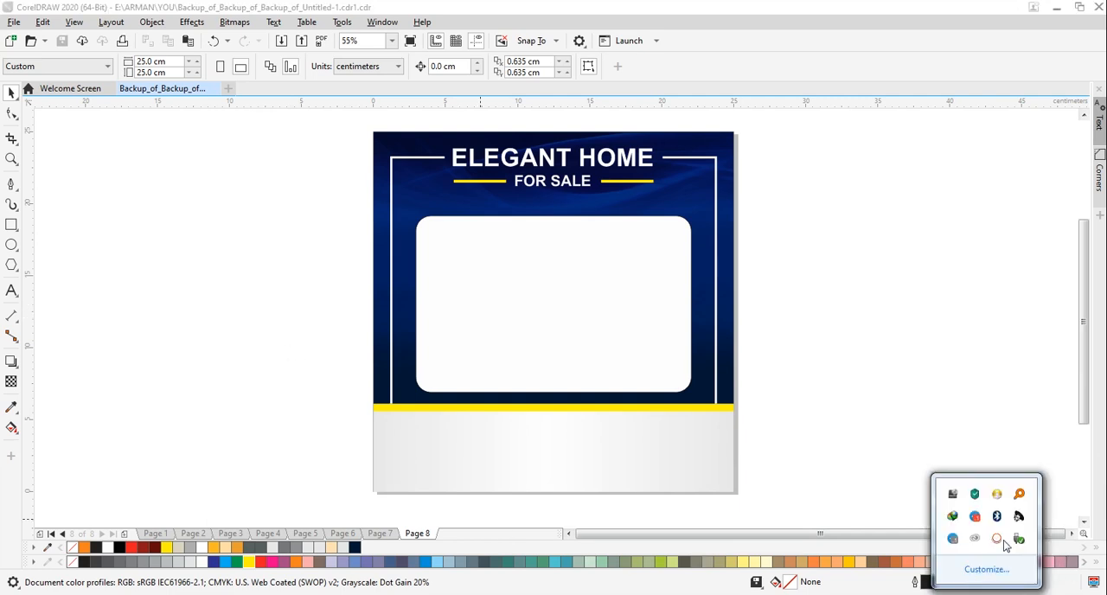
click(997, 537)
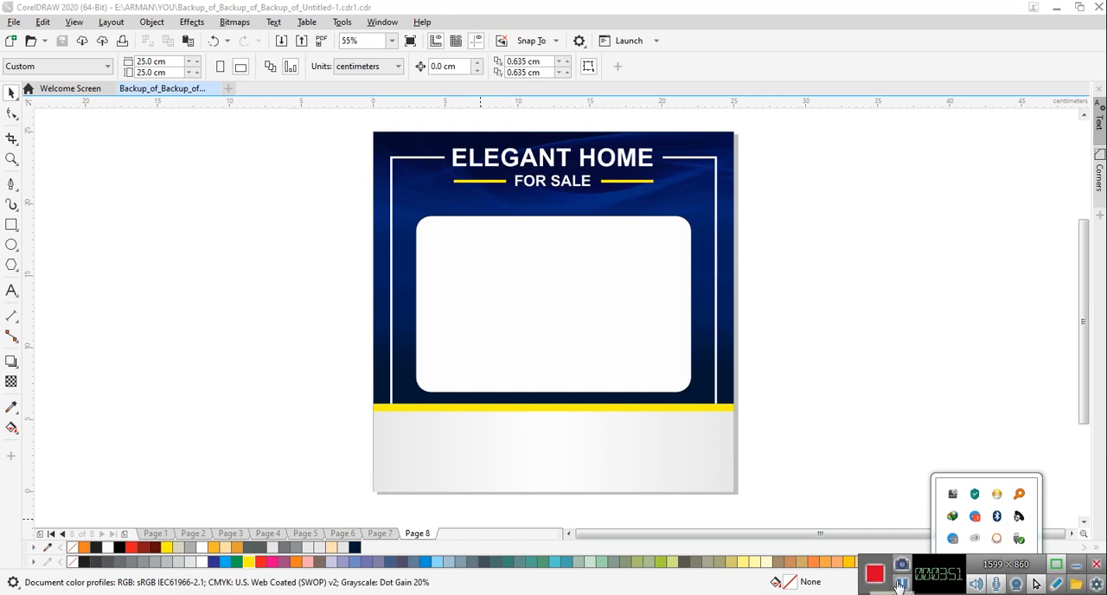
click(899, 585)
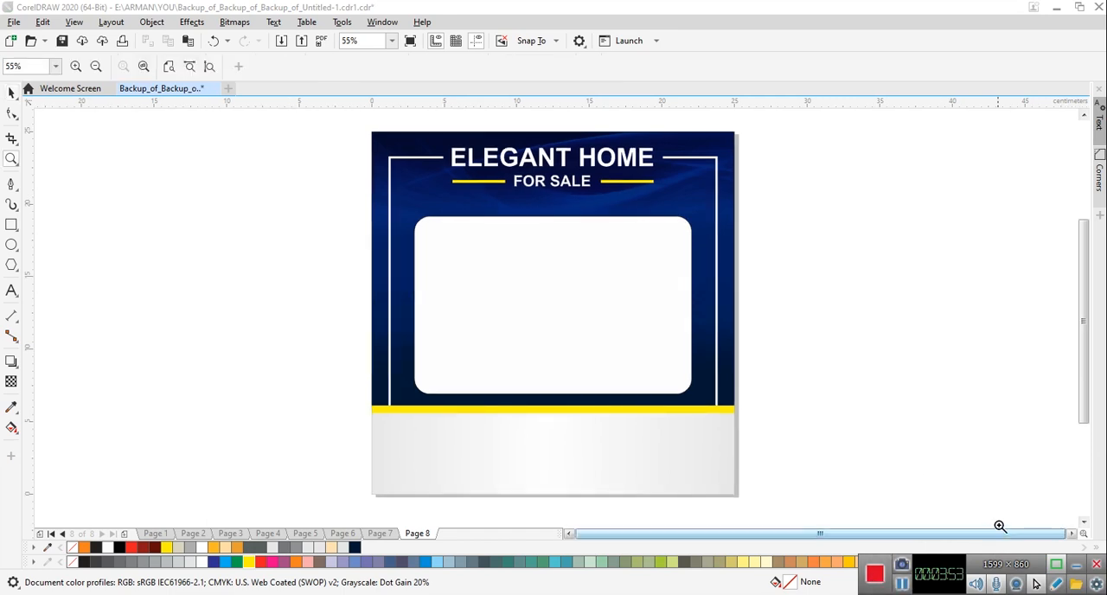
click(1075, 564)
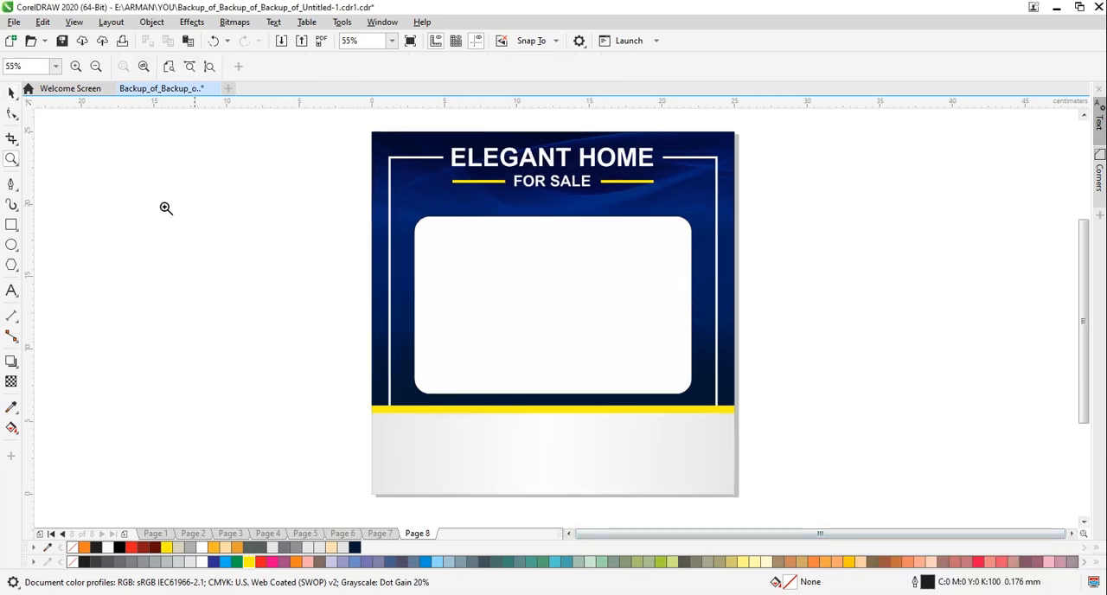
Paste the copied two-line Lorem Ipsum text, color it white and centre it on the page between "FOR SALE" and the rounded panel
click(12, 94)
key(ctrl+v)
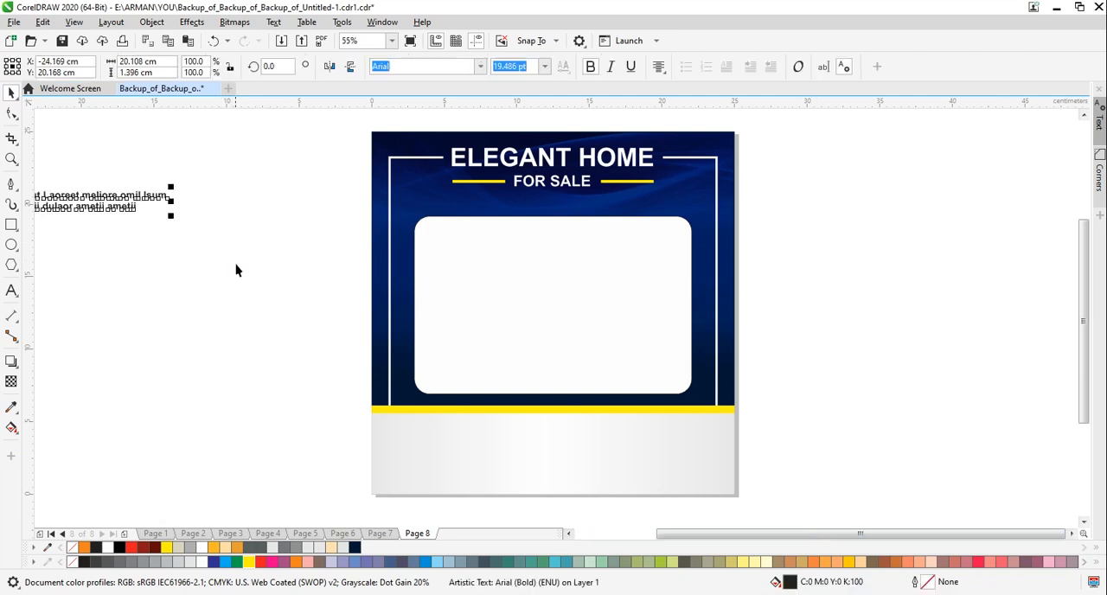
drag(127, 207, 646, 211)
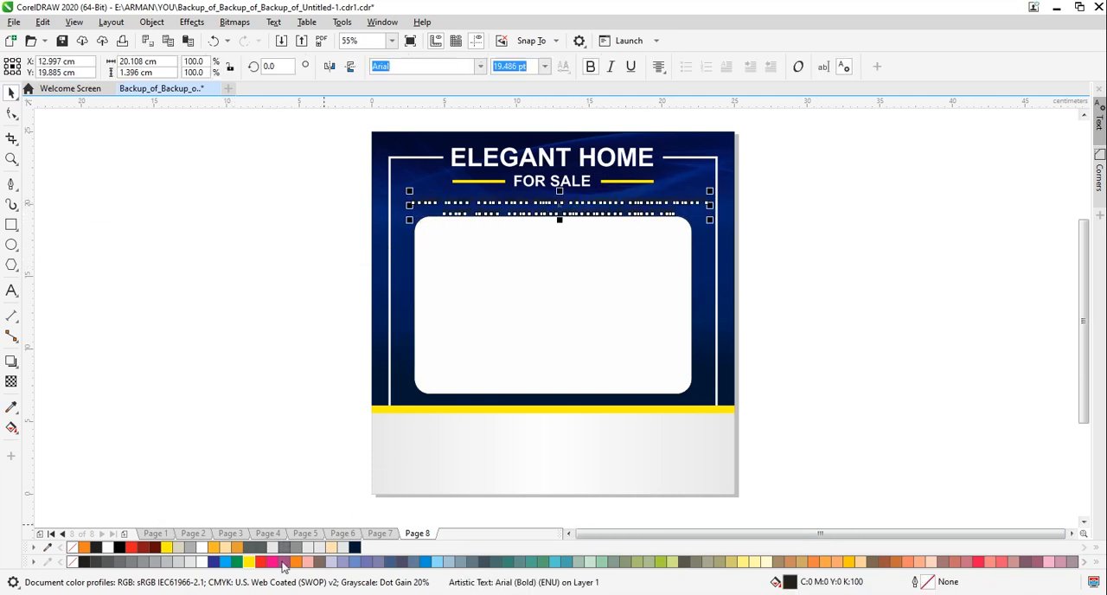
click(205, 562)
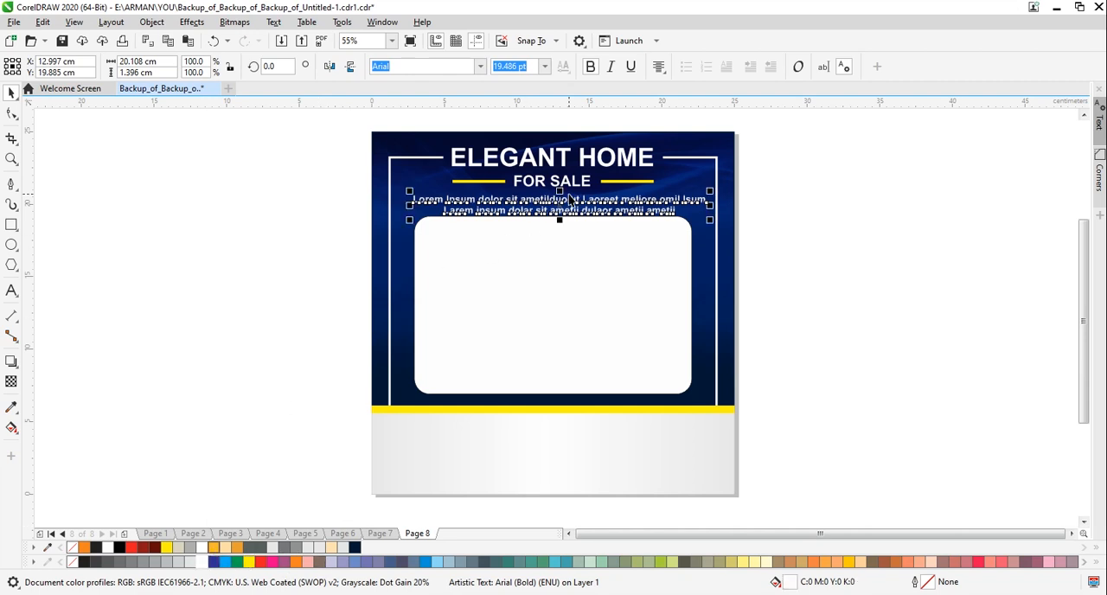
key(ctrl+c)
key(ctrl+v)
drag(560, 199, 553, 204)
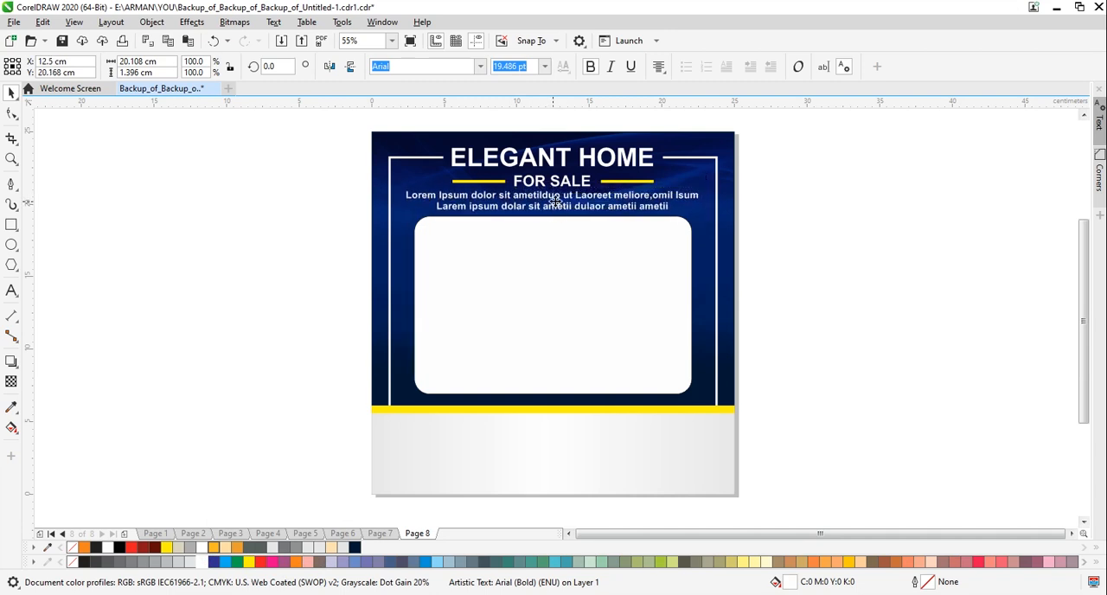
click(843, 287)
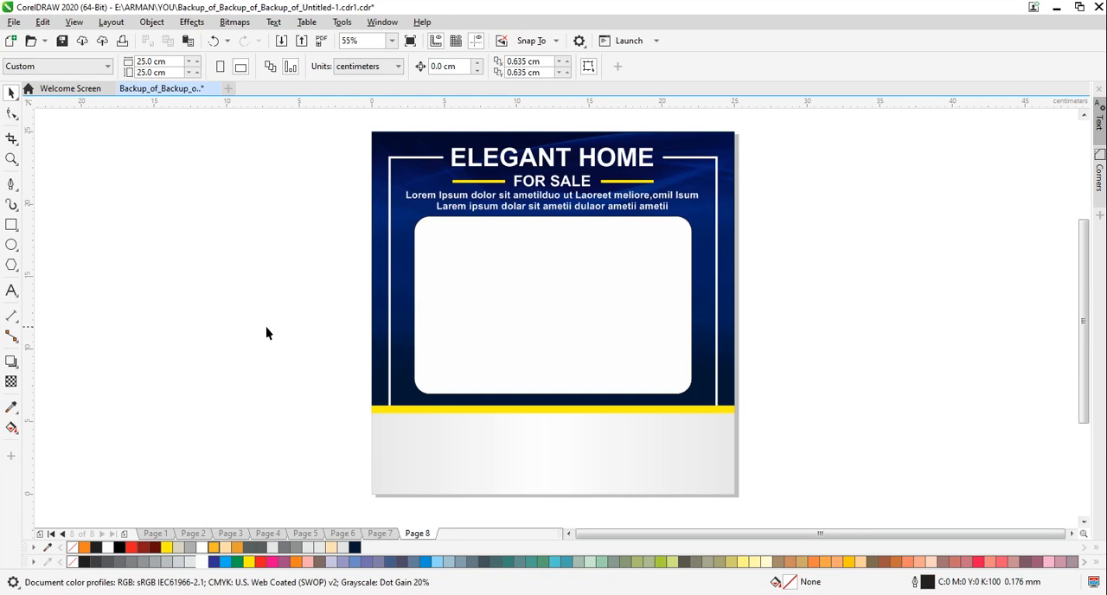
Import the house photo a033d1d287b27cf61c2902d75b25e2db.jpg and place it beside the page about 13.8 cm wide
click(281, 41)
click(616, 226)
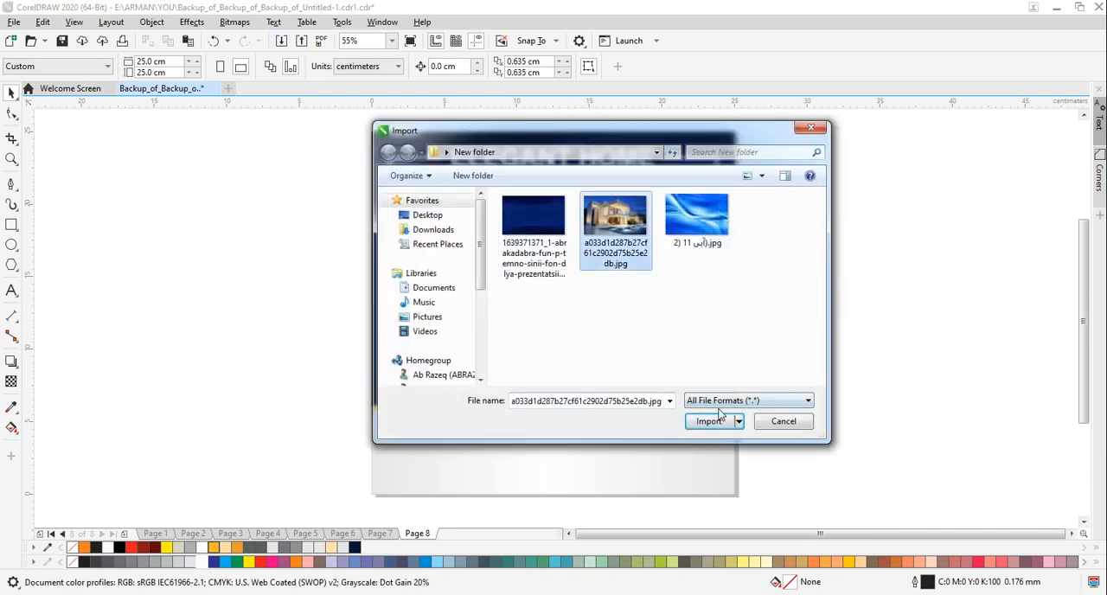
click(713, 420)
drag(103, 177, 304, 380)
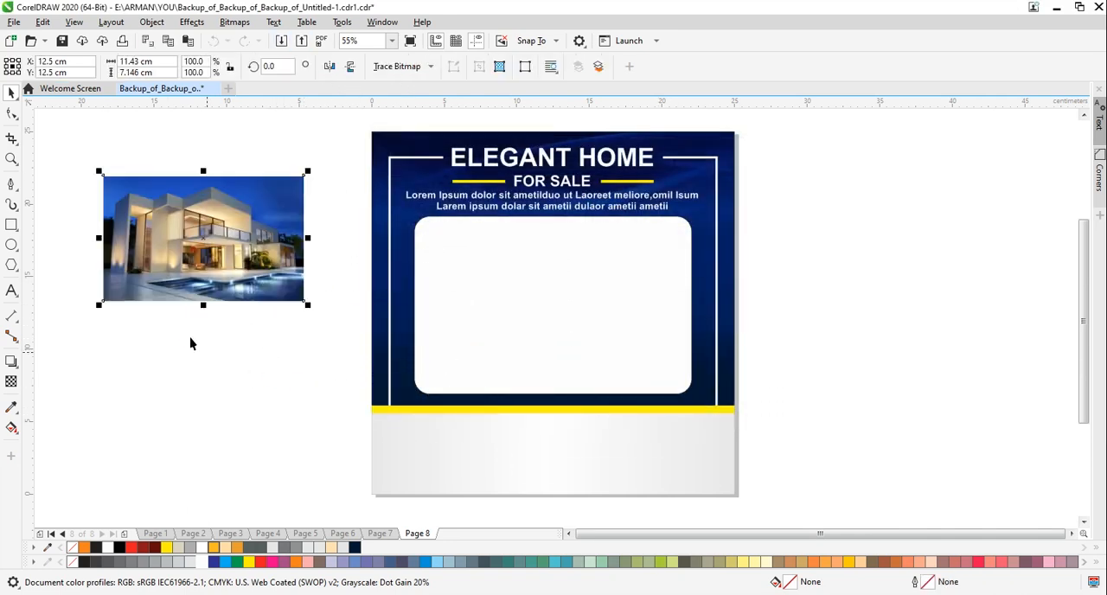
PowerClip the house photo inside the rounded white panel and set its contents to Fill Proportionally
right_click(196, 203)
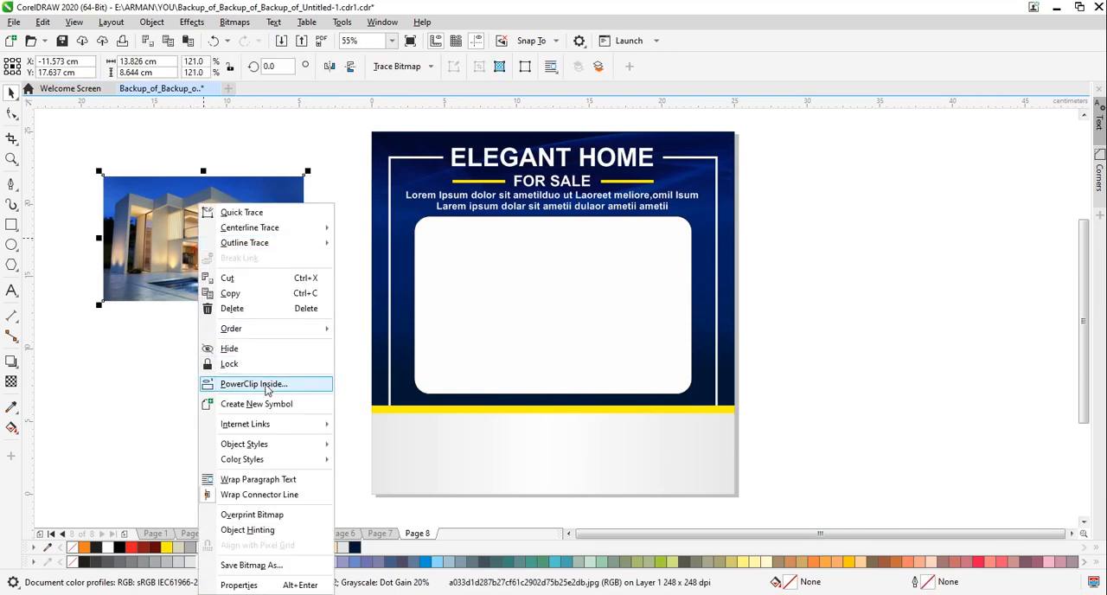
click(243, 383)
click(522, 308)
click(208, 127)
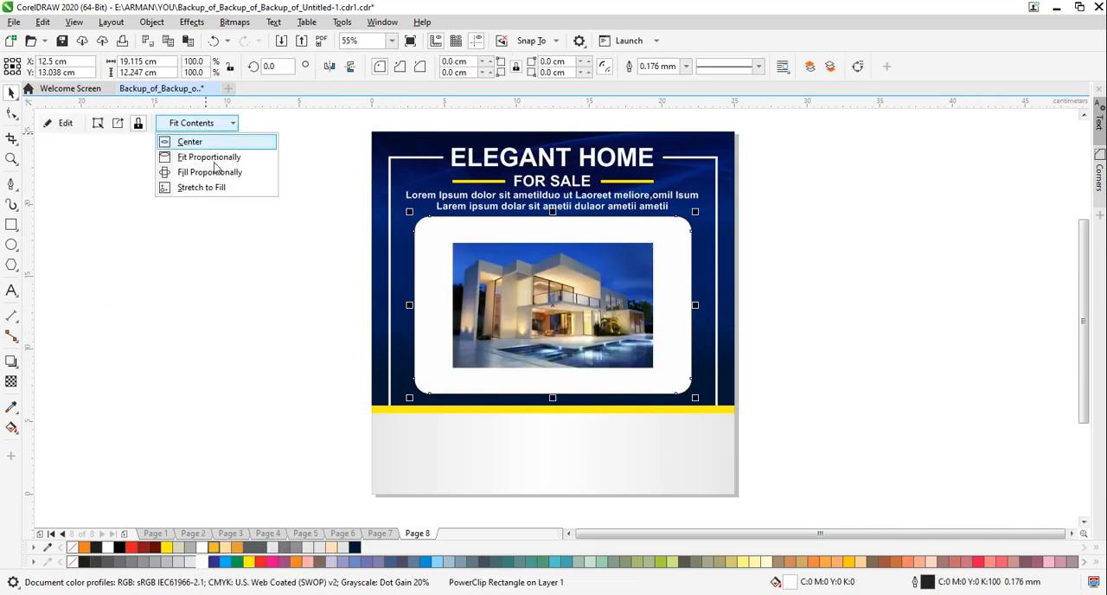
click(216, 172)
click(240, 337)
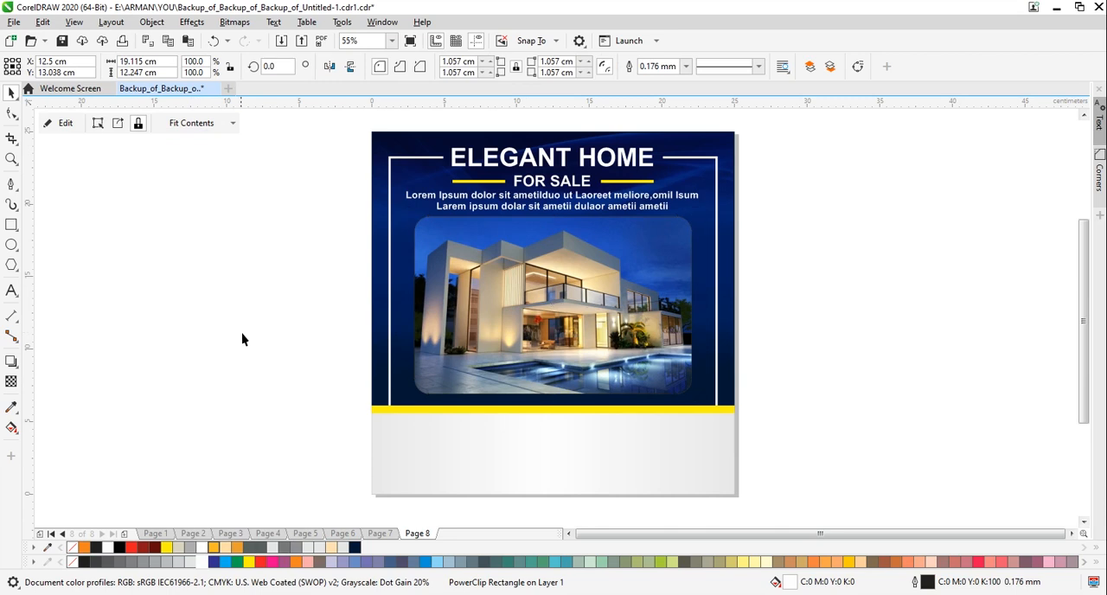
Draw a circle about 7.2 cm across, fill it white and position it over the middle of the yellow band
click(11, 245)
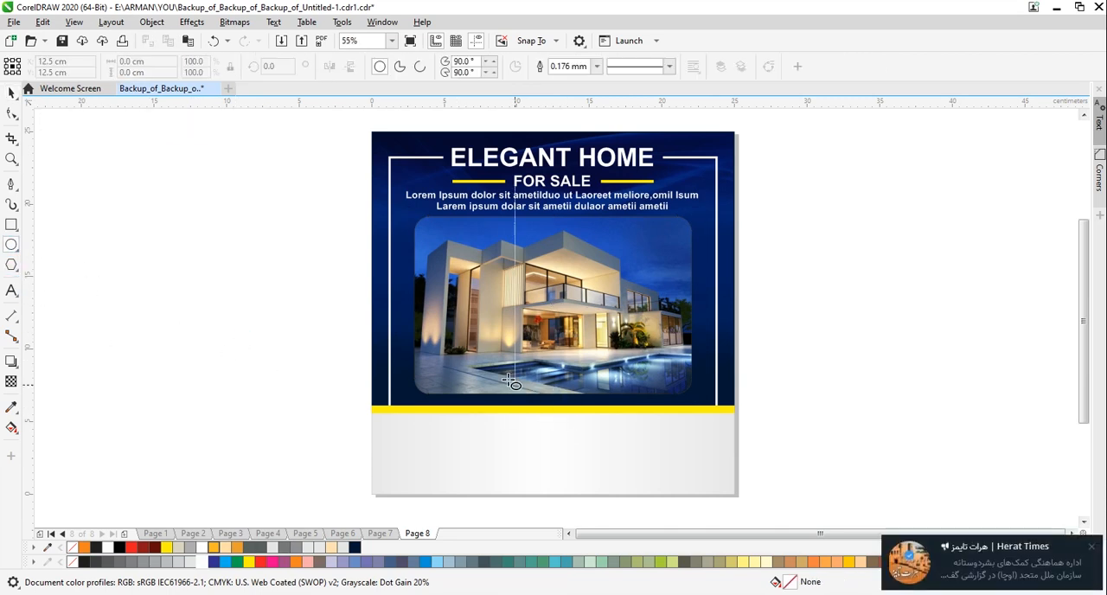
drag(497, 363, 595, 470)
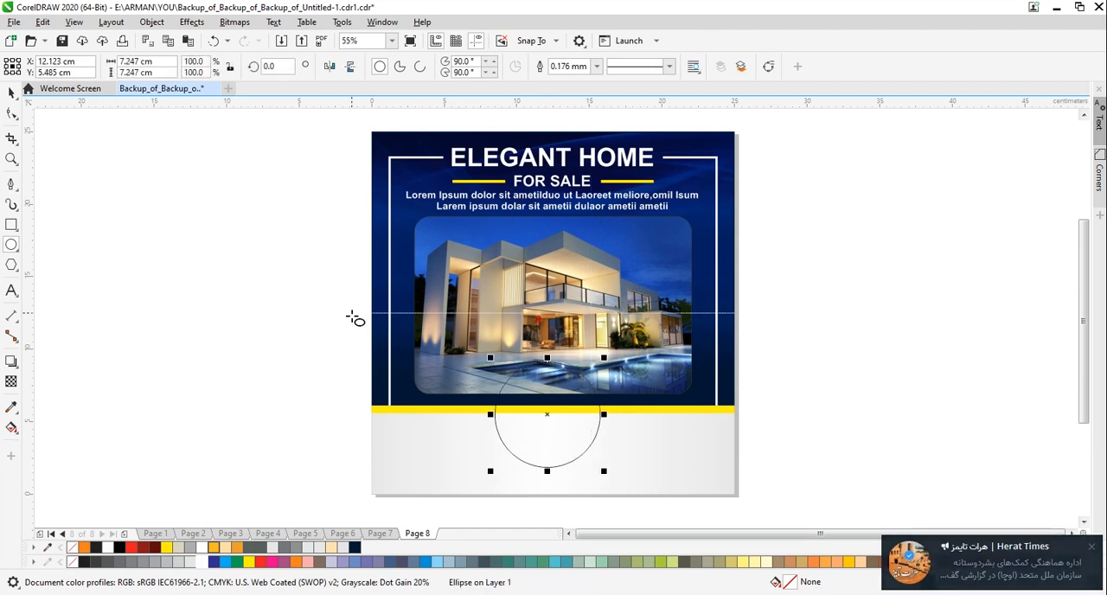
click(11, 93)
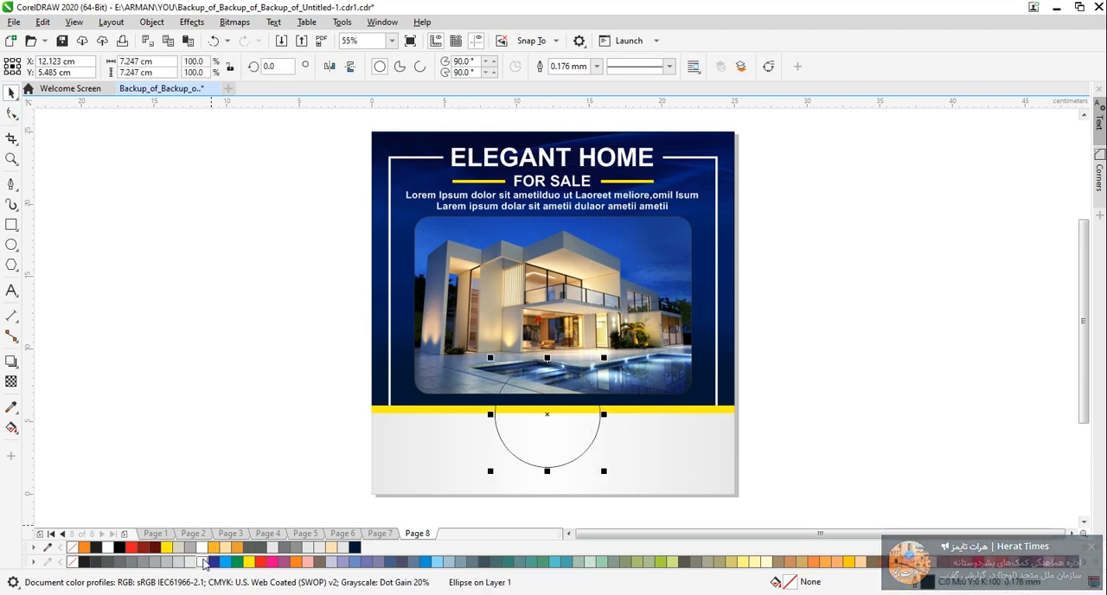
click(204, 561)
drag(549, 416, 547, 408)
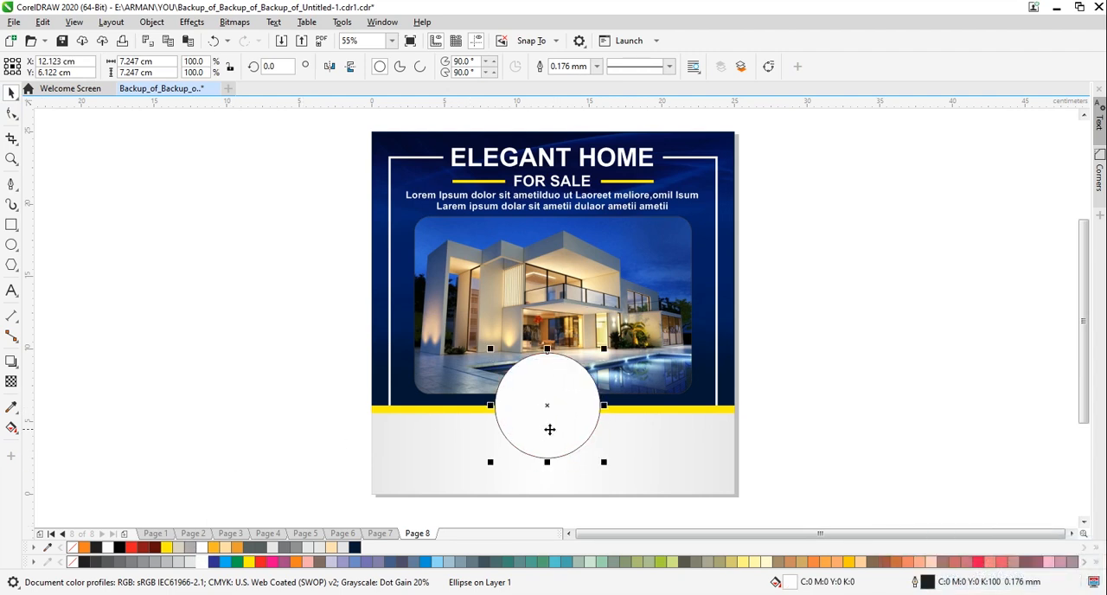
click(867, 372)
Draw a second circle about 6.5 cm across overlapping the left side of the large circle, move it slightly down and fill it white
click(11, 245)
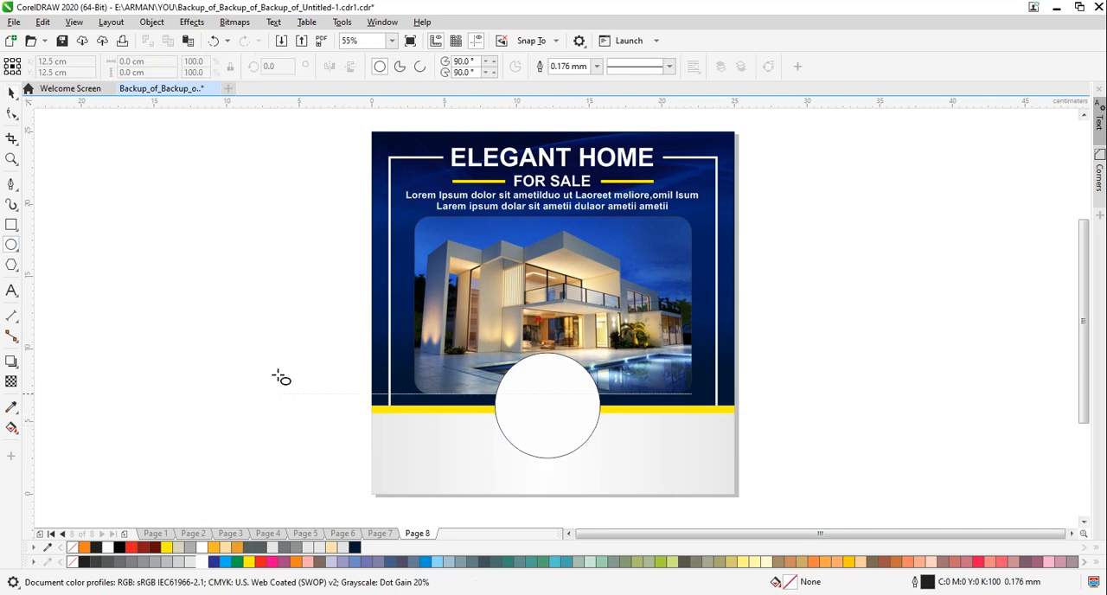
drag(415, 355, 482, 447)
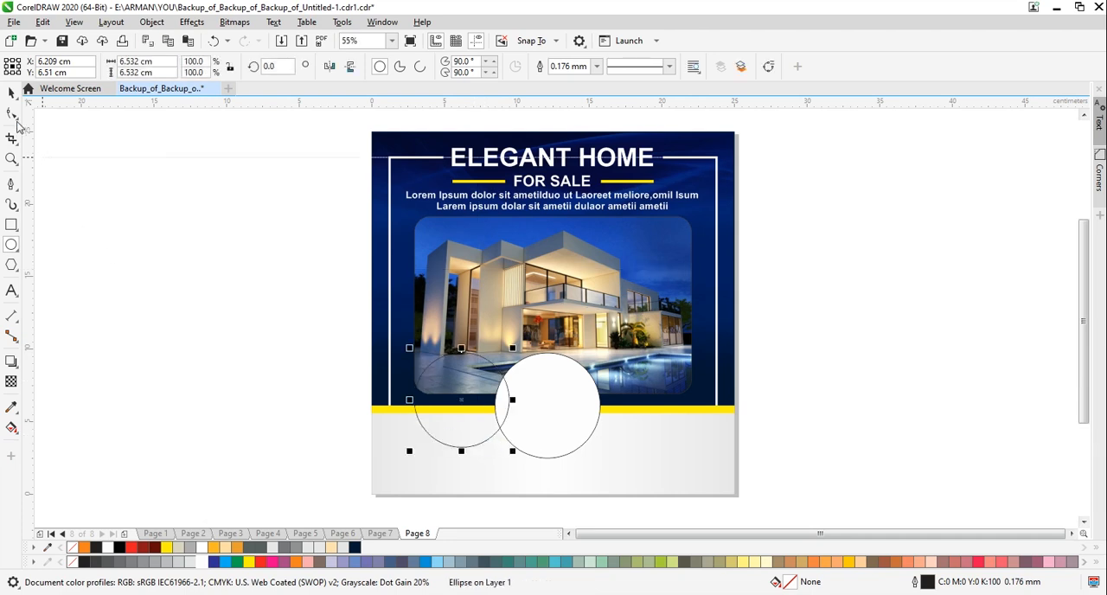
key(space)
drag(461, 400, 460, 413)
click(265, 401)
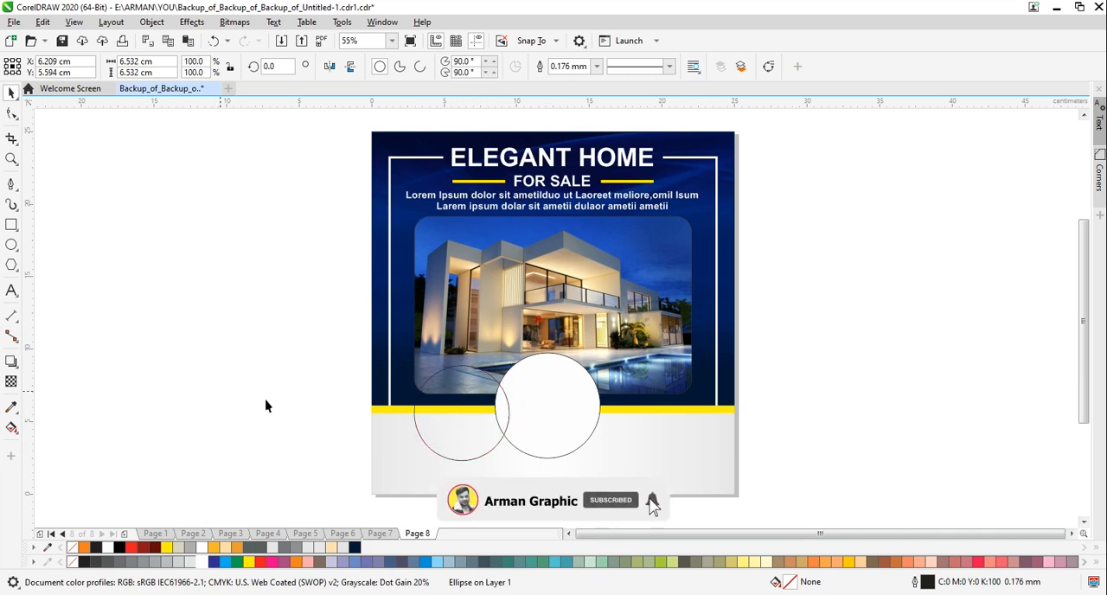
click(444, 405)
click(452, 463)
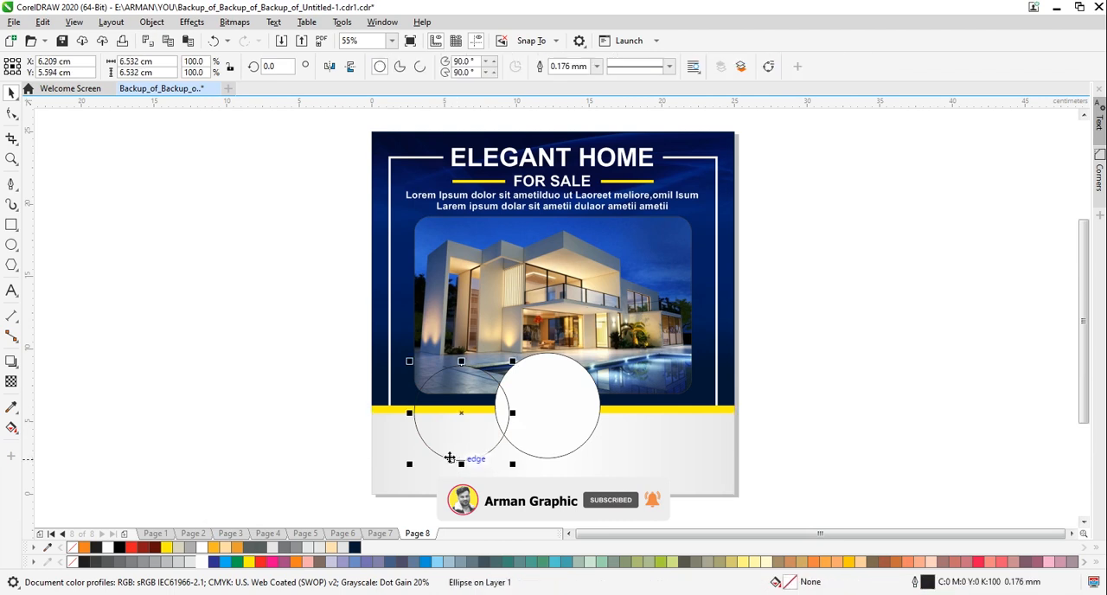
click(201, 547)
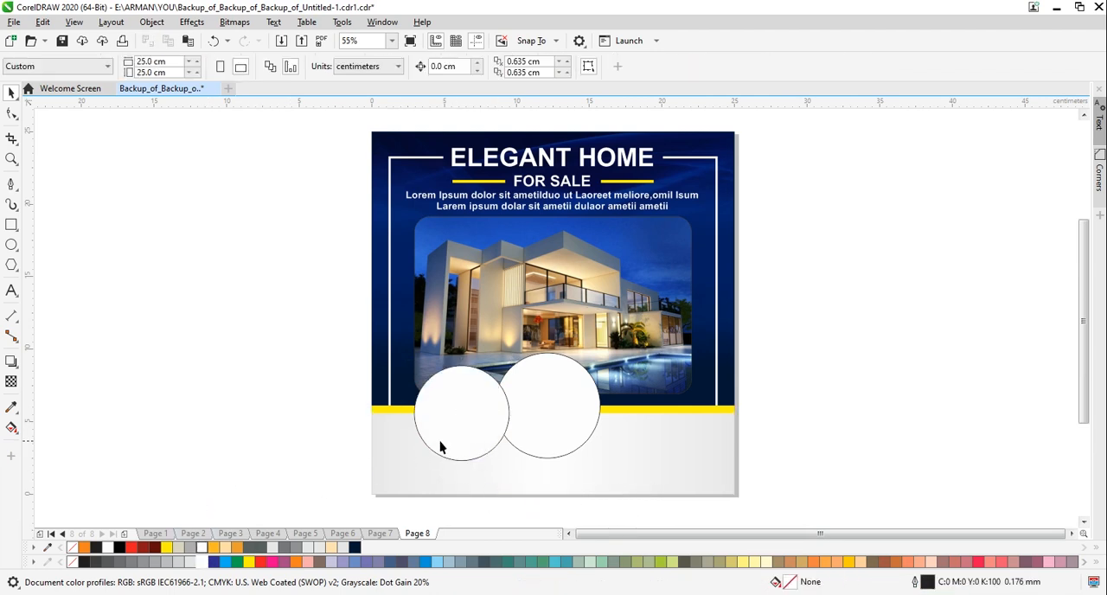
Copy the smaller circle to the other side of the large one, centre the pair horizontally on it as a group, and ungroup them
drag(463, 411, 645, 424)
shift+click(476, 427)
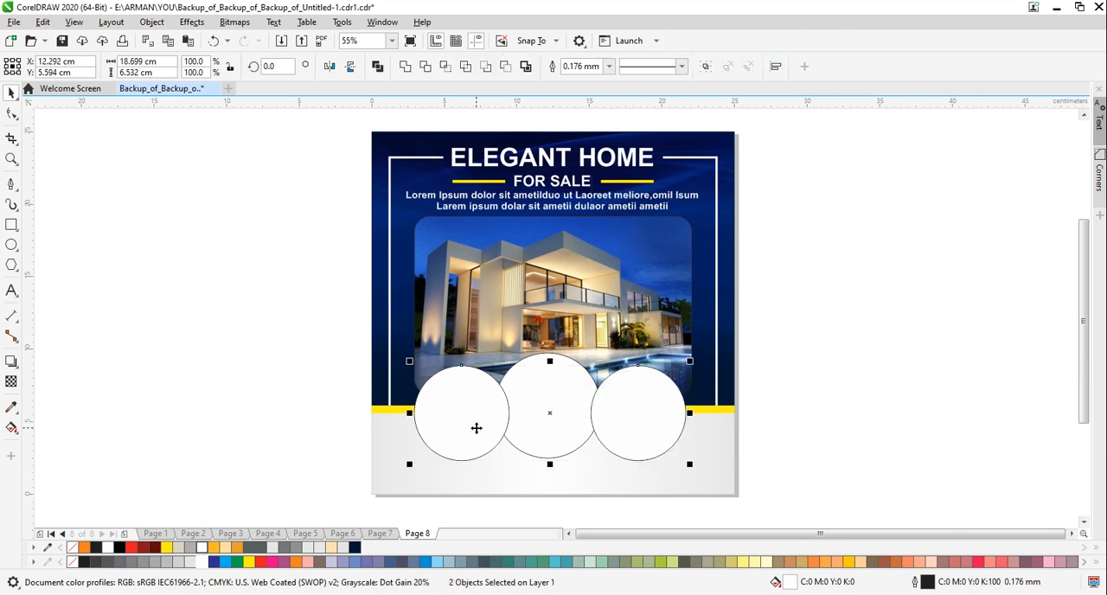
key(ctrl+g)
shift+click(564, 363)
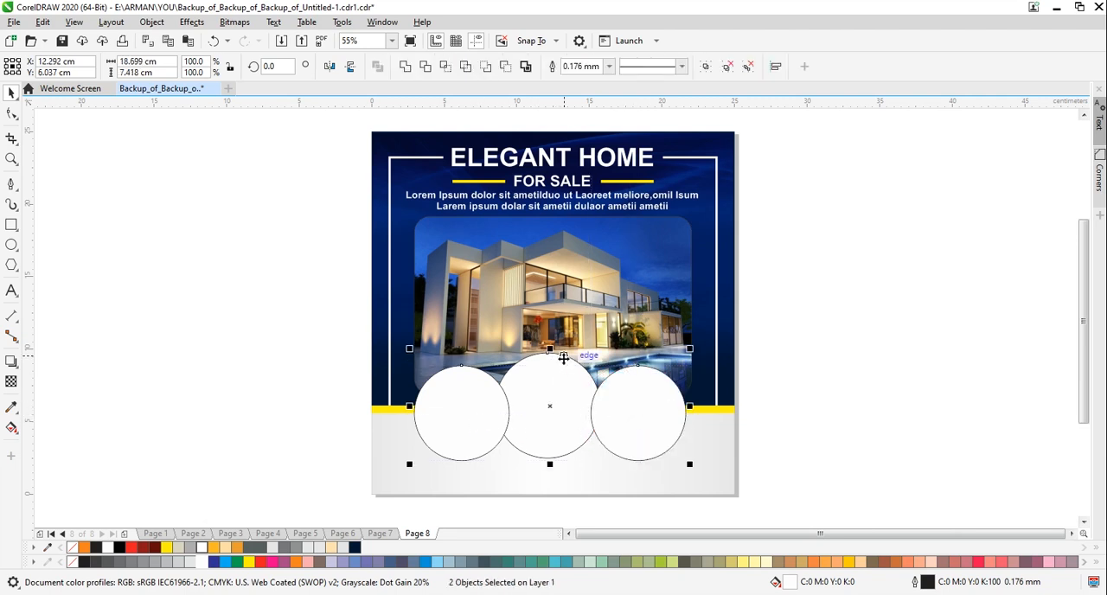
key(c)
click(633, 426)
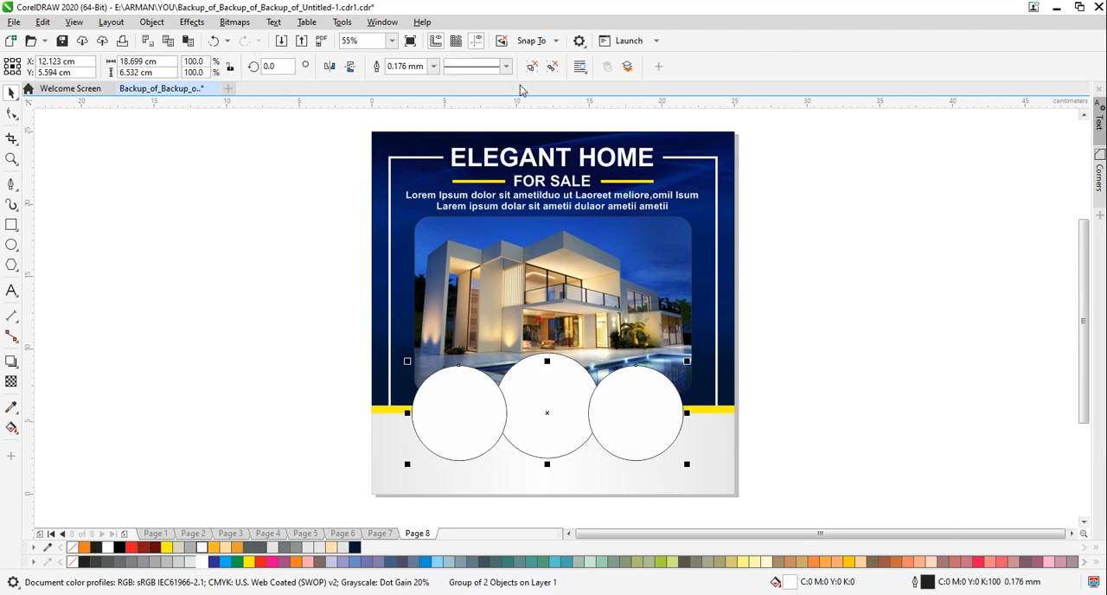
click(530, 69)
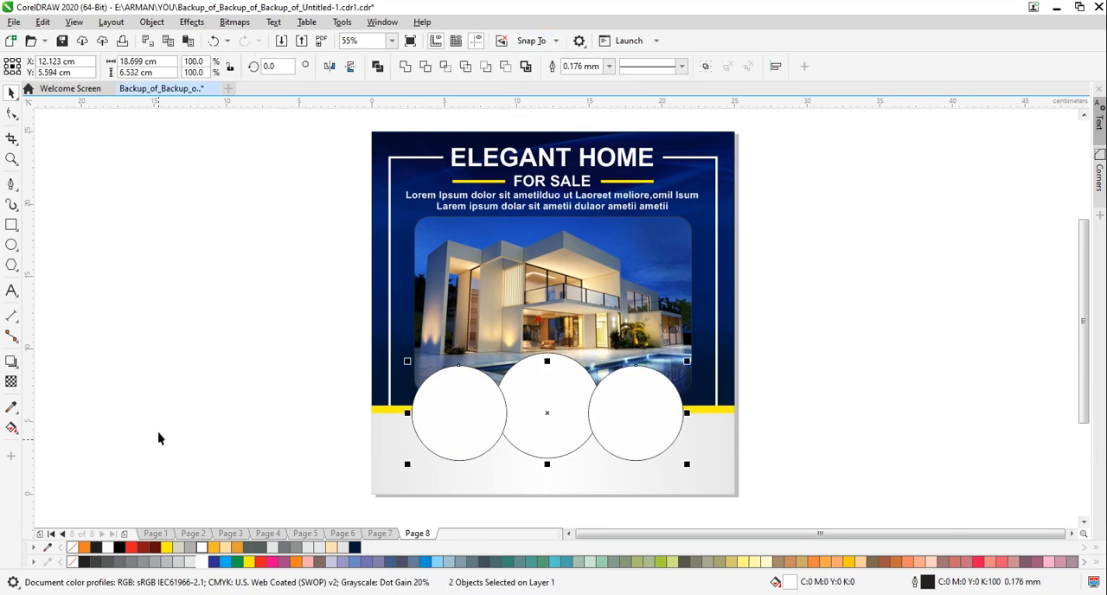
Bring the large middle circle to the front of the two smaller circles
click(460, 411)
click(568, 367)
key(shift+Page_Up)
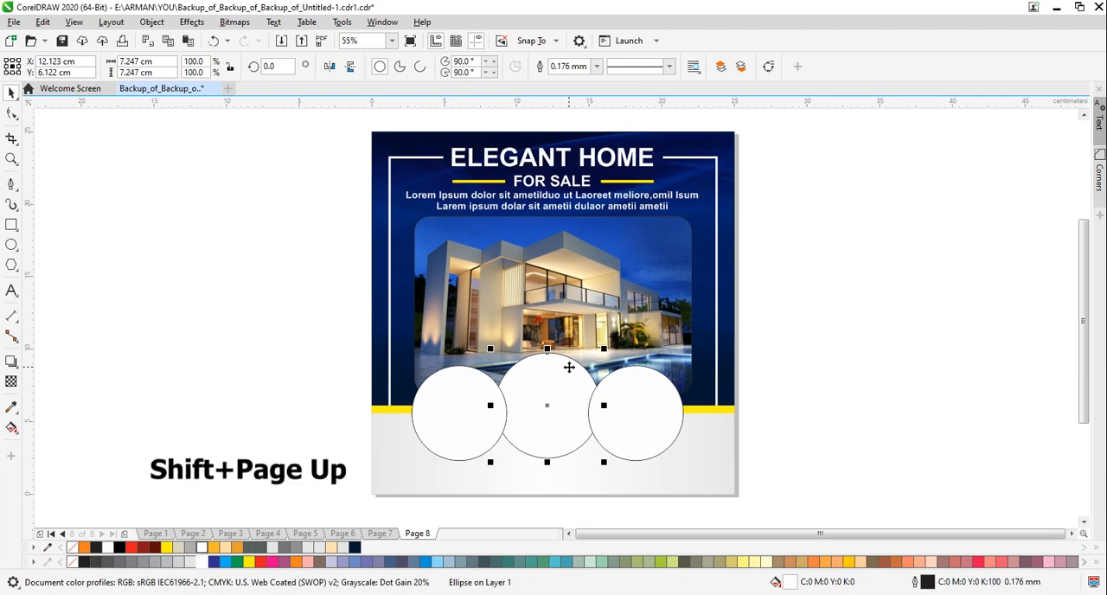
click(322, 422)
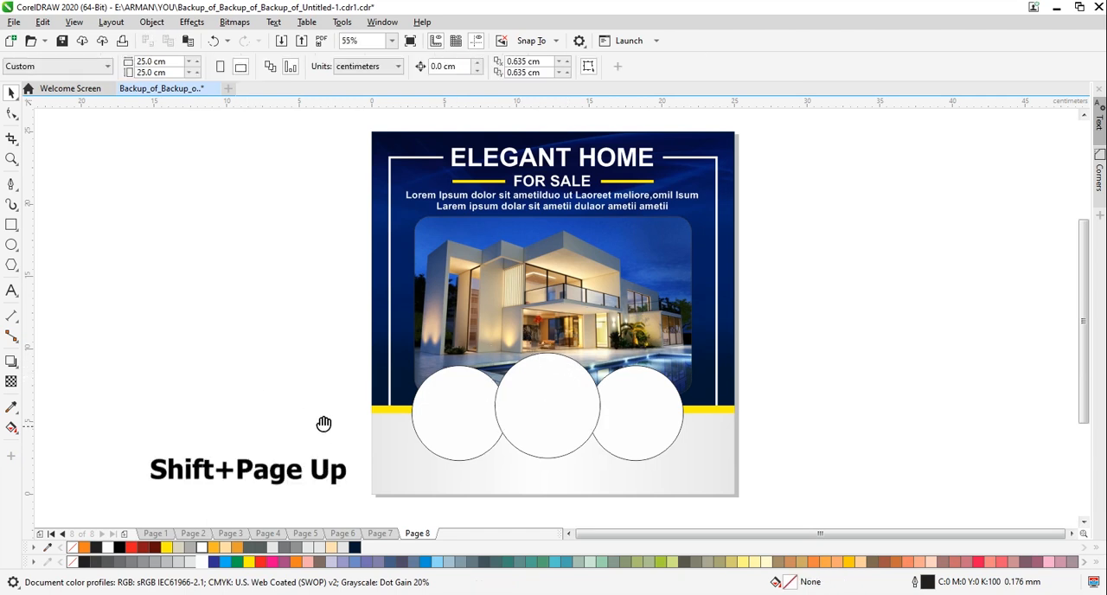
drag(323, 425, 287, 447)
Import the bedroom photo 35f5893aa88f8fd3f6974fc52bc19eea.jpg and place it beside the page about 9 cm wide
key(ctrl+i)
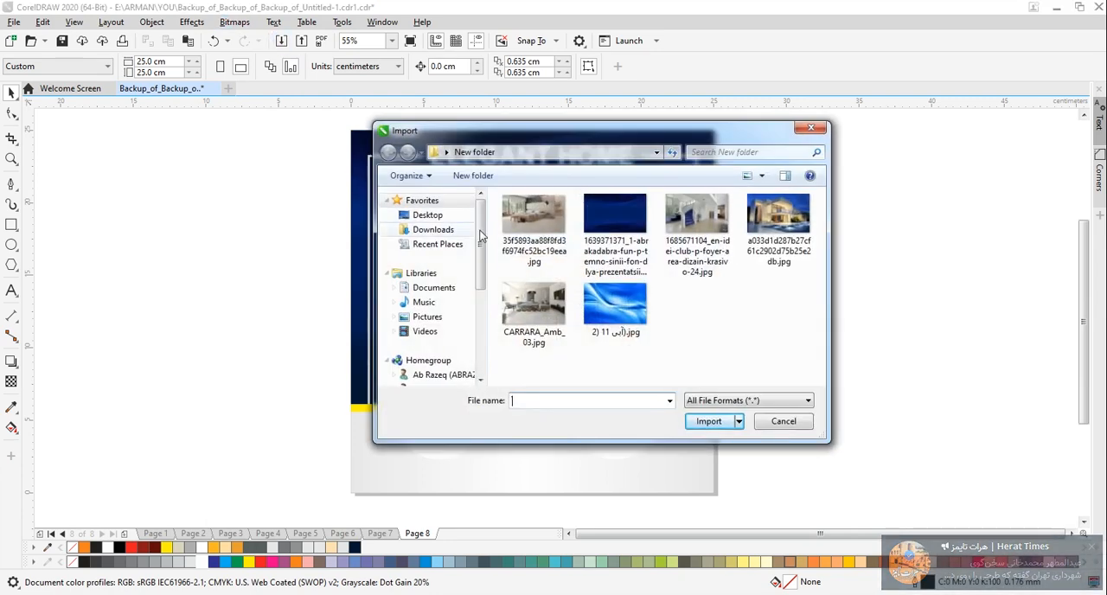
click(536, 236)
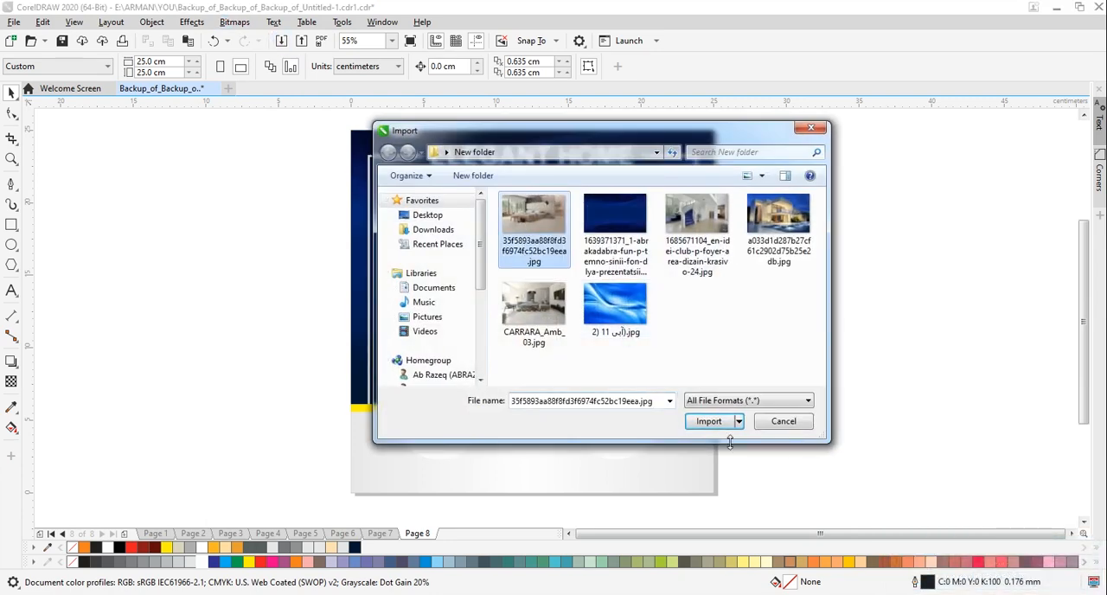
click(708, 424)
drag(136, 263, 274, 349)
click(213, 257)
click(213, 298)
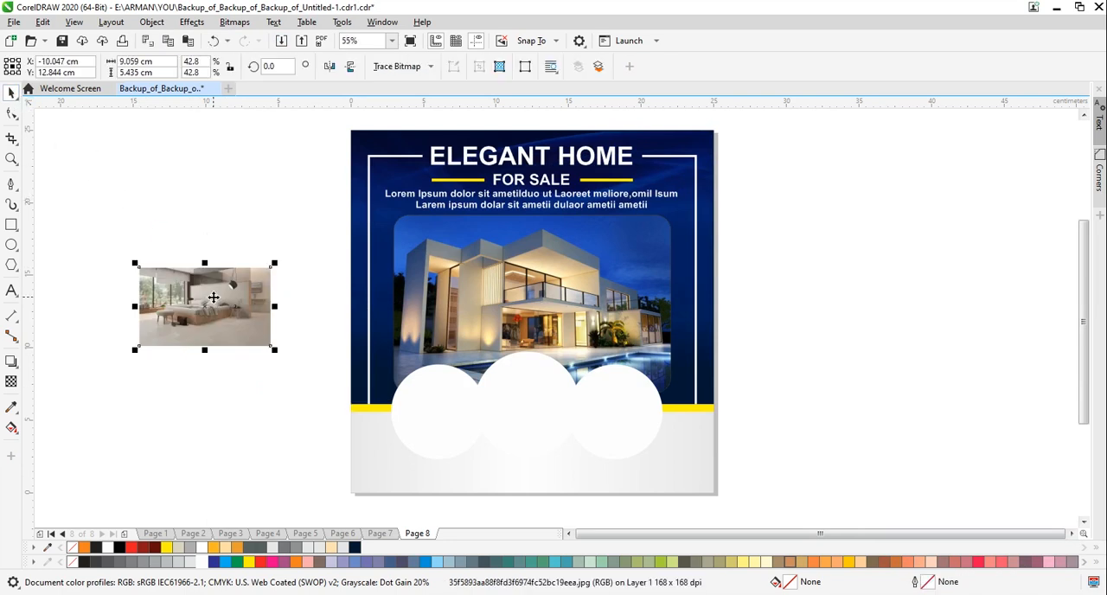
PowerClip the bedroom photo inside the right-hand small circle and set its contents to Fill Proportionally
right_click(213, 298)
click(267, 384)
click(635, 417)
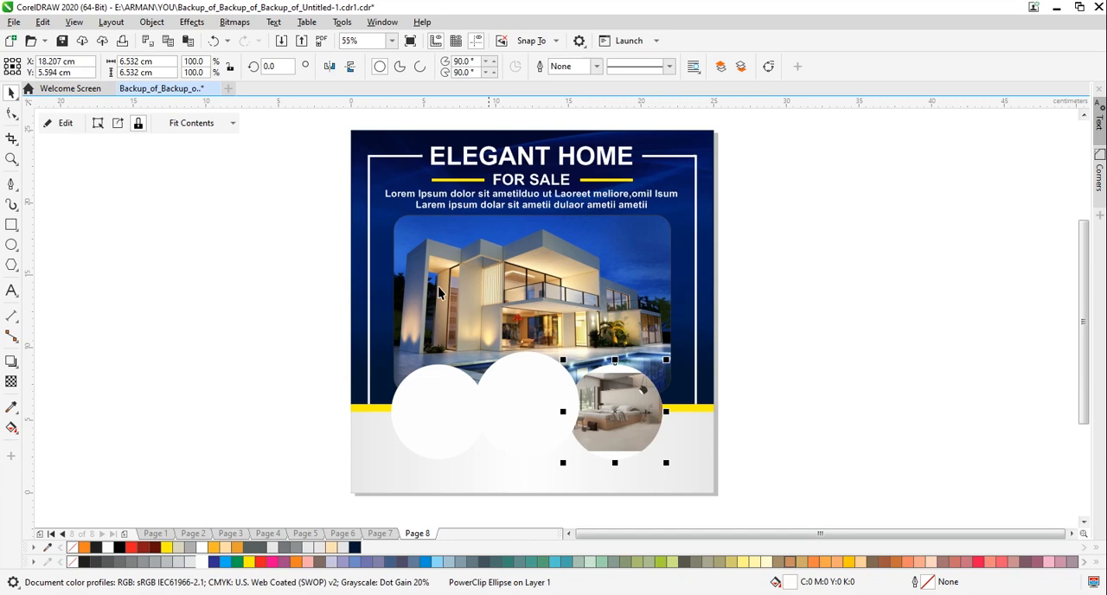
click(199, 124)
click(210, 171)
click(173, 335)
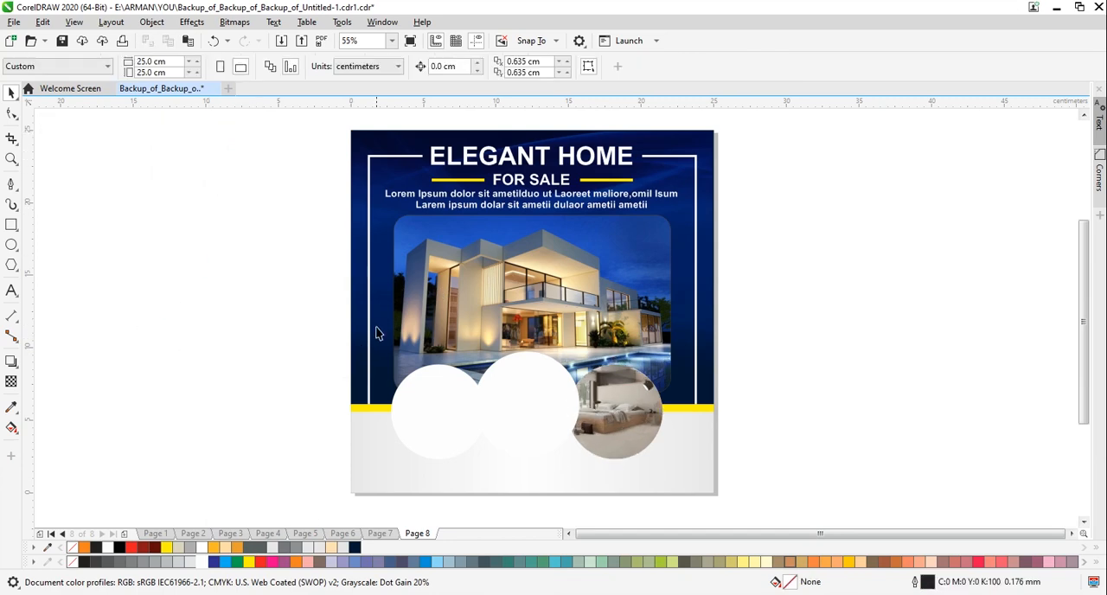
click(281, 42)
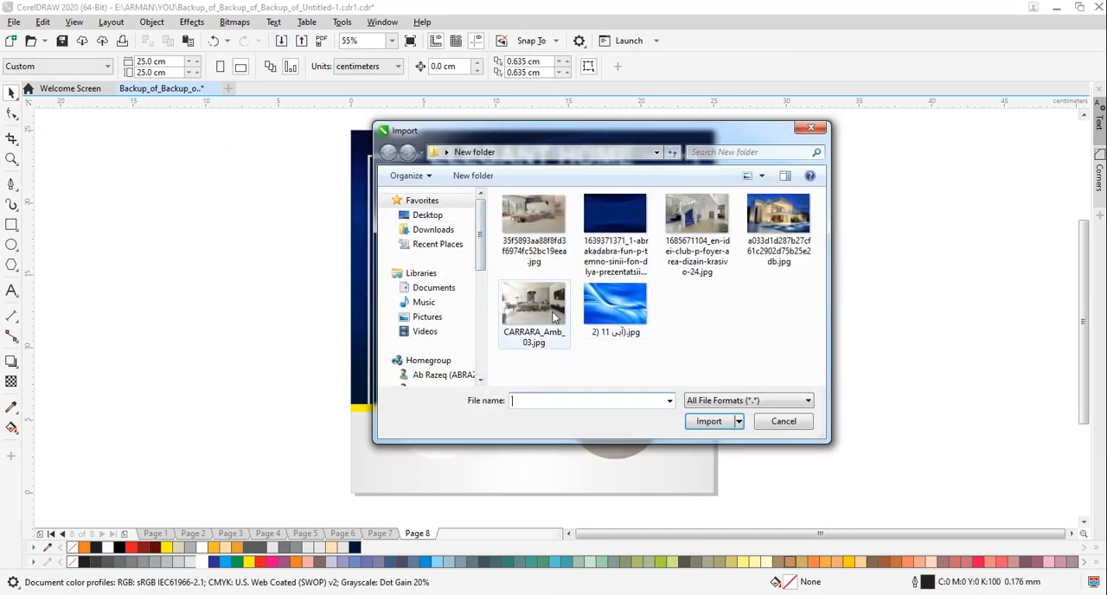
click(680, 240)
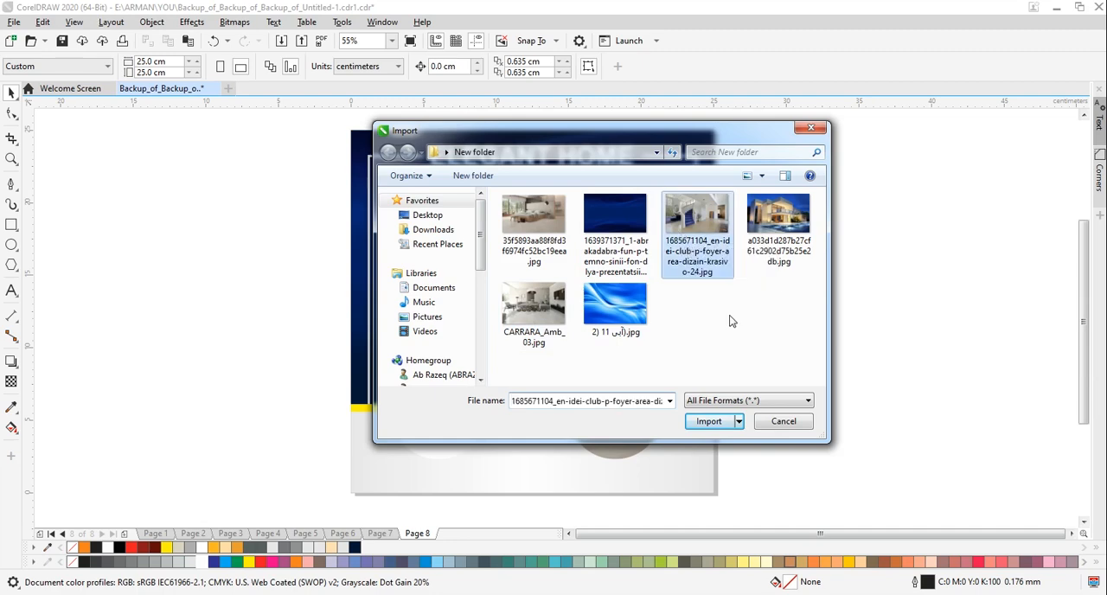
click(709, 421)
drag(106, 210, 274, 319)
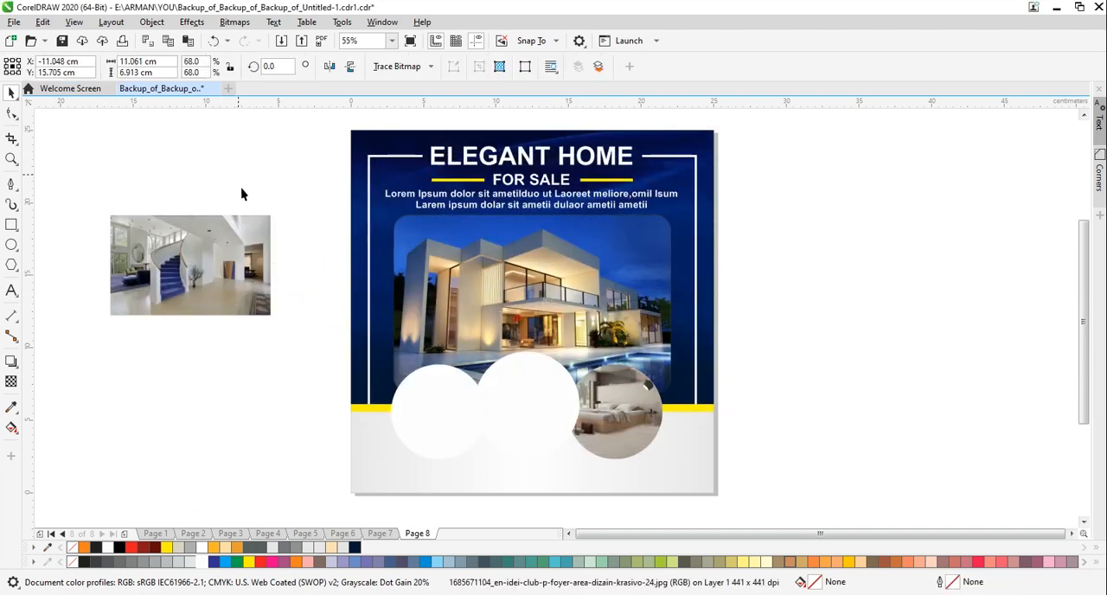
PowerClip the staircase photo inside the left-hand small circle and set its contents to Fill Proportionally
right_click(243, 244)
click(321, 375)
click(436, 407)
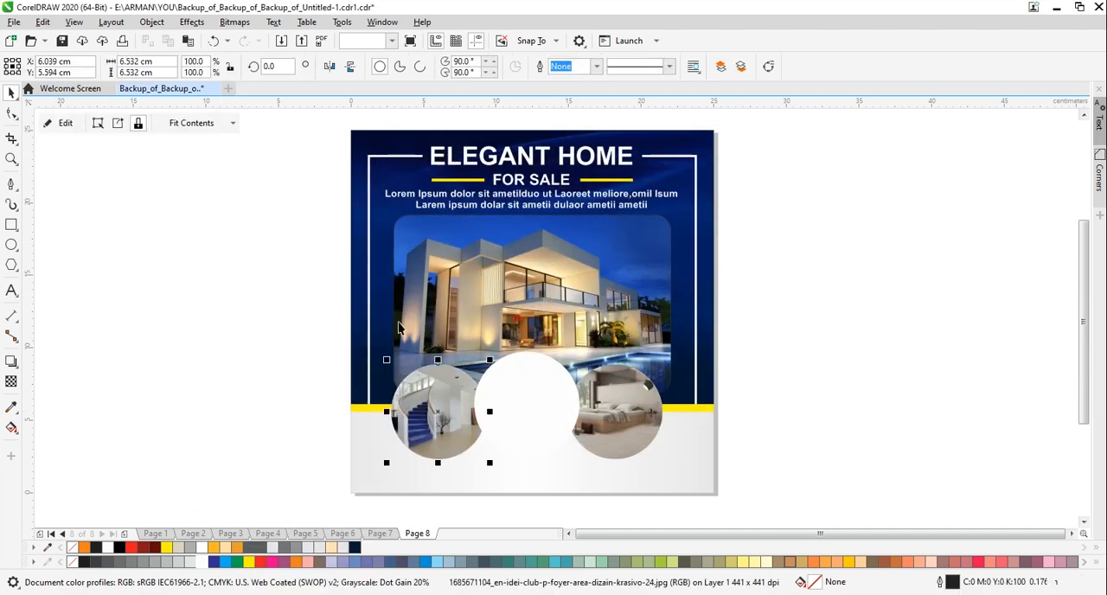
click(217, 123)
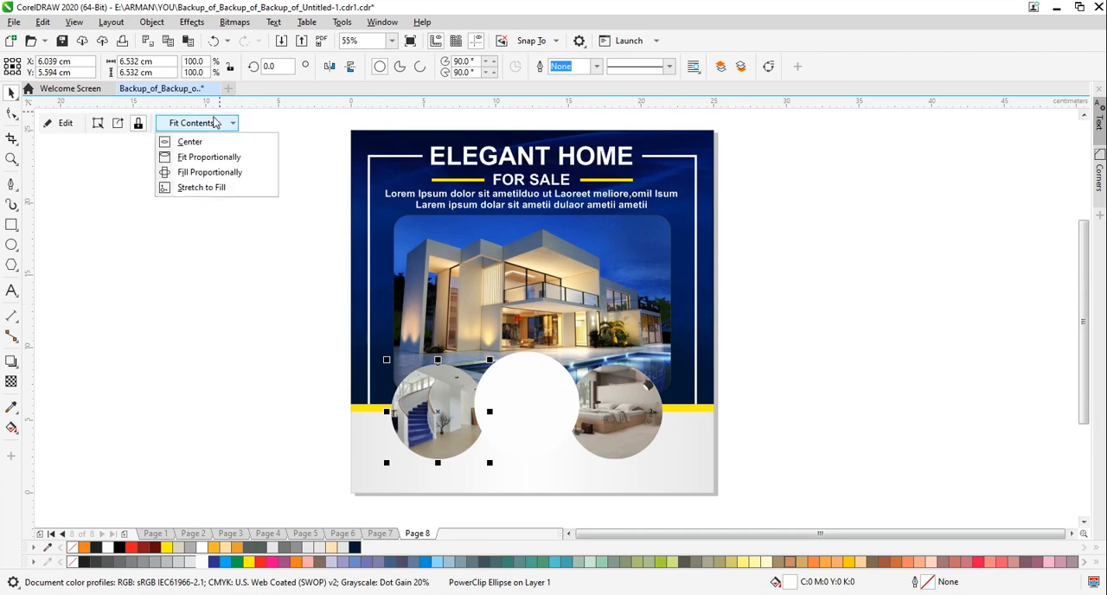
click(194, 171)
click(204, 291)
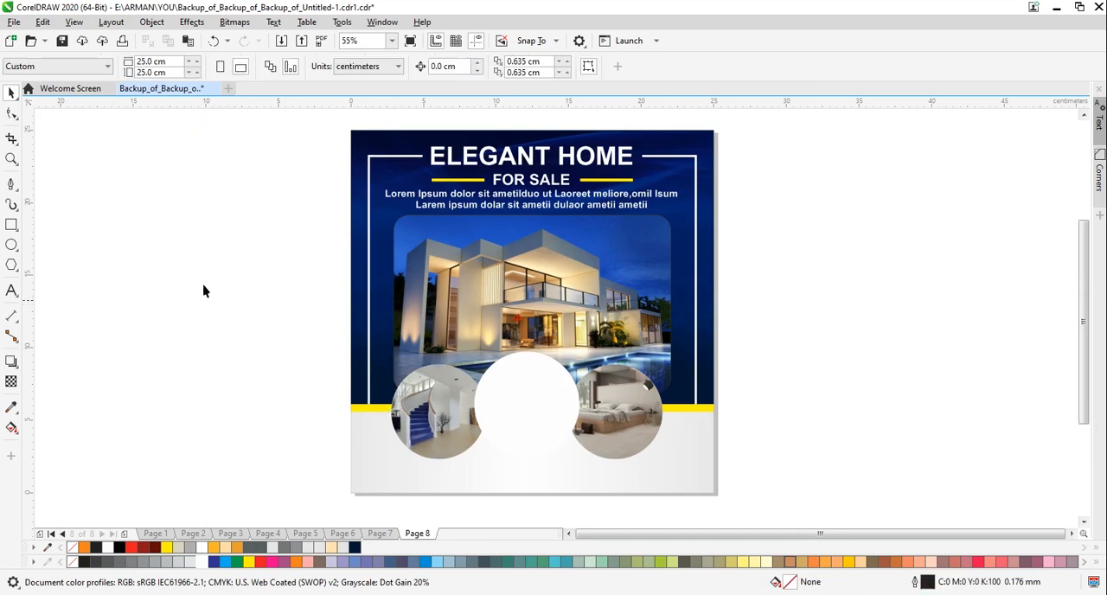
Import the living-room photo CARRARA_Amb_03.jpg and place it beside the page about 9.4 cm wide
click(280, 42)
click(517, 308)
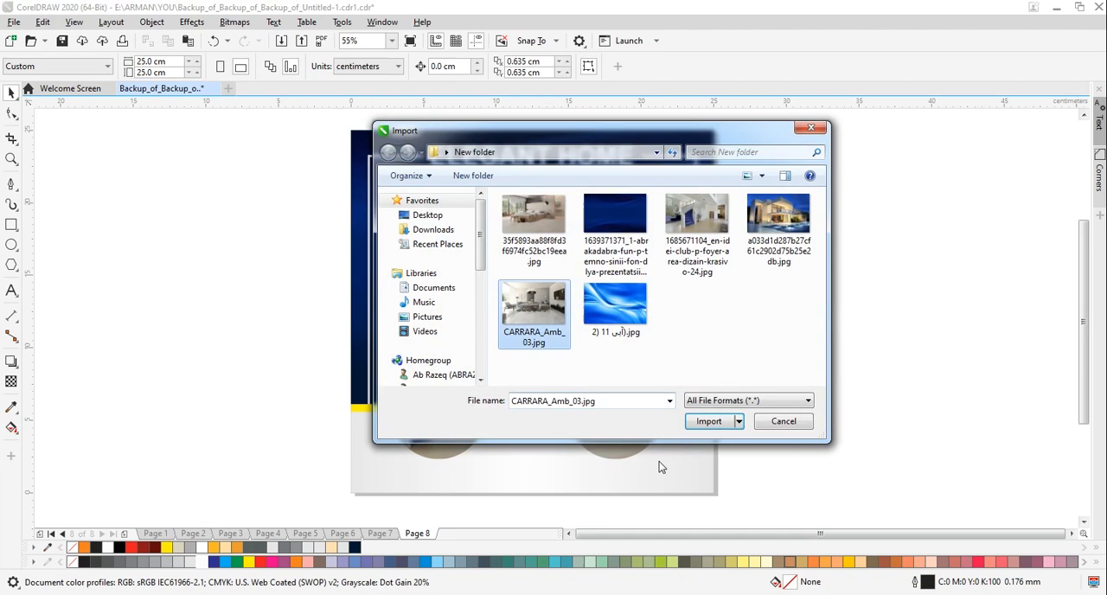
click(707, 421)
drag(121, 275, 266, 375)
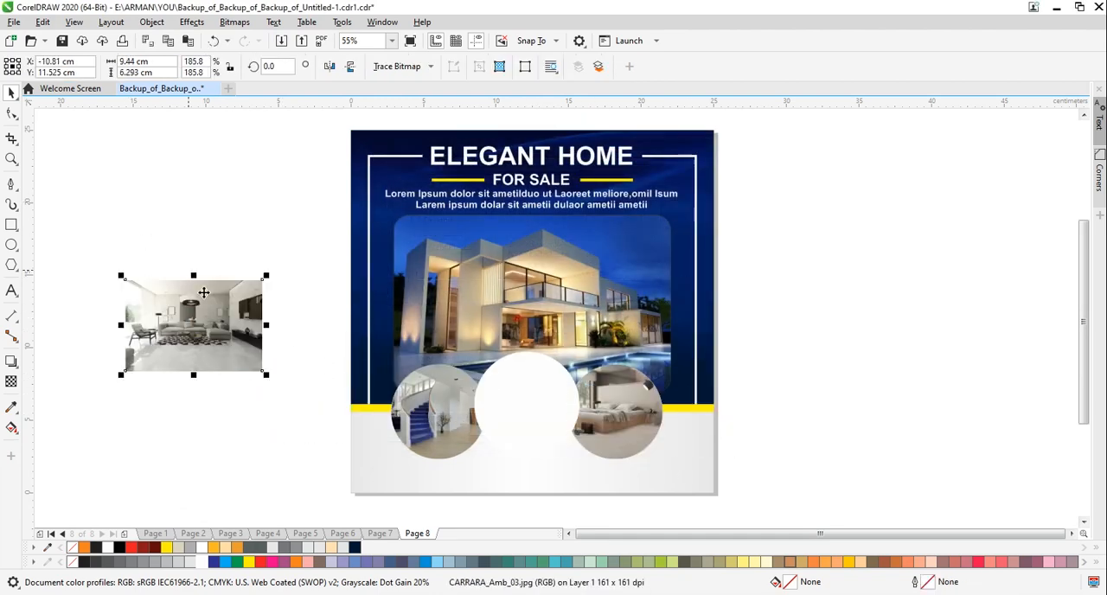
PowerClip the living-room photo inside the large middle circle and set its contents to Fill Proportionally
right_click(220, 321)
click(264, 385)
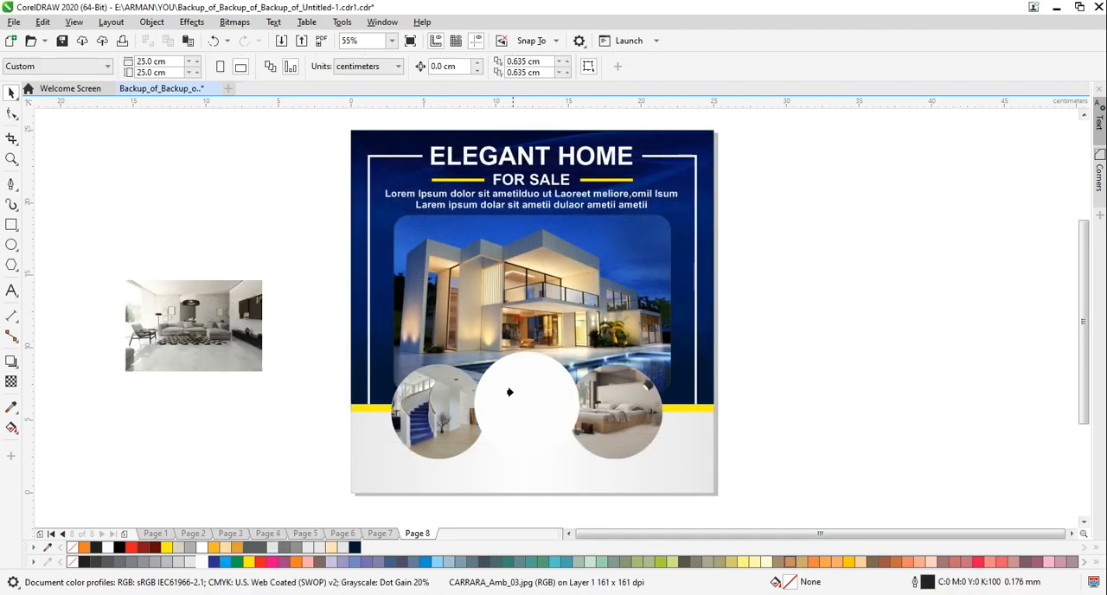
click(509, 392)
click(199, 123)
click(205, 177)
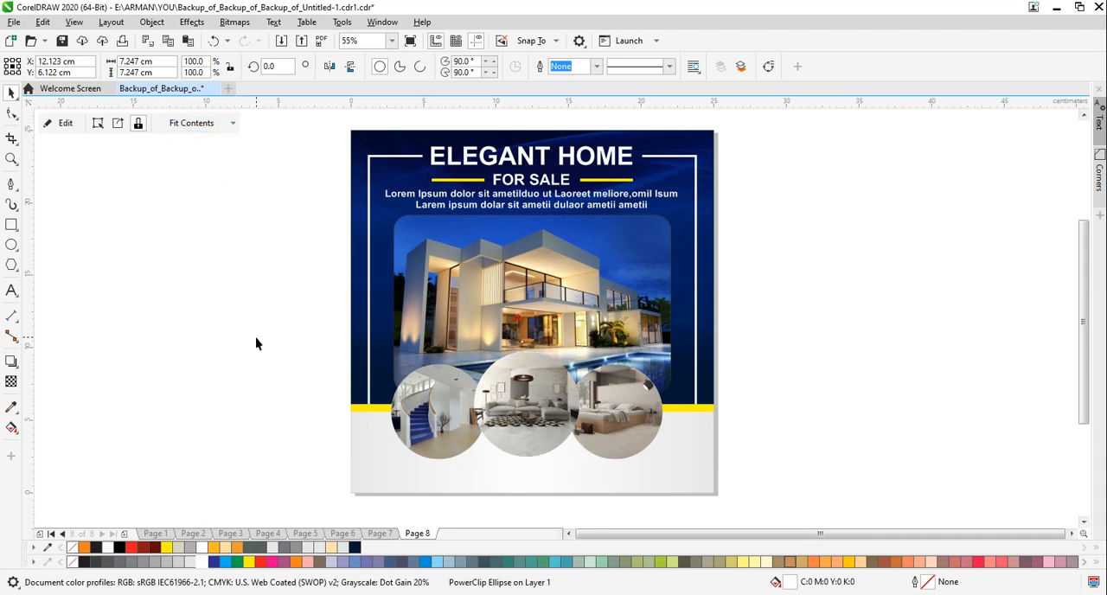
click(332, 370)
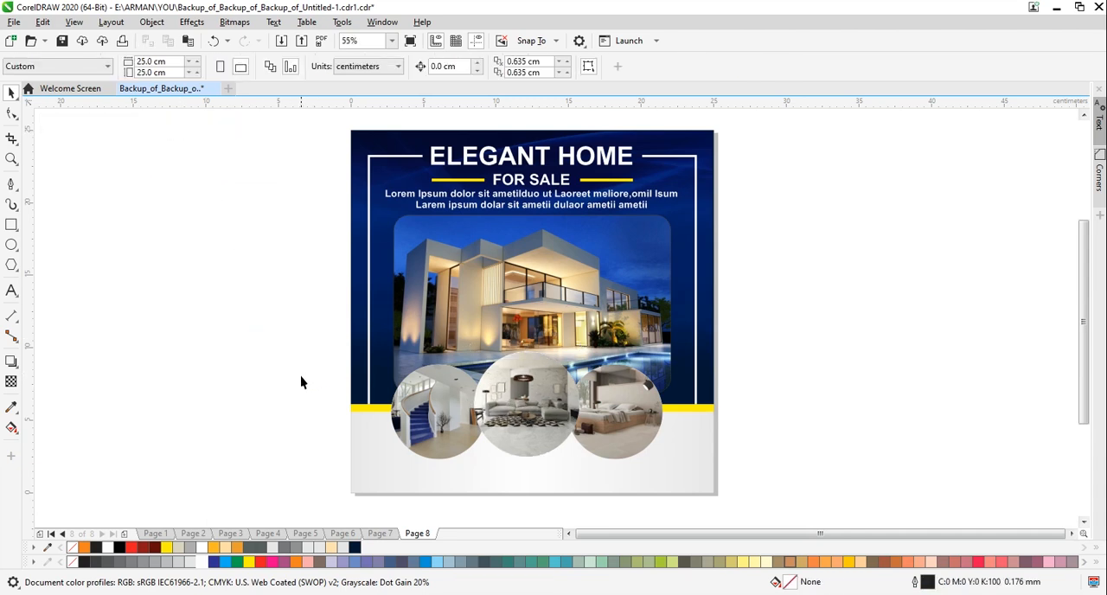
Add a two-line text beside the page with "Phone" above the contact phone number, and centre-align it
click(11, 291)
click(219, 333)
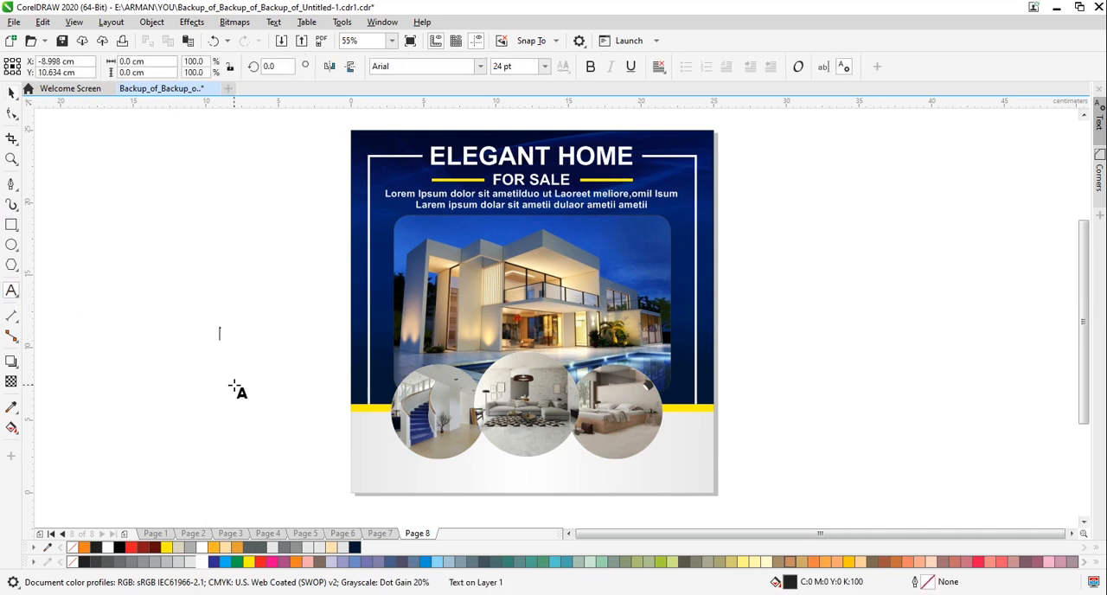
text(P)
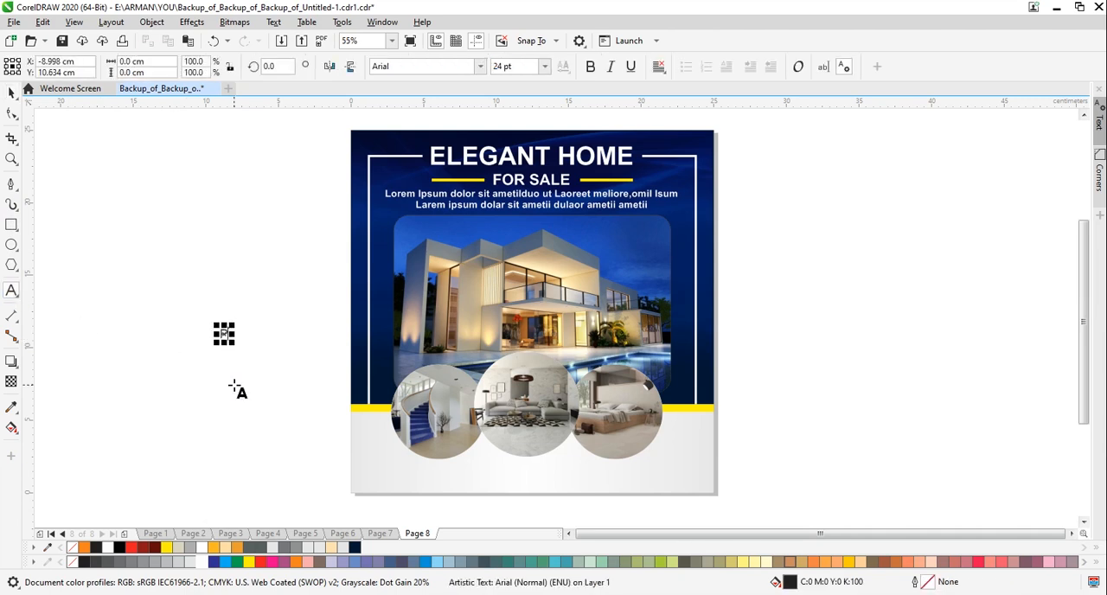
text(hone)
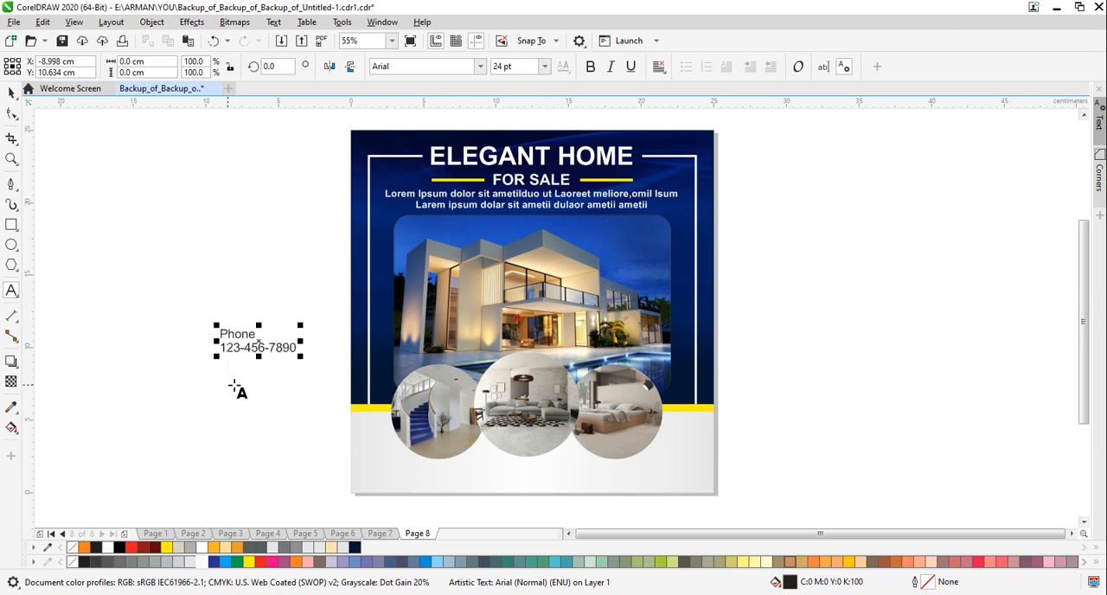
click(11, 92)
click(659, 67)
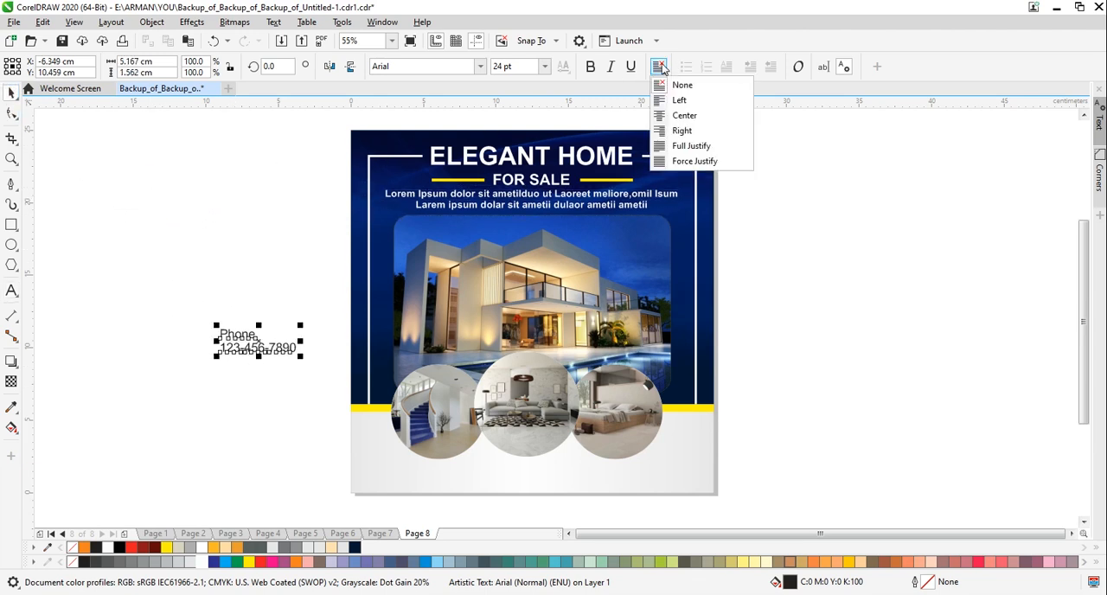
click(679, 114)
Make the phone text bold at 20 pt and move it to the left end of the gray footer
key(ctrl+b)
key(ctrl+b)
click(210, 394)
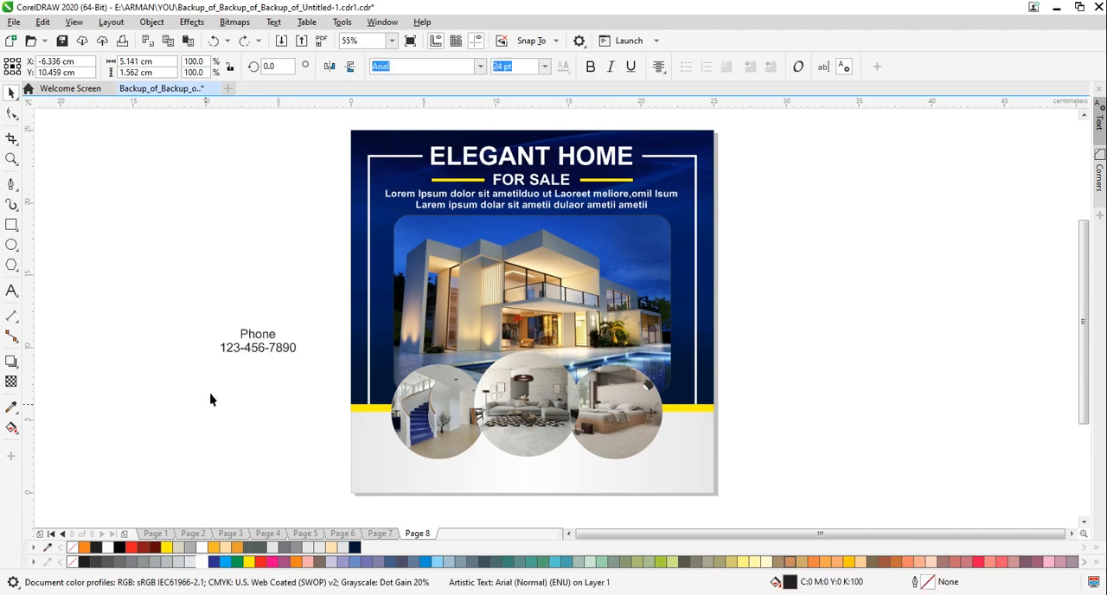
click(250, 335)
click(590, 67)
click(246, 357)
click(258, 335)
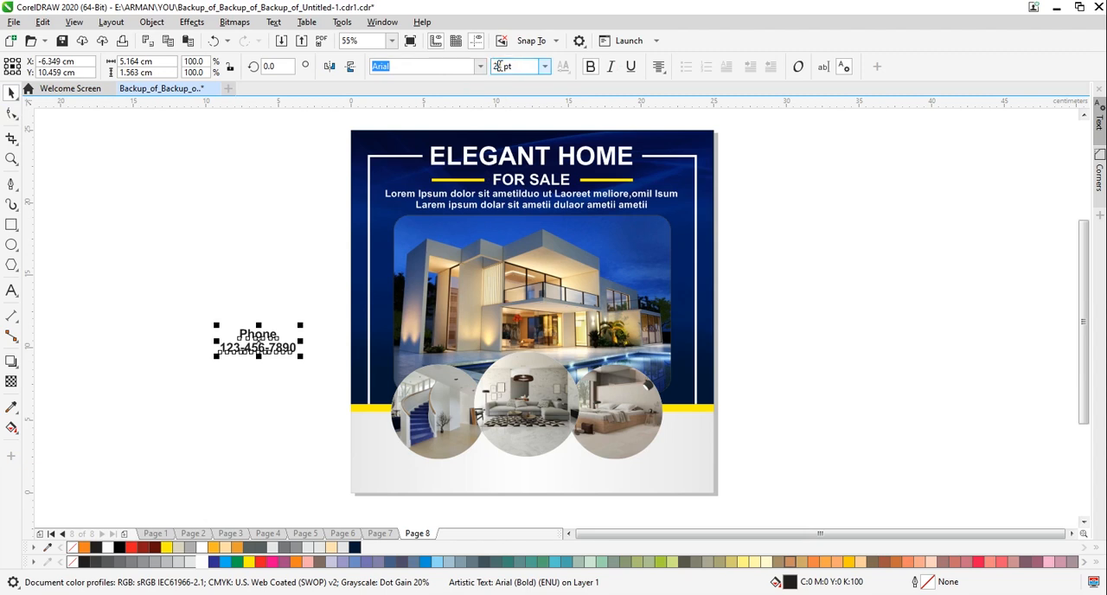
click(178, 422)
drag(264, 343, 394, 481)
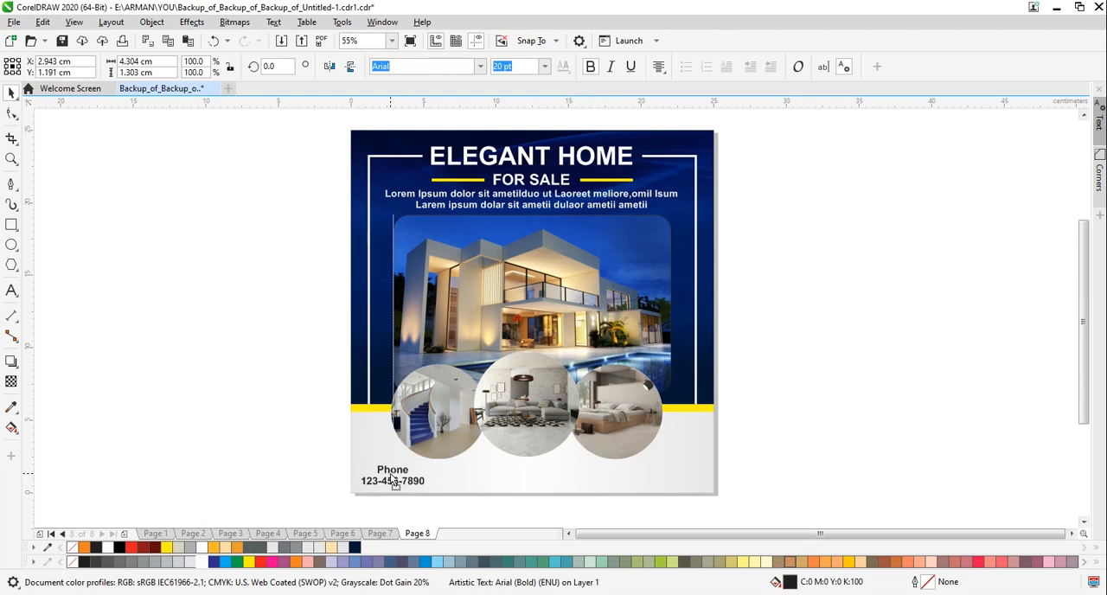
Add the text "BOOK NOW" in the empty area beside the page
key(F8)
click(176, 327)
text(B)
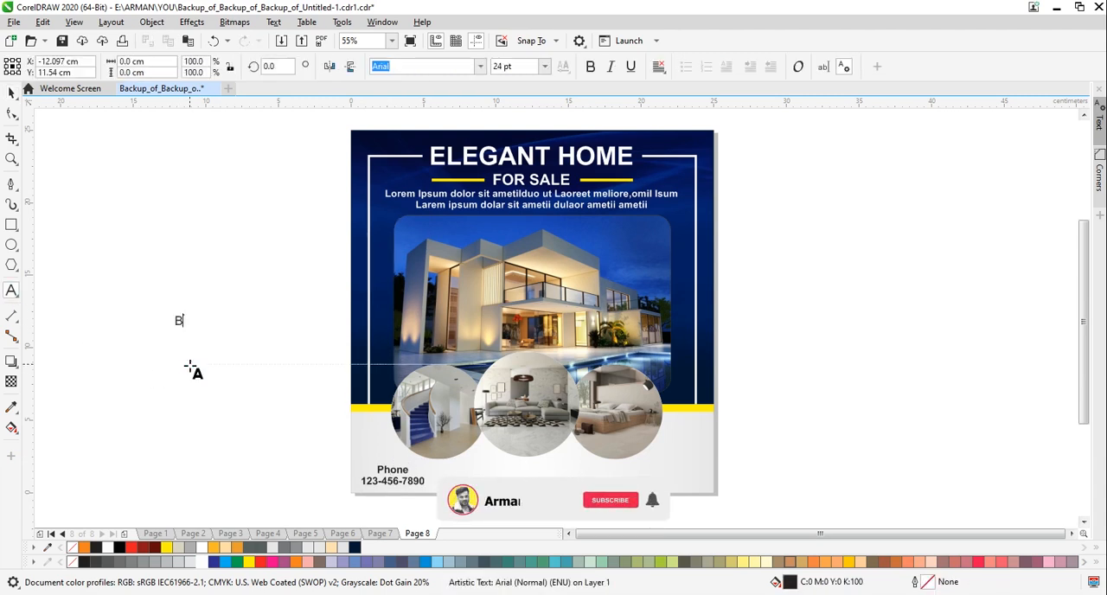
text(OOK NOW)
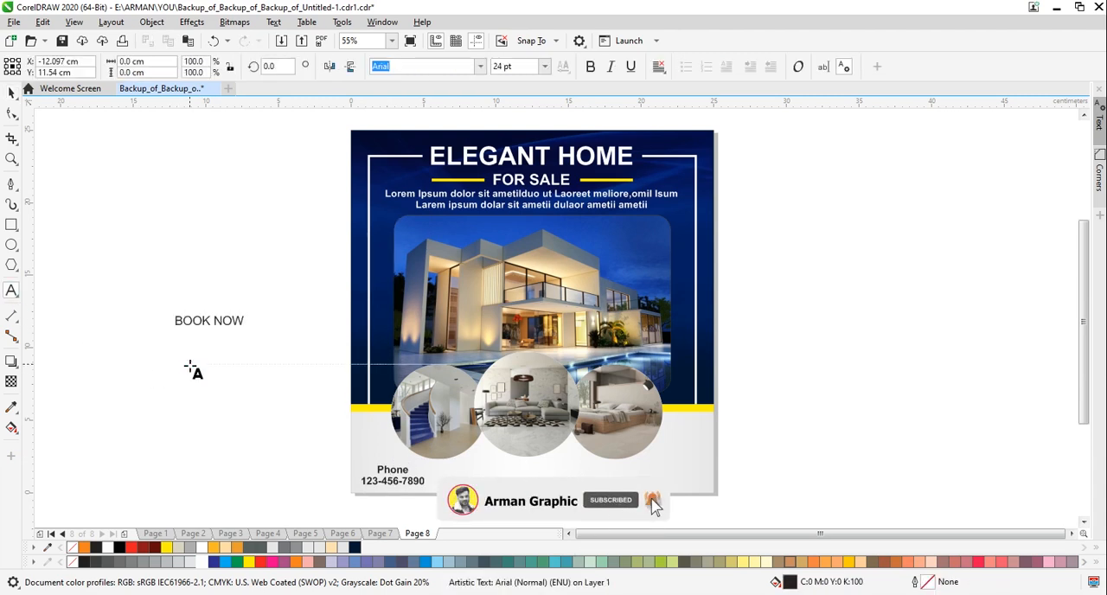
click(12, 94)
click(178, 247)
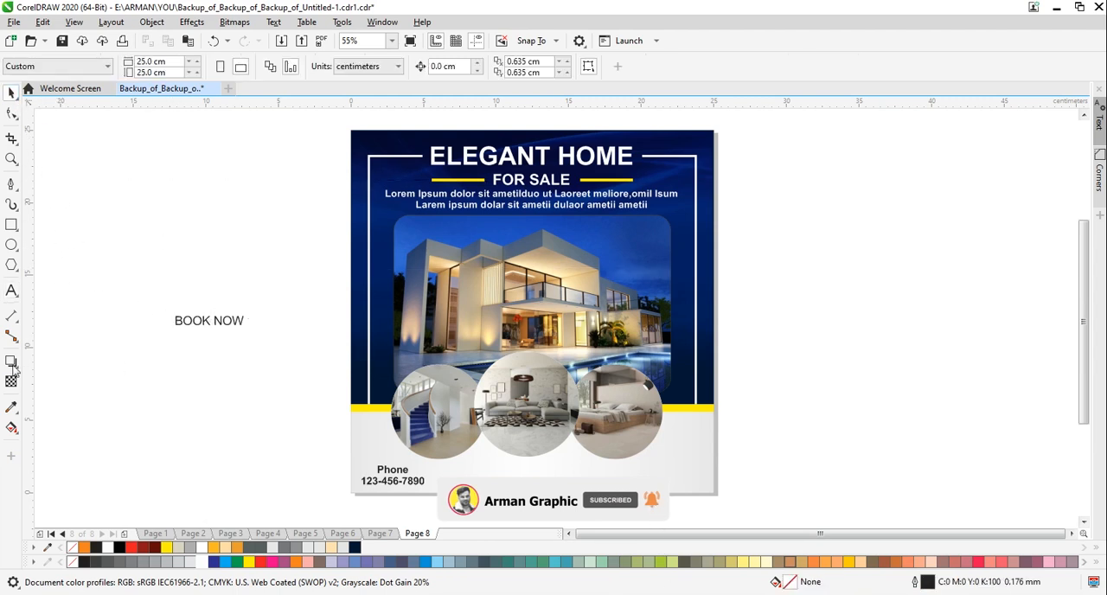
Move the BOOK NOW text just below the middle of the page and make it bold at 20 pt
drag(216, 328, 536, 511)
click(589, 67)
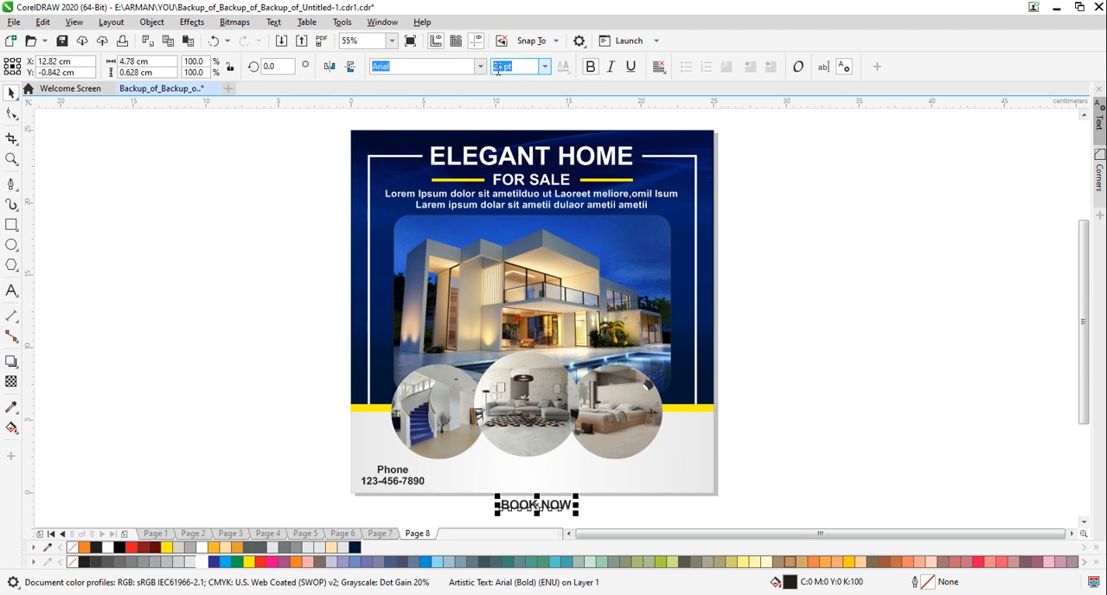
text(20)
key(Return)
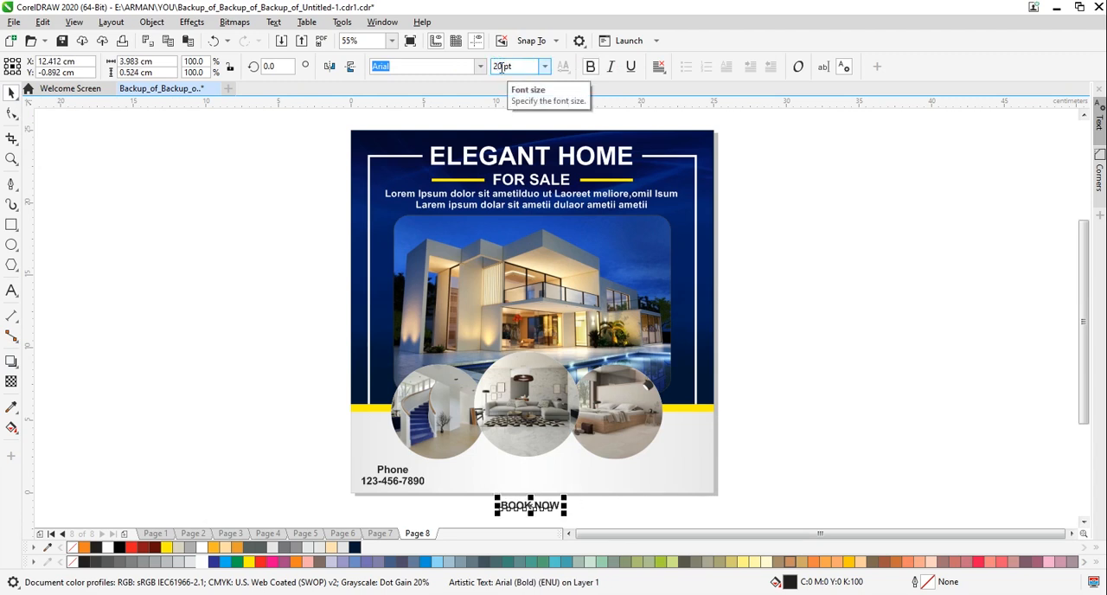
click(247, 378)
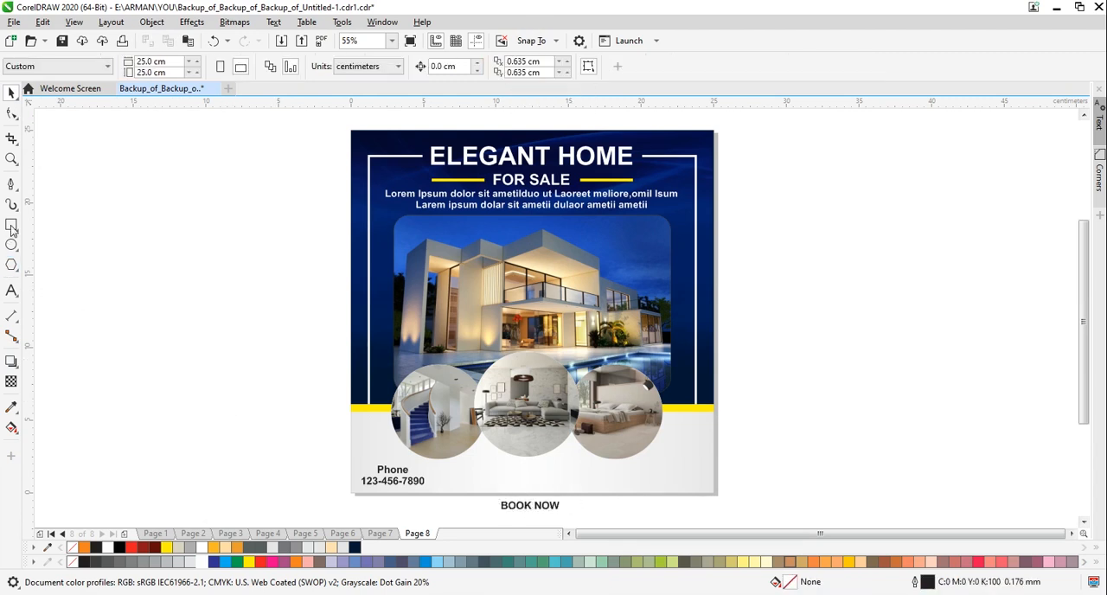
Draw a rectangle about 5.1 × 1.2 cm in the footer above BOOK NOW and fully round its corners to 0.595 cm
click(11, 225)
drag(494, 474, 571, 494)
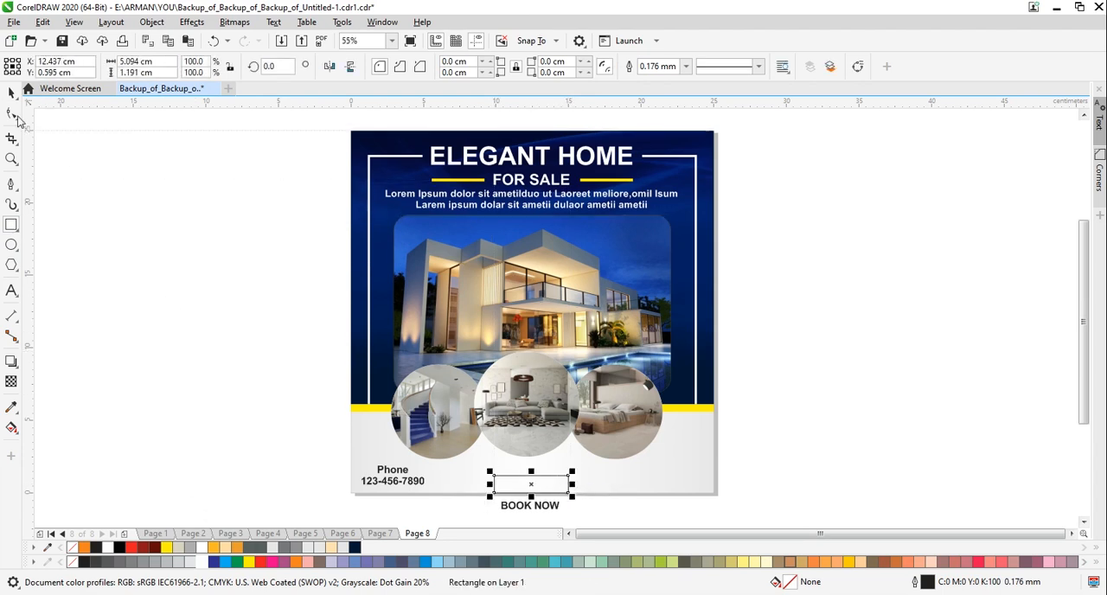
click(13, 115)
drag(495, 476, 447, 426)
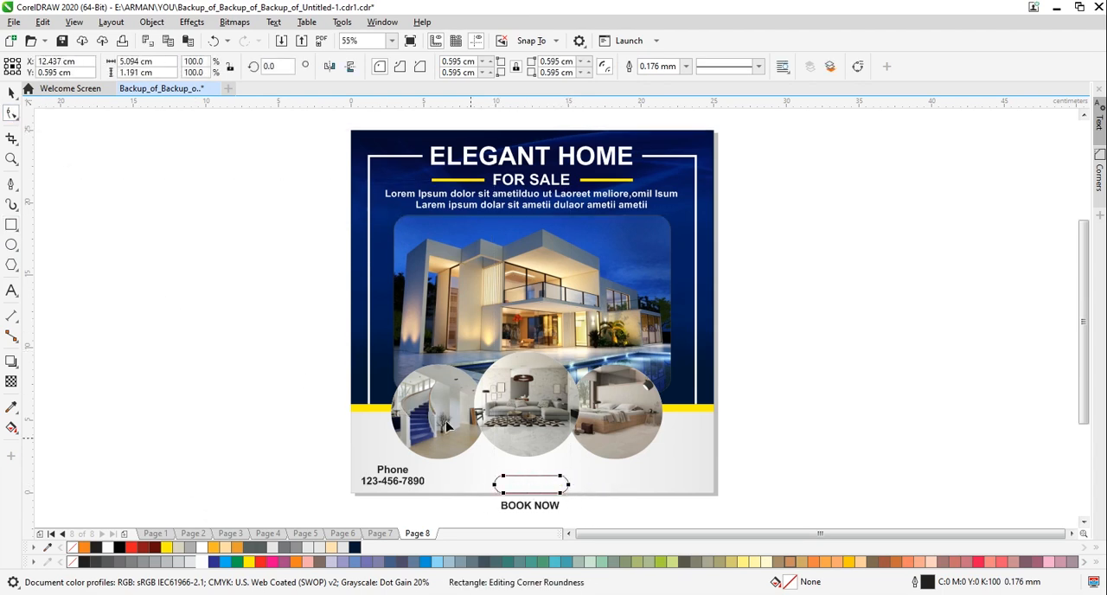
click(10, 94)
click(184, 349)
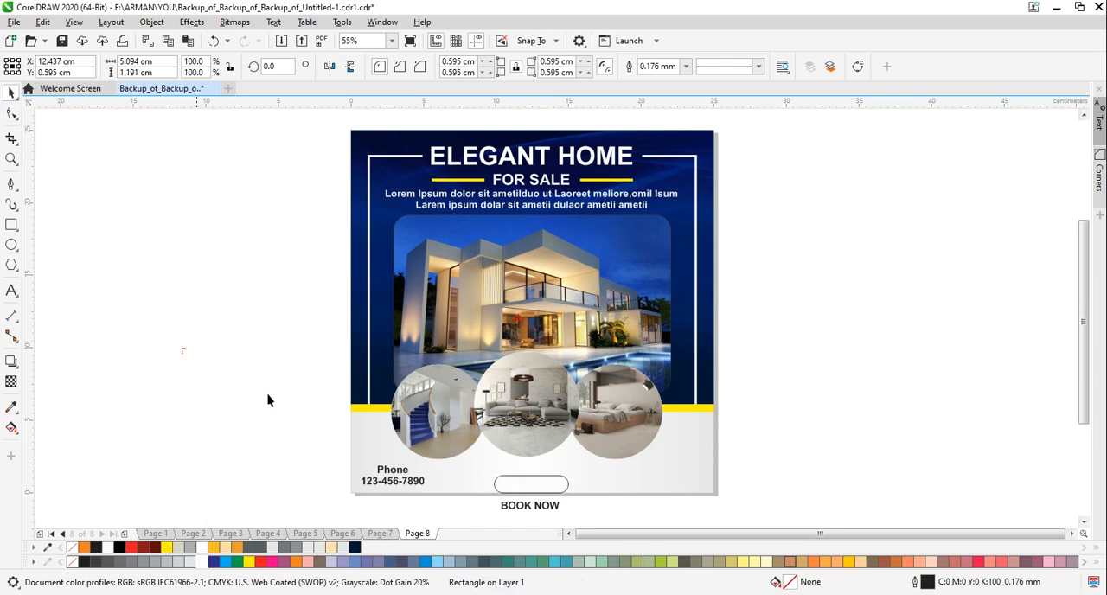
Raise the rounded rectangle within the footer and align its centre vertically with the phone text
click(524, 482)
drag(532, 485, 531, 476)
click(434, 498)
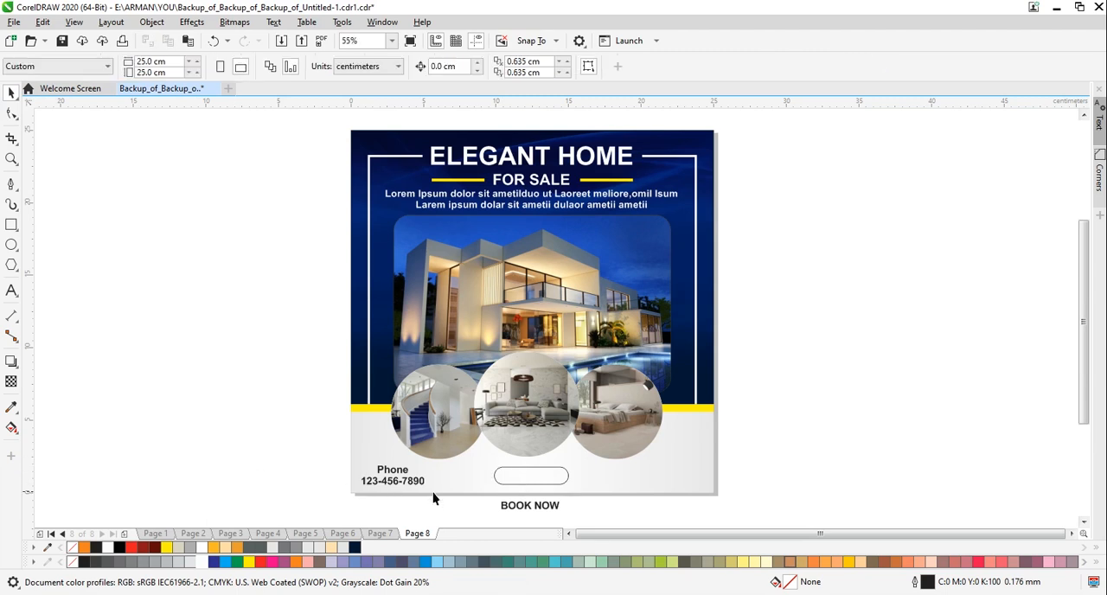
click(508, 481)
shift+click(405, 481)
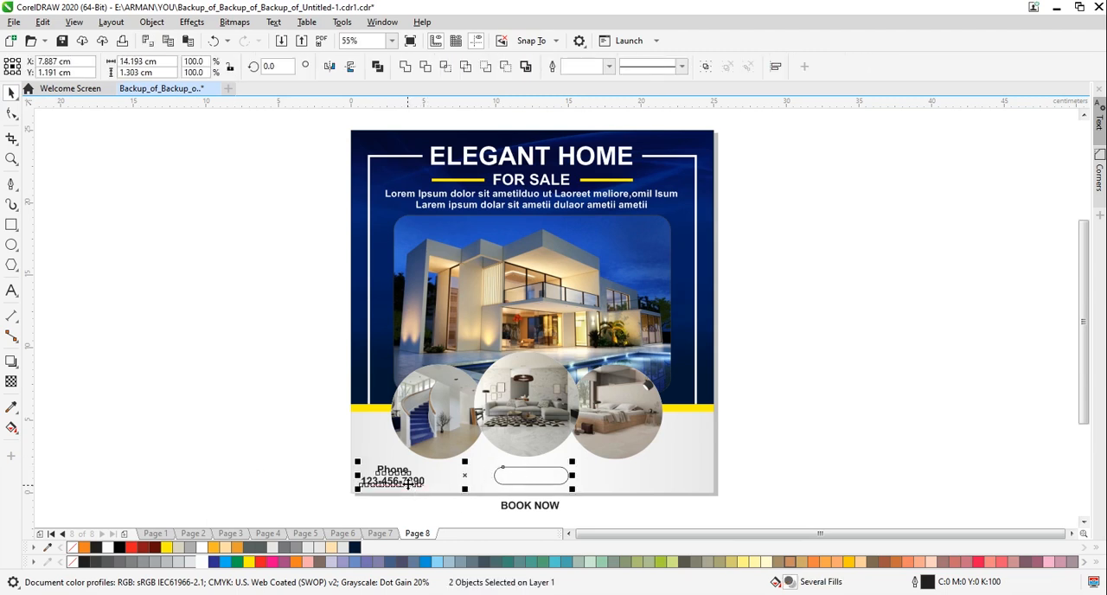
click(275, 466)
Fill the rounded rectangle with blue (C100 M100 Y0 K0) and remove its outline
click(498, 477)
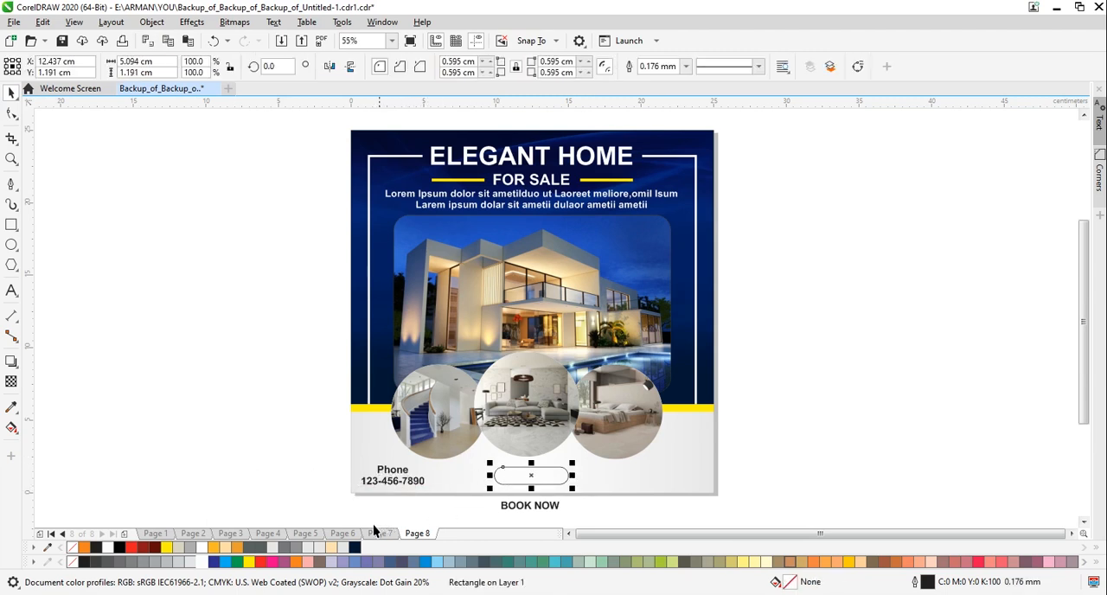
click(214, 561)
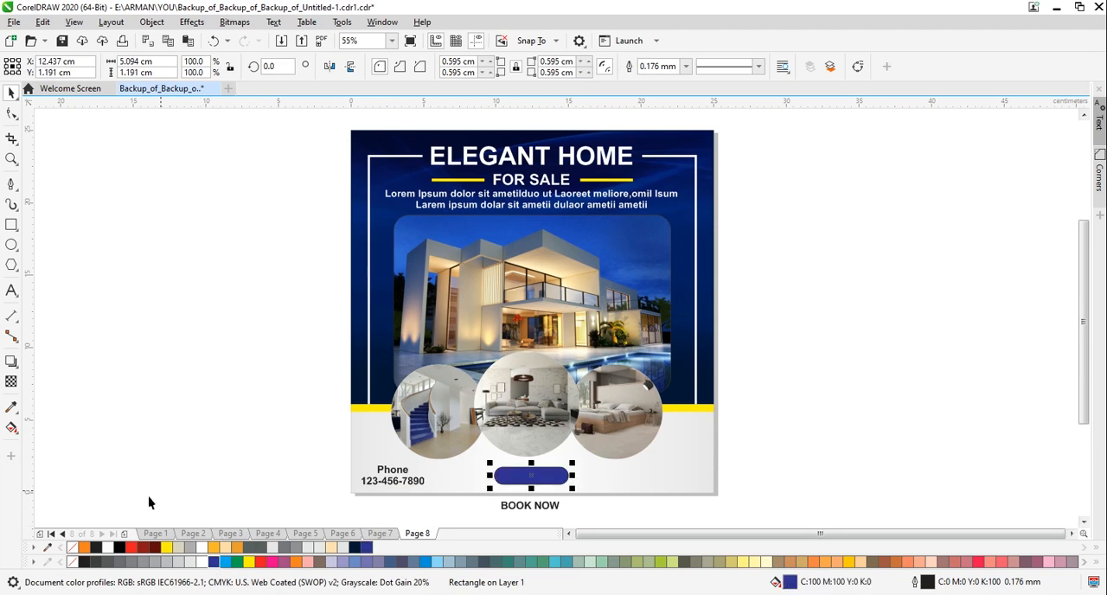
right_click(73, 547)
Centre the BOOK NOW text on the blue rounded rectangle and colour it white
click(530, 505)
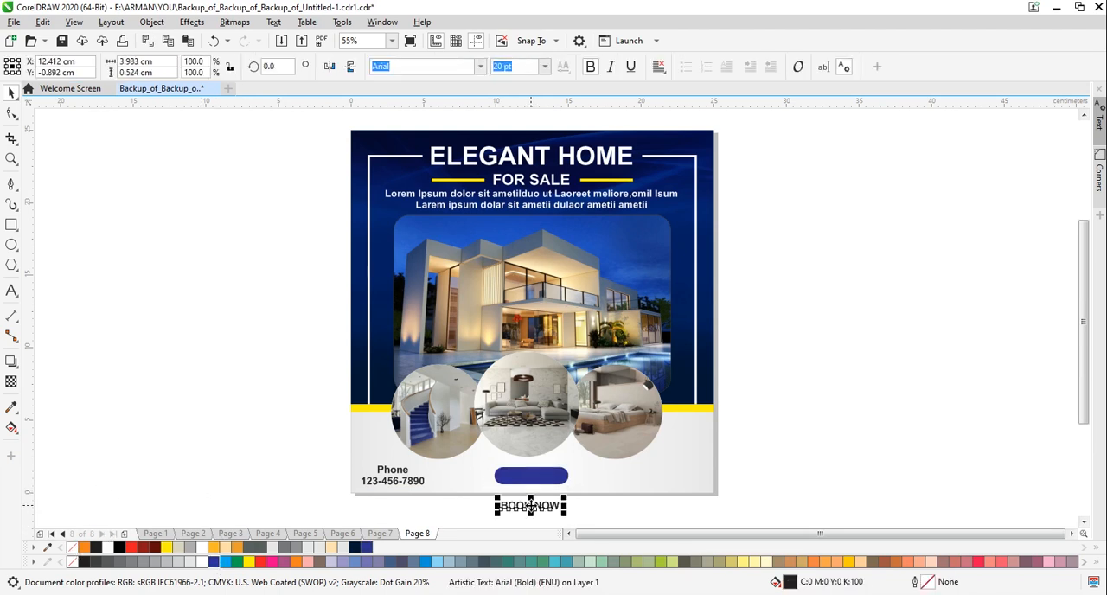
drag(531, 506, 532, 484)
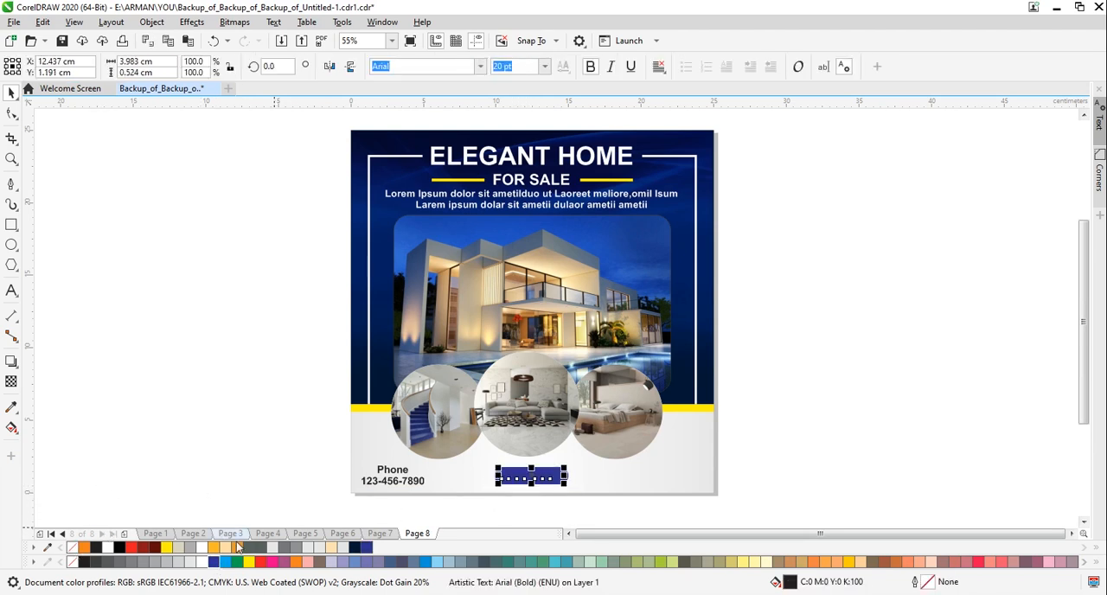
click(204, 562)
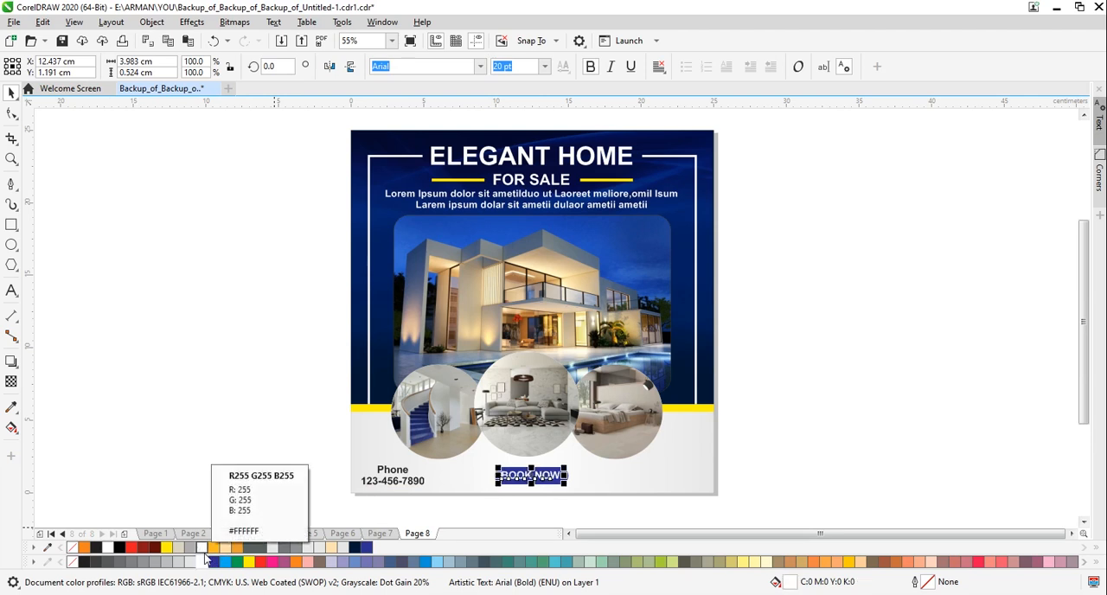
click(801, 464)
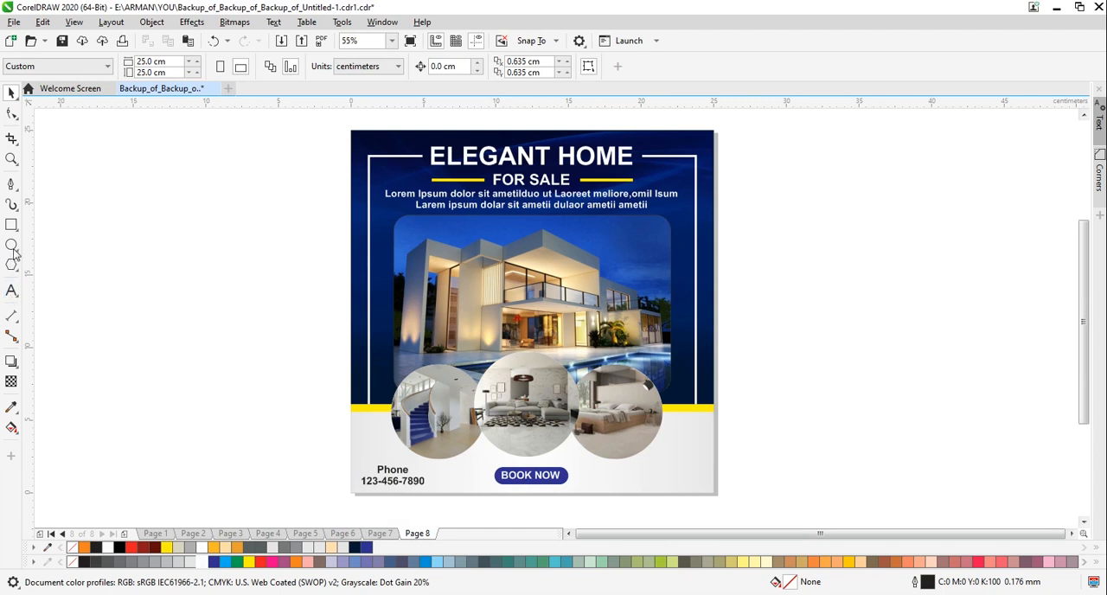
click(11, 291)
click(162, 388)
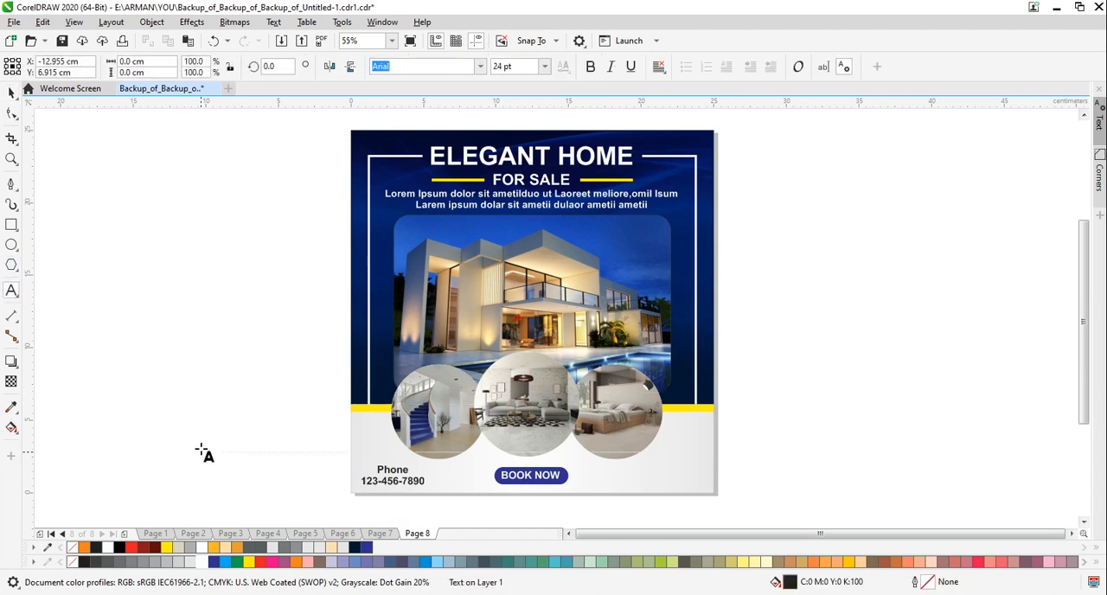
text(www)
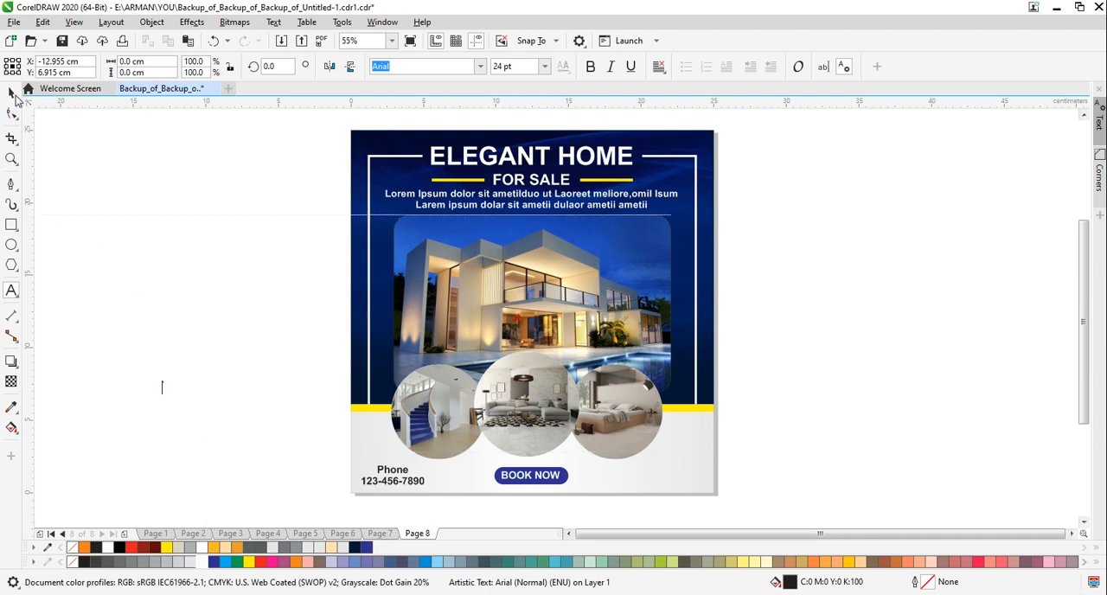
click(13, 94)
click(12, 291)
click(208, 335)
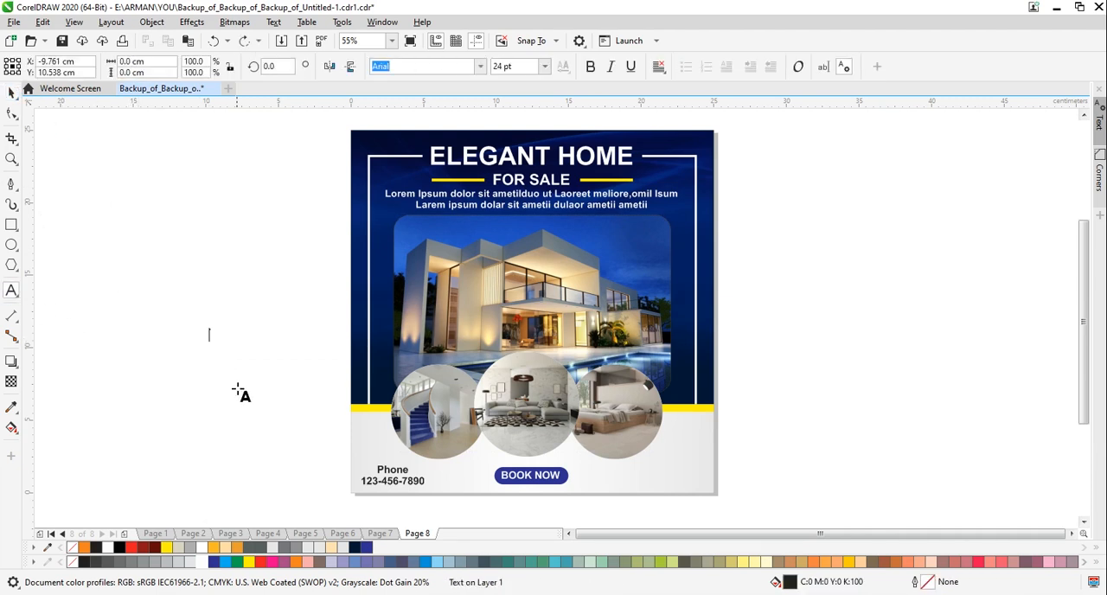
text(WWW.)
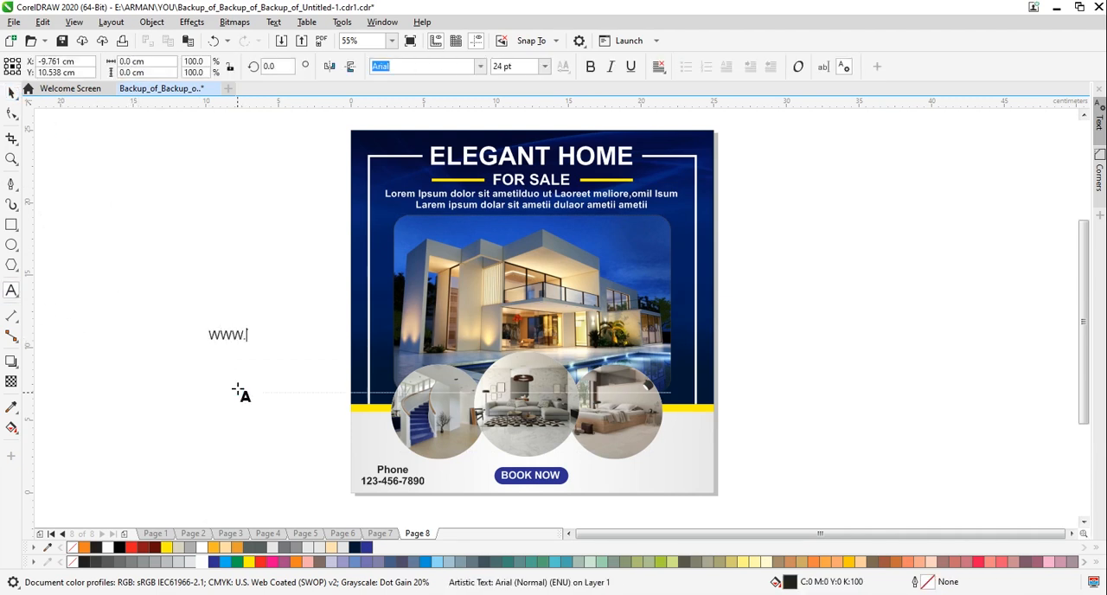
text(HOME.COM)
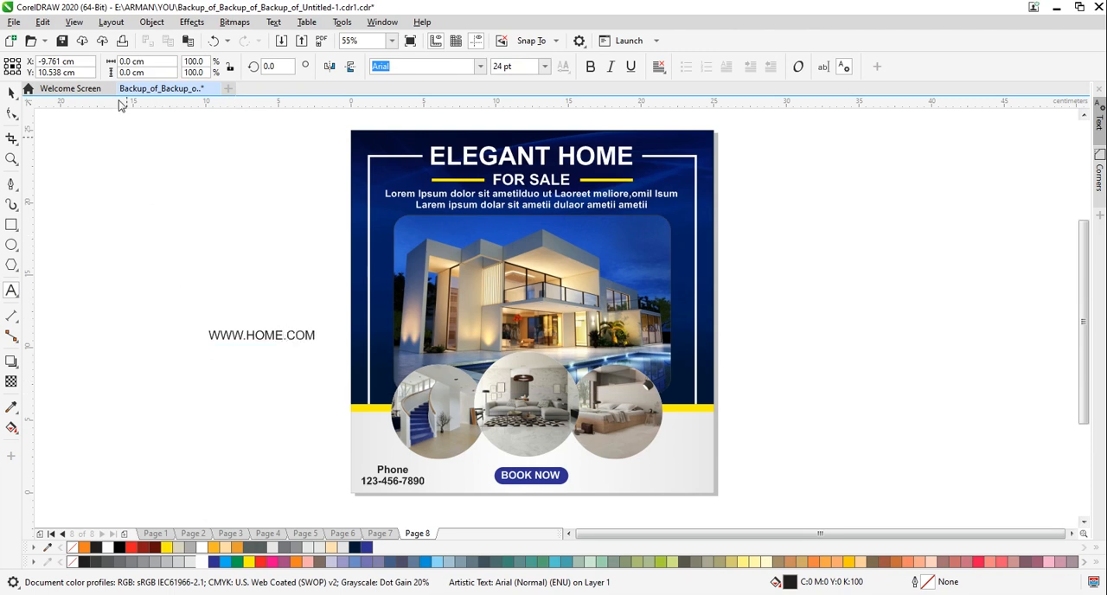
click(12, 92)
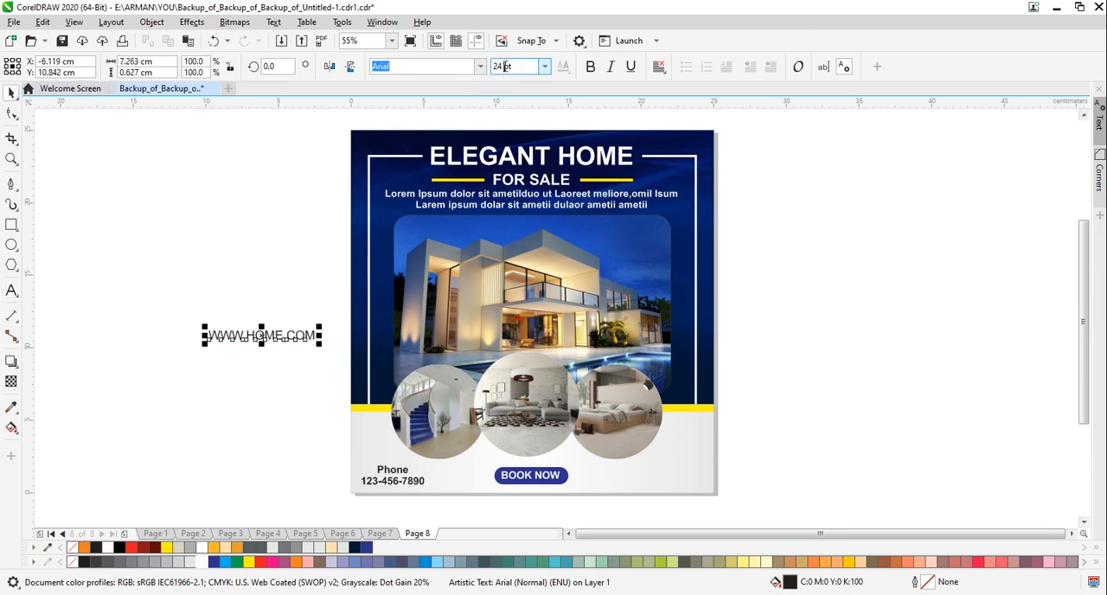
text(20)
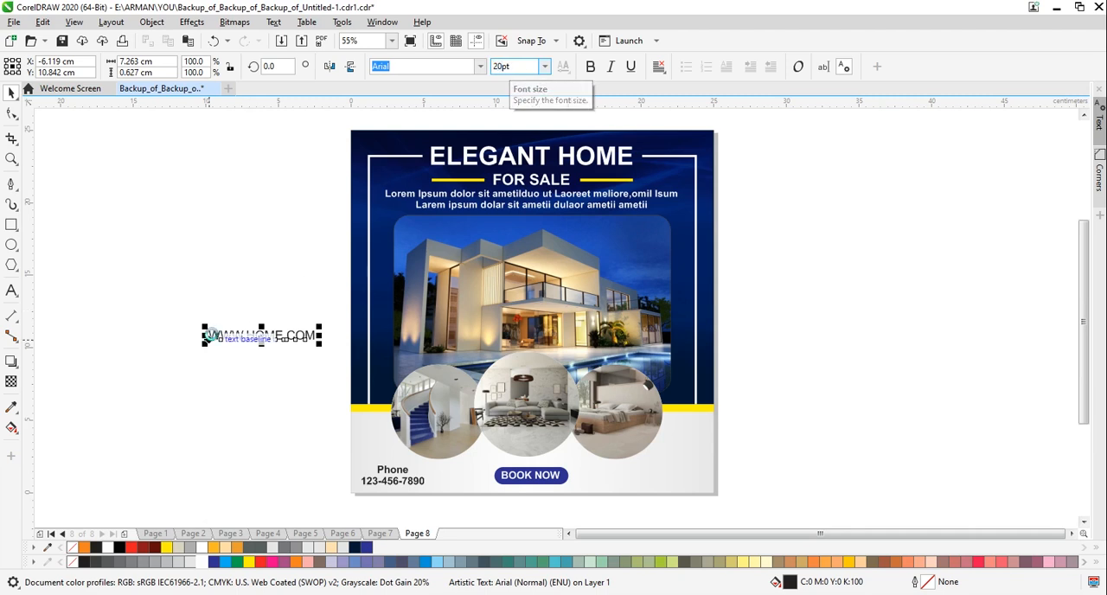
key(Return)
click(592, 67)
click(210, 279)
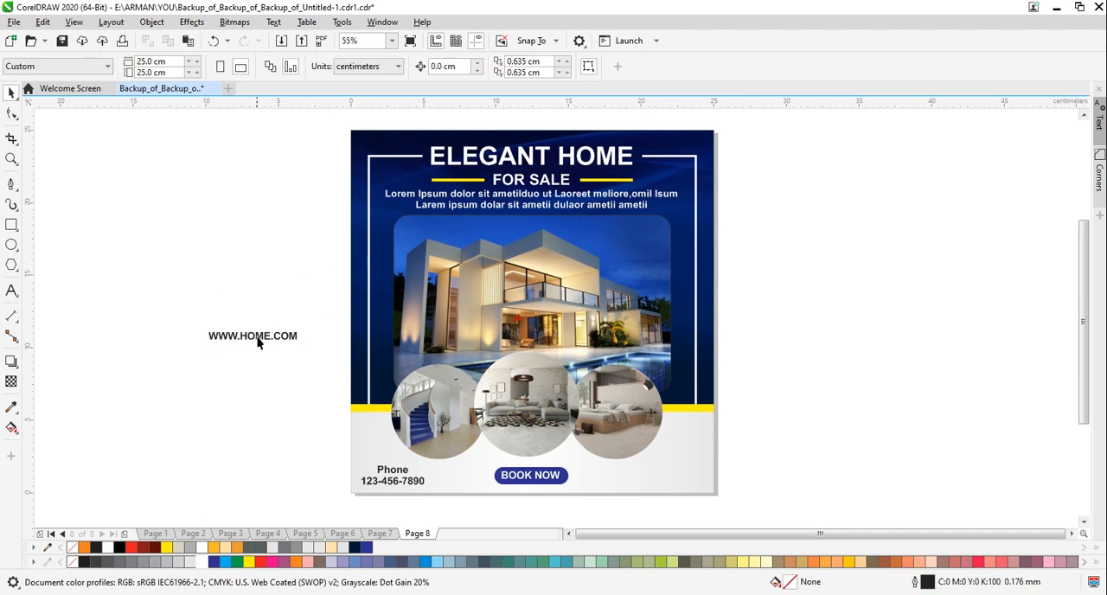
click(255, 339)
drag(255, 339, 664, 478)
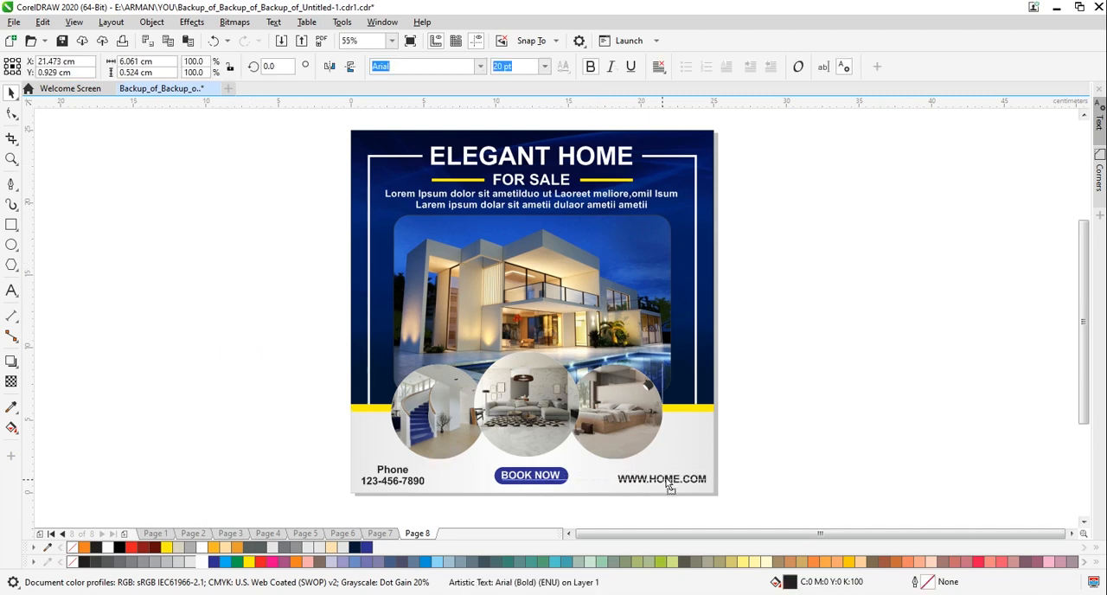
click(824, 446)
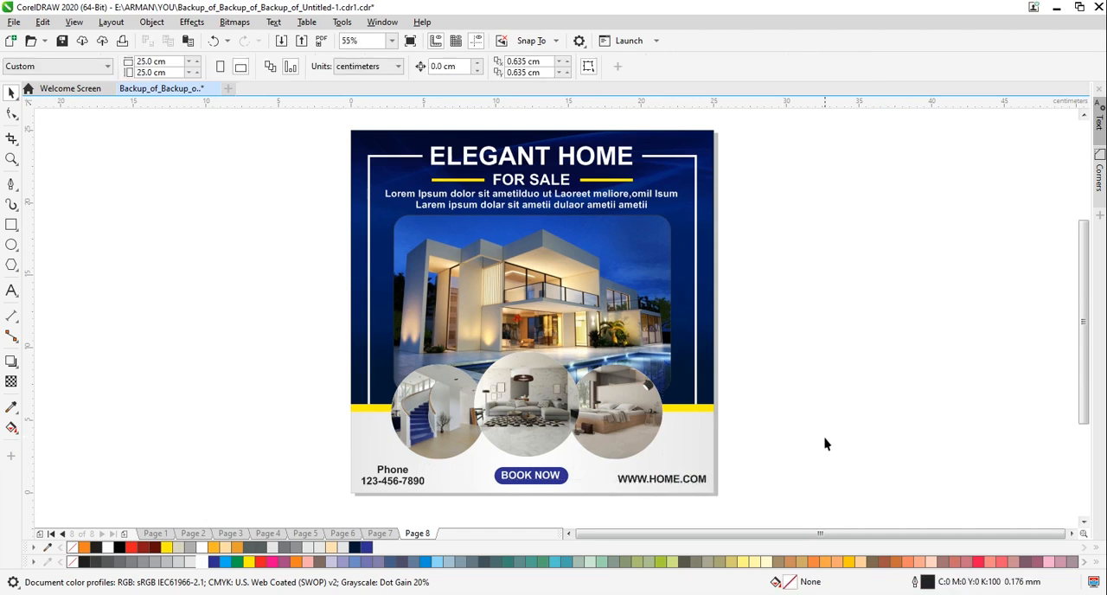
Draw a small circle about 0.52 cm in diameter on the empty area beside the poster
scroll(828, 434, up, 1)
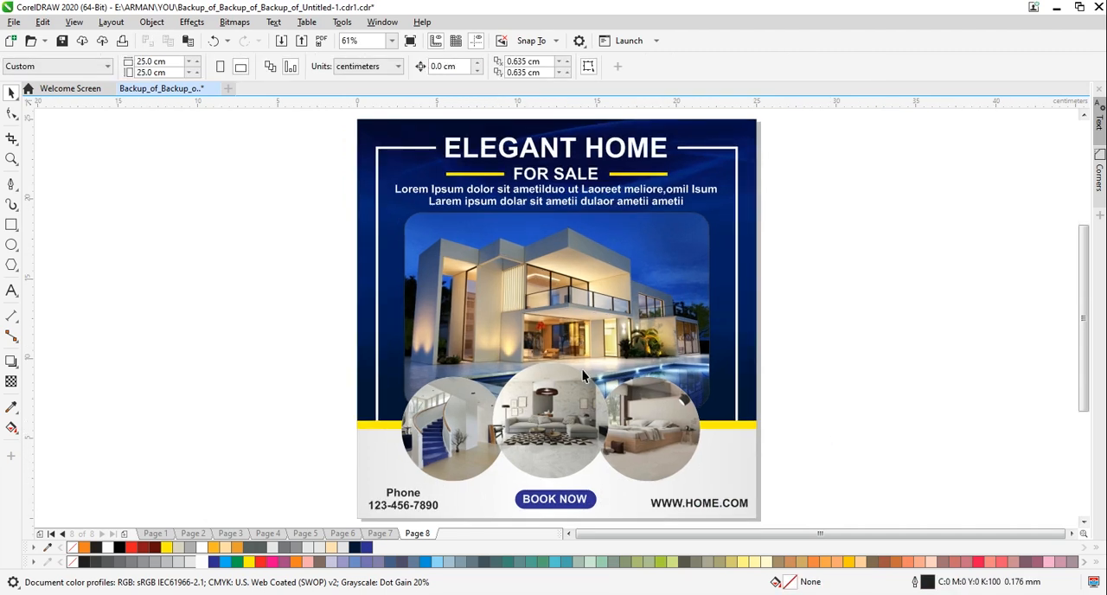
click(12, 244)
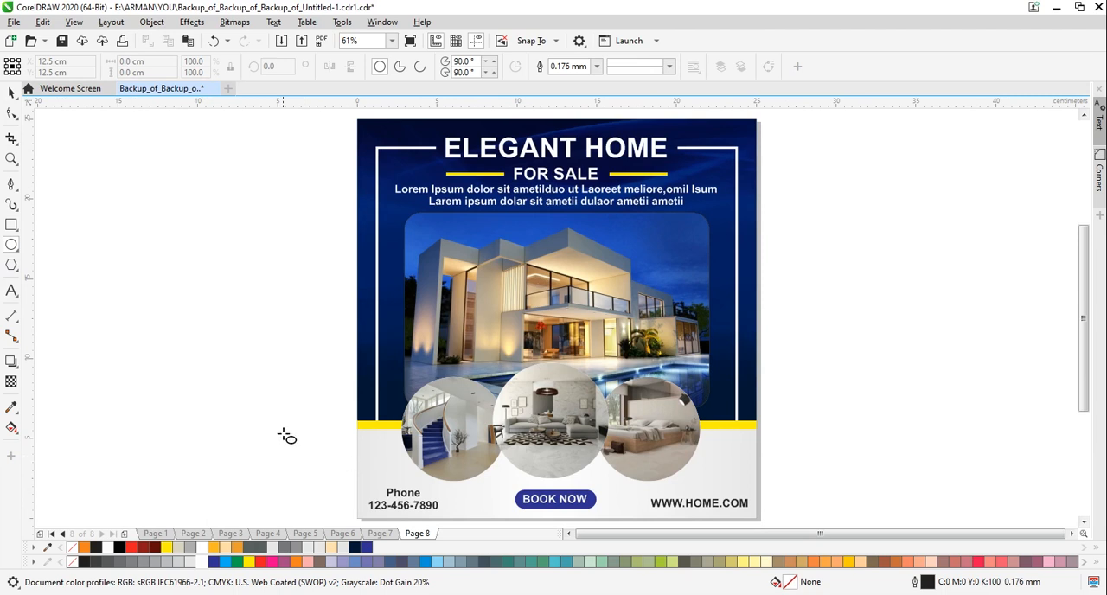
drag(260, 388, 267, 396)
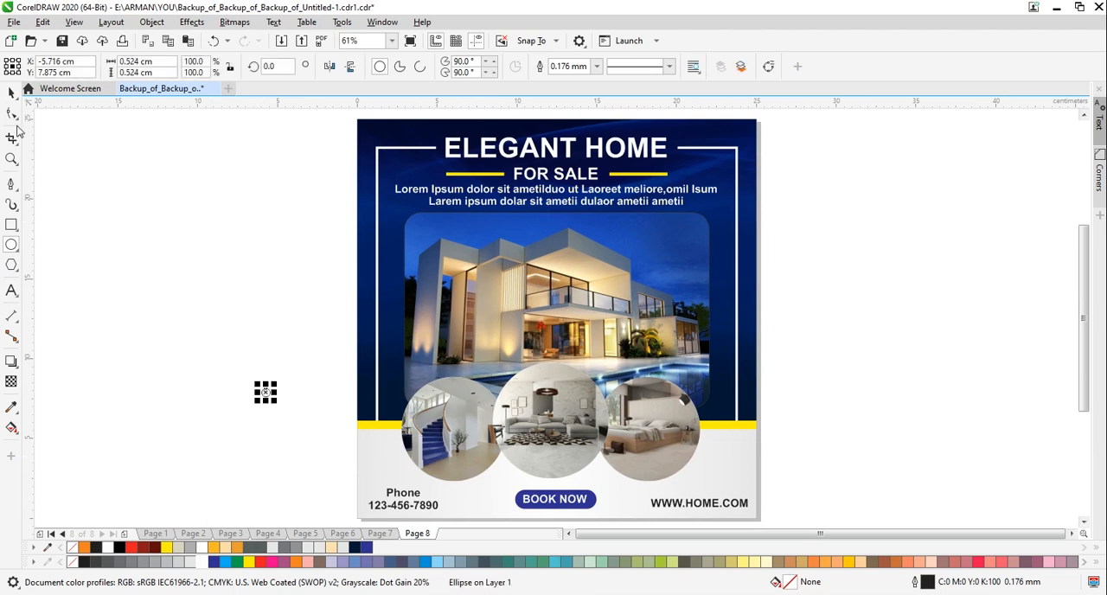
click(11, 92)
Duplicate the small circle sideways edge to edge to build a horizontal row of four circles
click(255, 395)
click(265, 394)
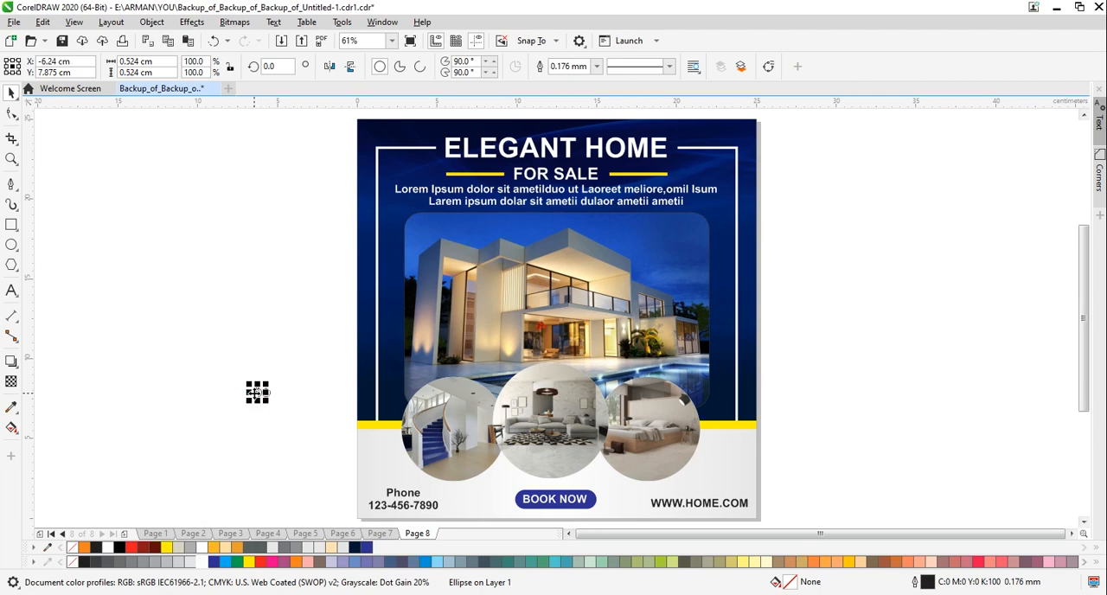
key(ctrl+r)
key(ctrl+r)
key(ctrl+r)
click(209, 399)
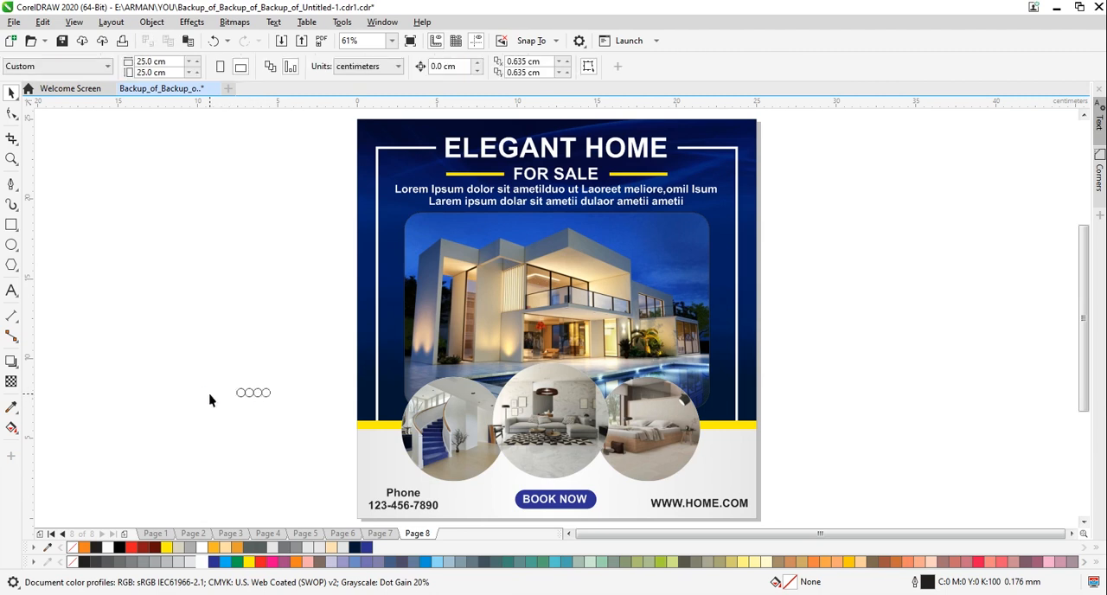
Duplicate the row of circles downwards to build a four-by-four dot grid
mouse_move(210, 362)
mouse_down()
mouse_move(286, 405)
mouse_move(265, 400)
mouse_up()
key(ctrl+r)
key(ctrl+r)
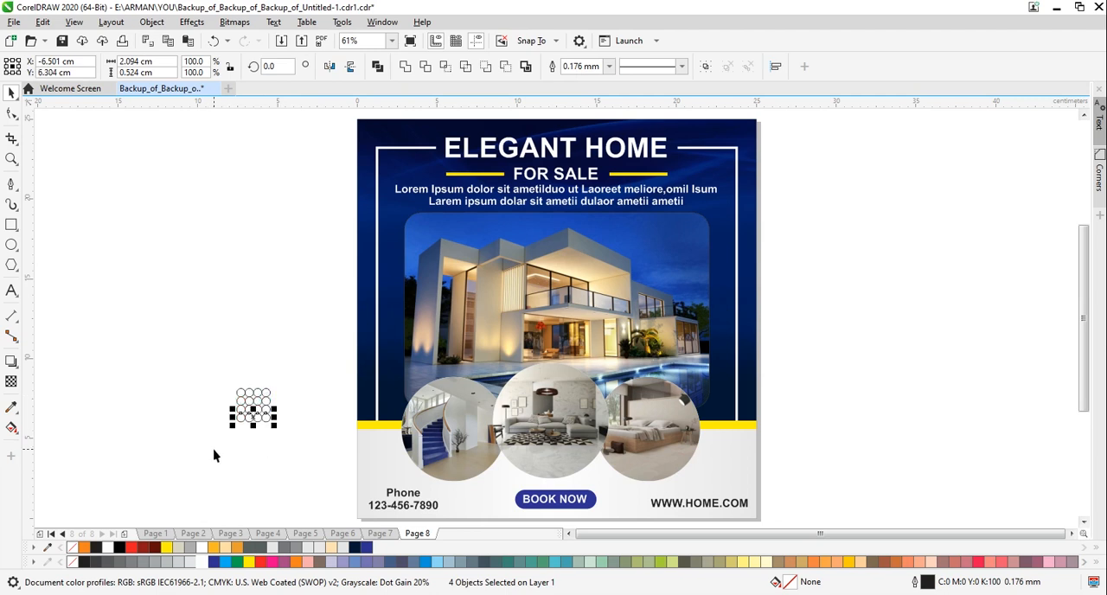
Shrink the dot grid to about 1.05 cm at the footer's upper left edge and fill it with 60% black without an outline
mouse_move(211, 445)
mouse_down()
mouse_move(270, 391)
mouse_move(259, 417)
mouse_move(252, 407)
mouse_move(368, 453)
mouse_up()
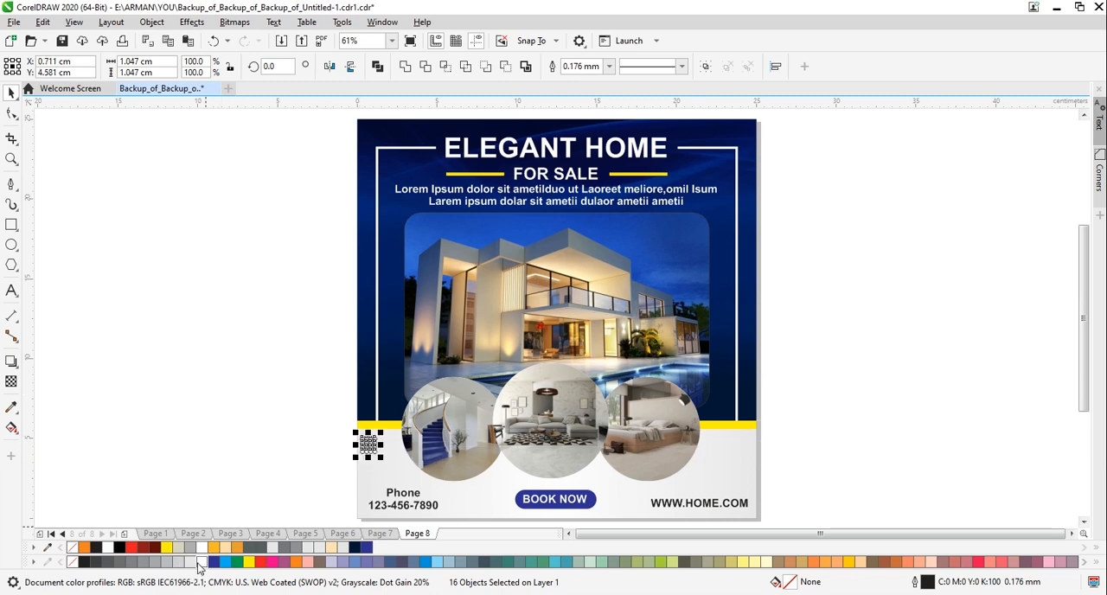
click(108, 566)
right_click(72, 562)
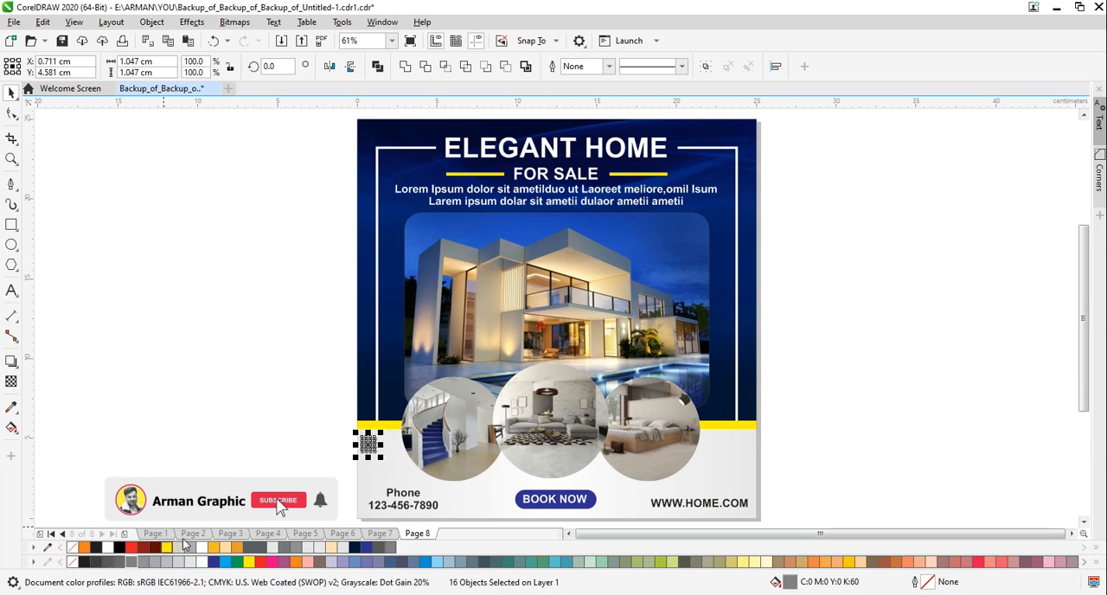
drag(367, 445, 739, 477)
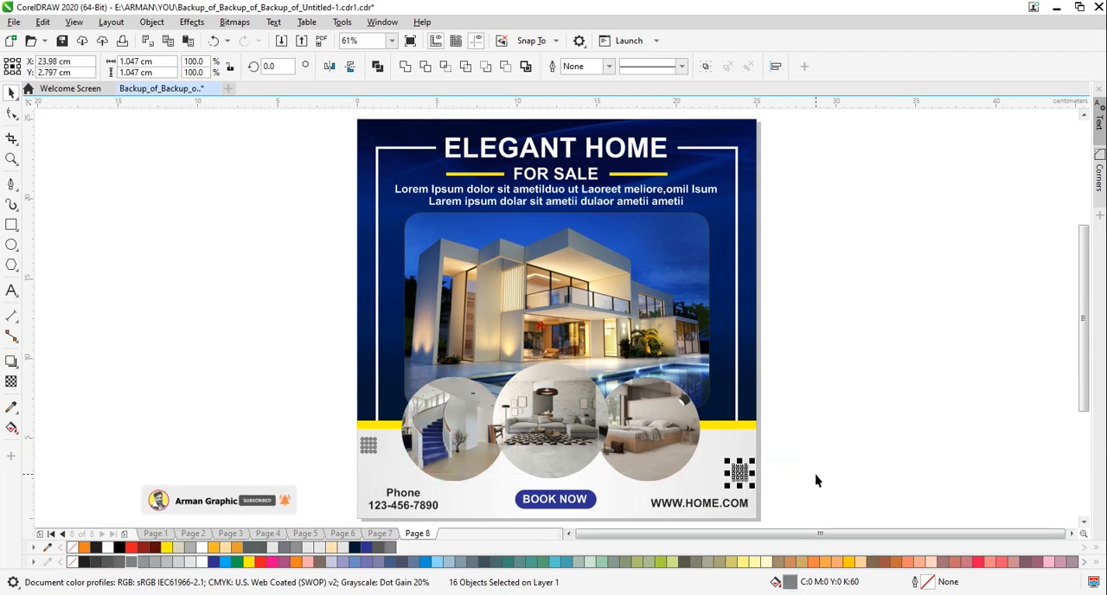
click(802, 468)
key(ctrl+z)
click(843, 373)
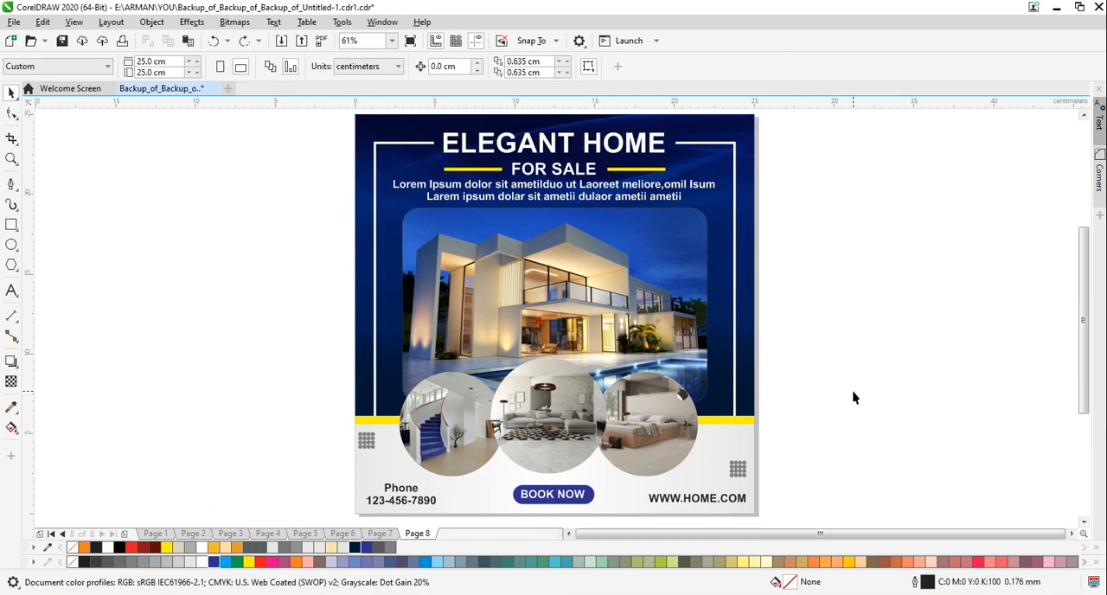
Give the three circular interior photos a dark navy (#001836) outline 1.0 mm wide
click(652, 416)
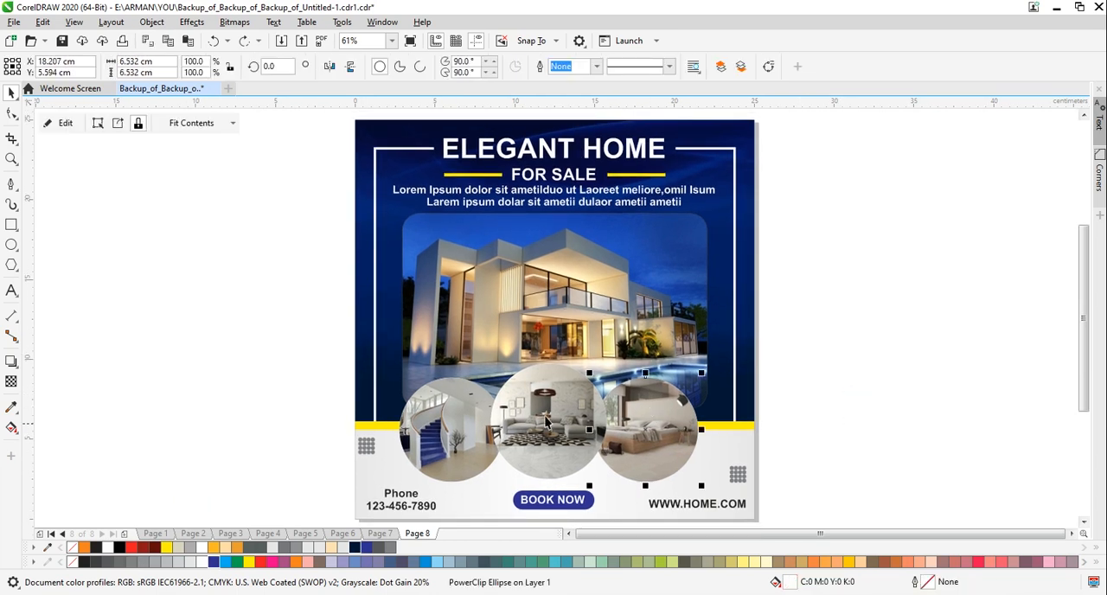
shift+click(549, 423)
shift+click(438, 436)
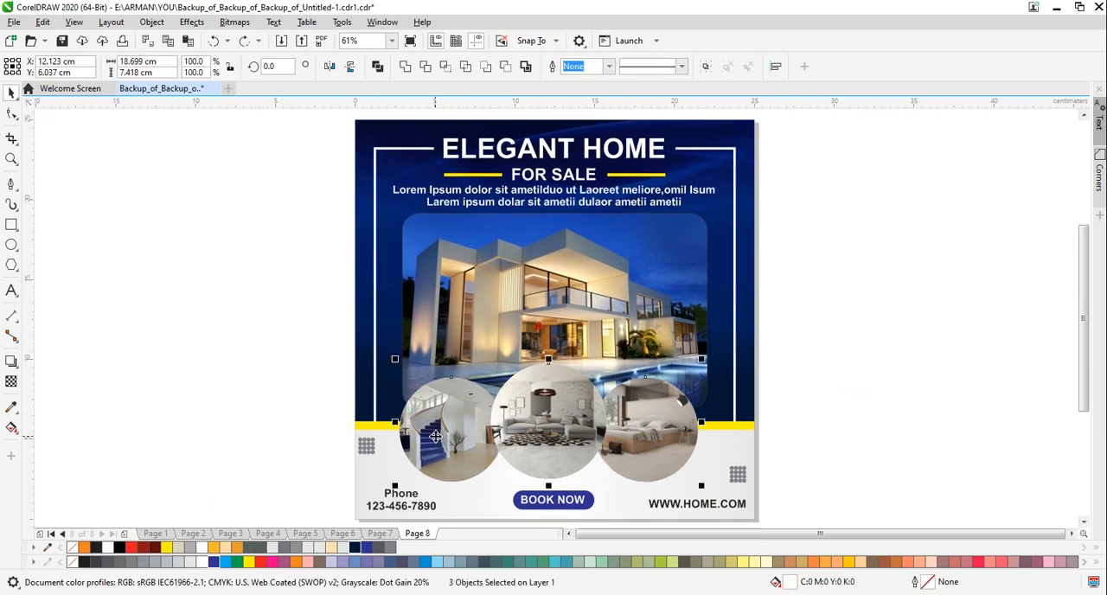
right_click(356, 548)
click(609, 67)
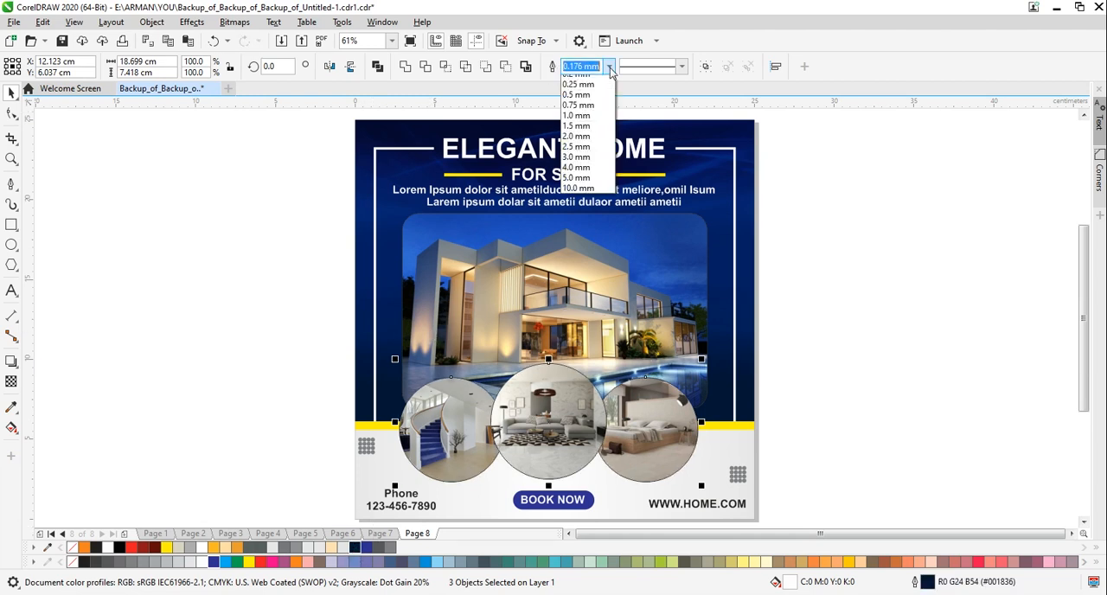
click(575, 162)
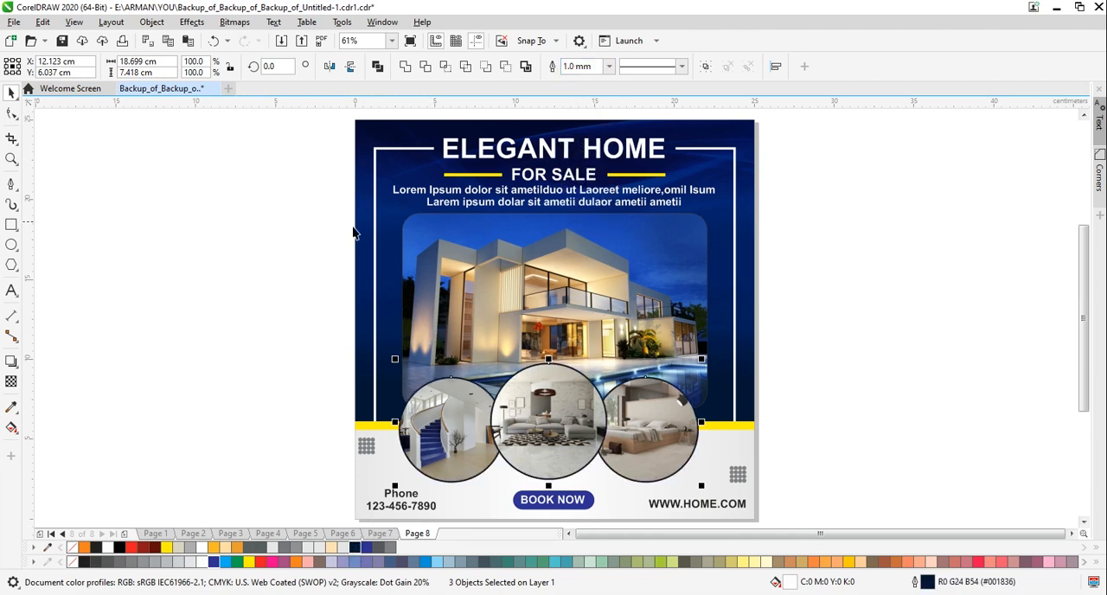
click(285, 240)
key(F4)
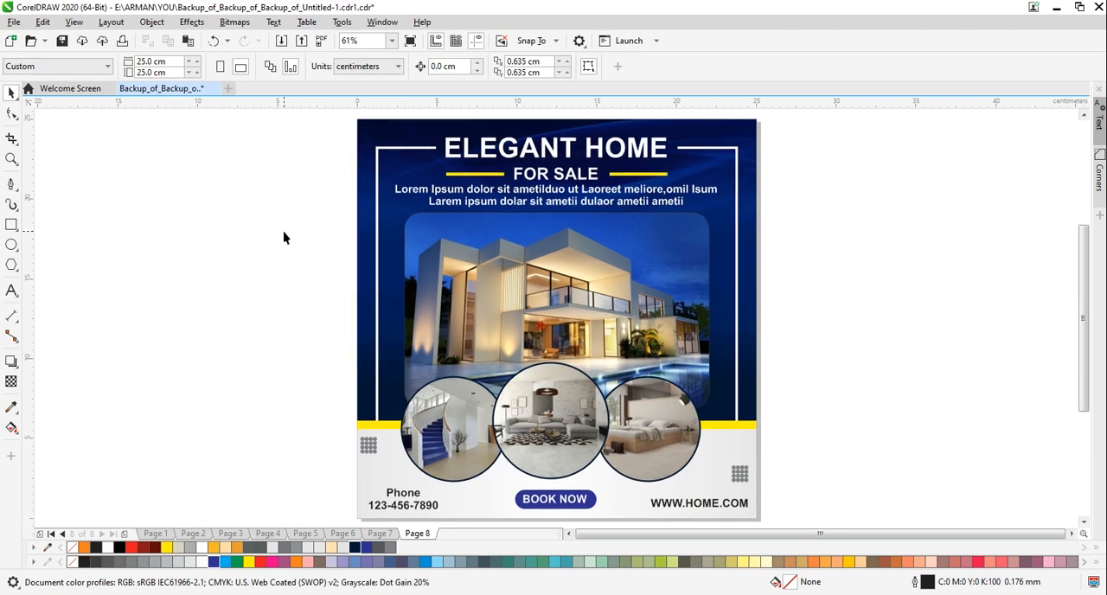